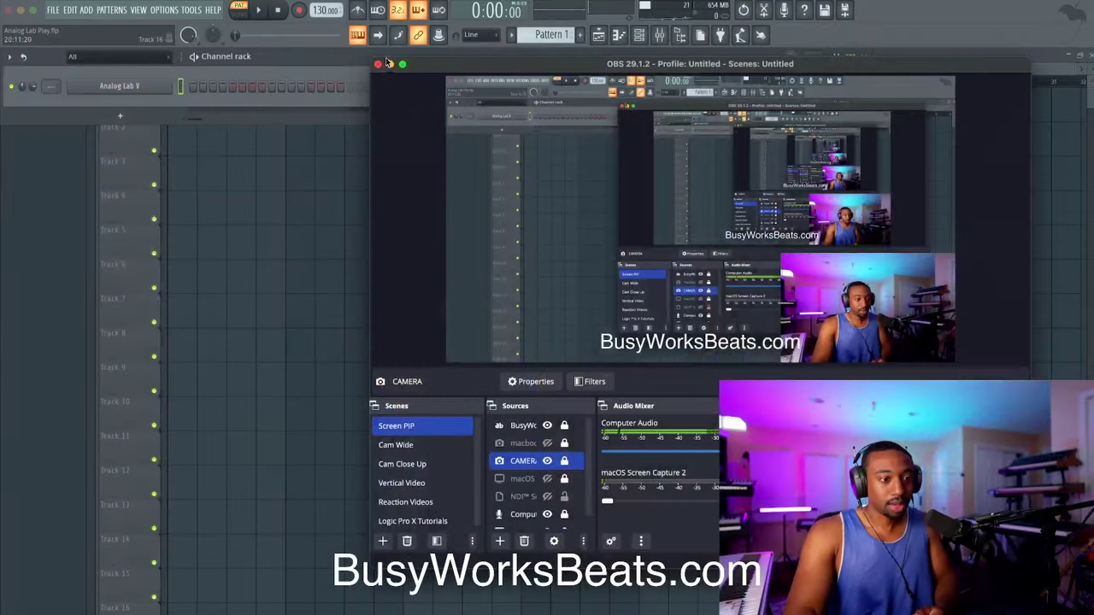
# Minimize the OBS recording window to bring the FL Studio project forward.
pyautogui.click(390, 65)
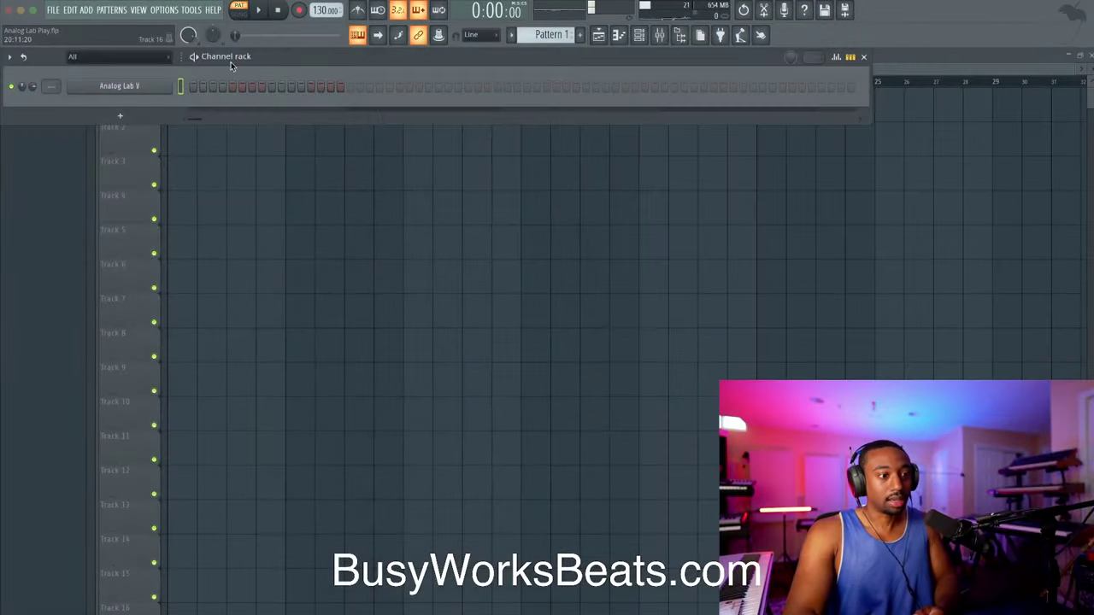
# Open Analog Lab V on Classic Jun Keys, reposition its window, and briefly browse the preset library.
pyautogui.click(149, 87)
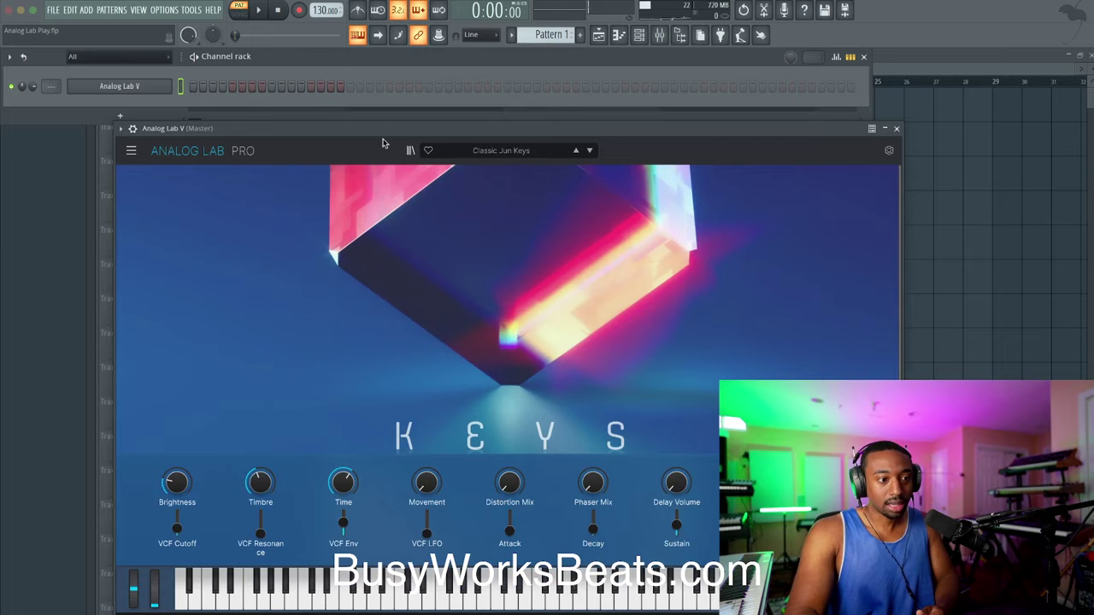
pyautogui.moveTo(383, 143); pyautogui.dragTo(370, 84)
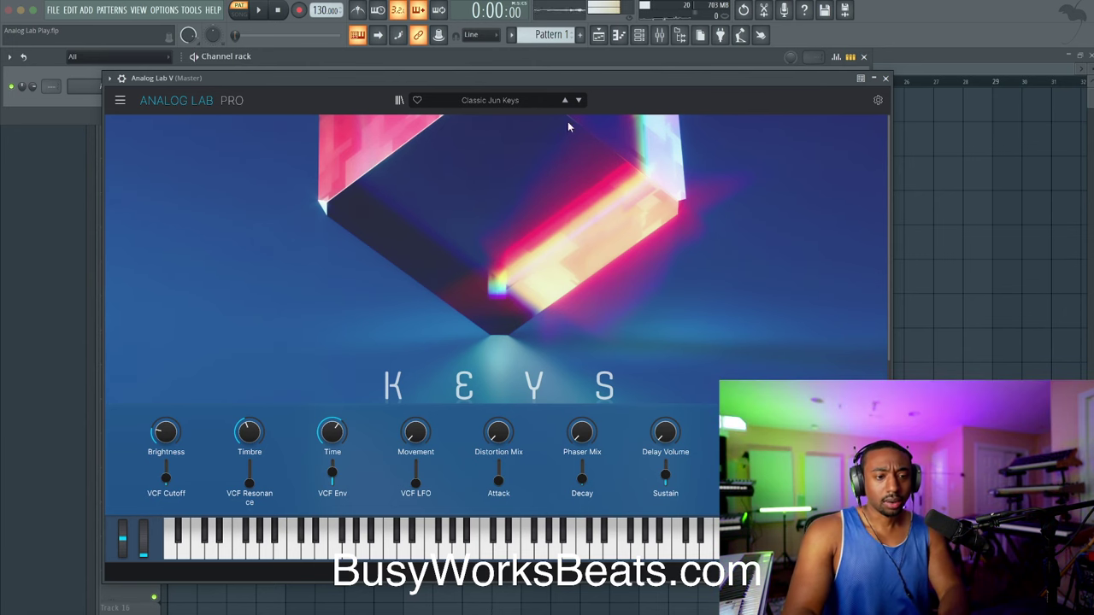
pyautogui.click(399, 101)
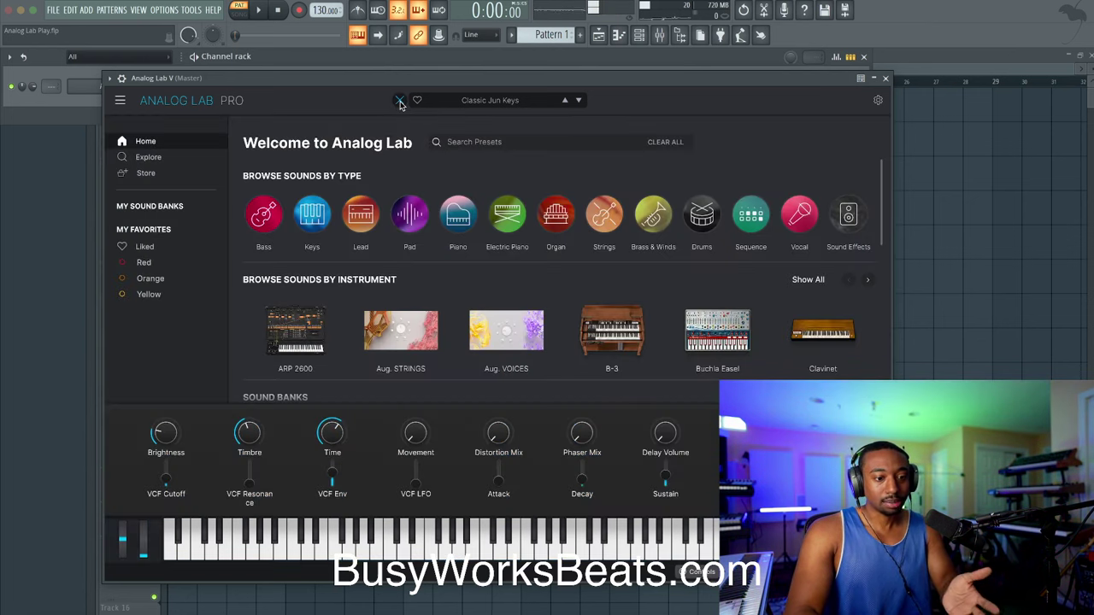
pyautogui.click(399, 102)
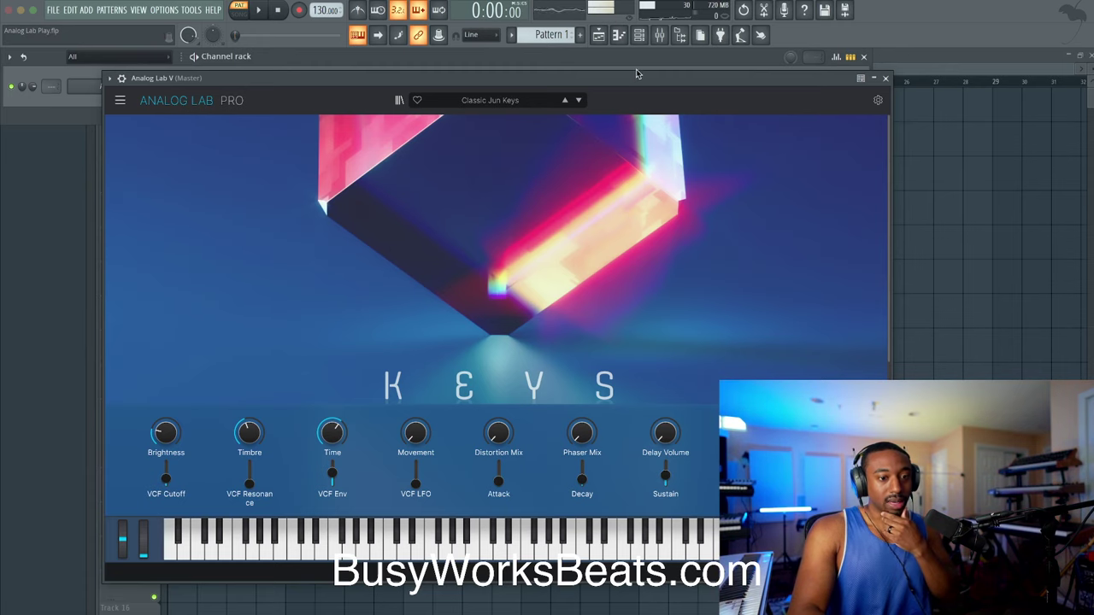
pyautogui.moveTo(636, 74); pyautogui.dragTo(605, 76)
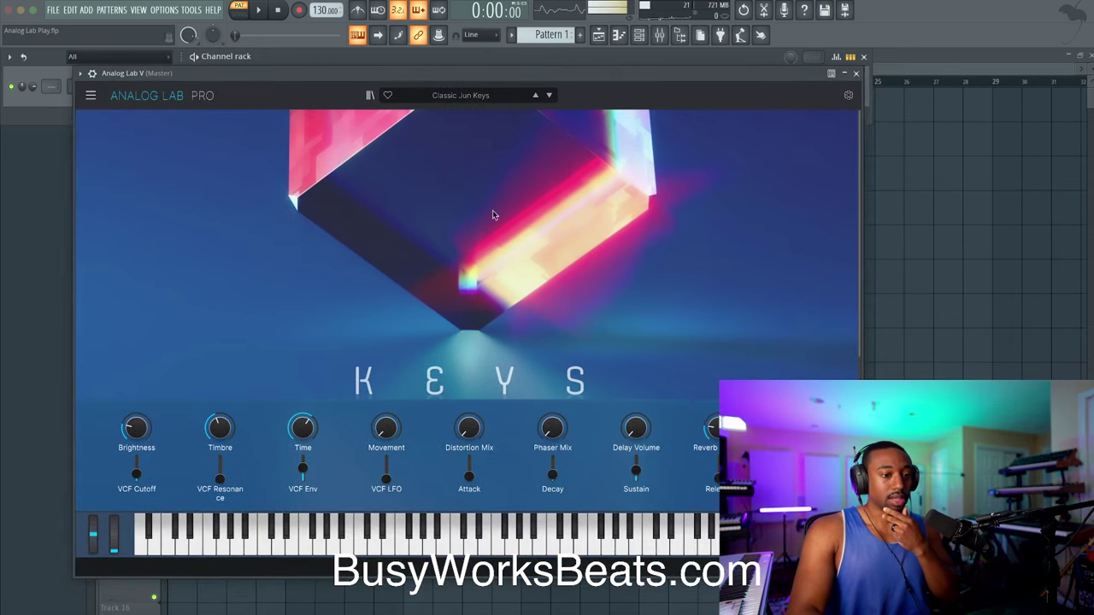
# Set the tempo to 140 and open Analog Lab V's piano roll with 1/3-beat snap.
pyautogui.click(857, 73)
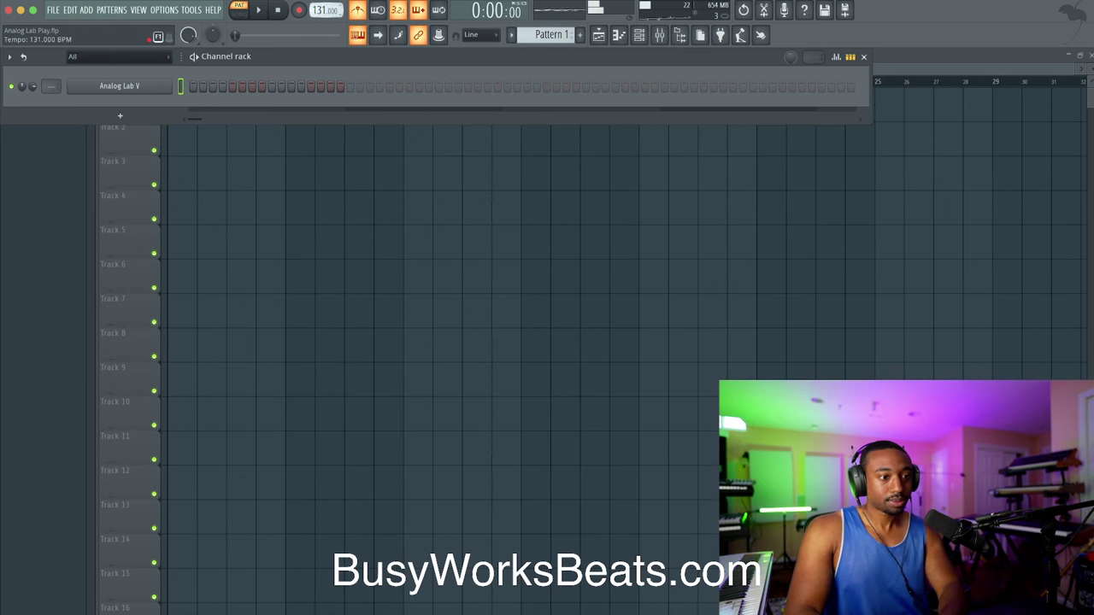
pyautogui.scroll(1, 325, 10)
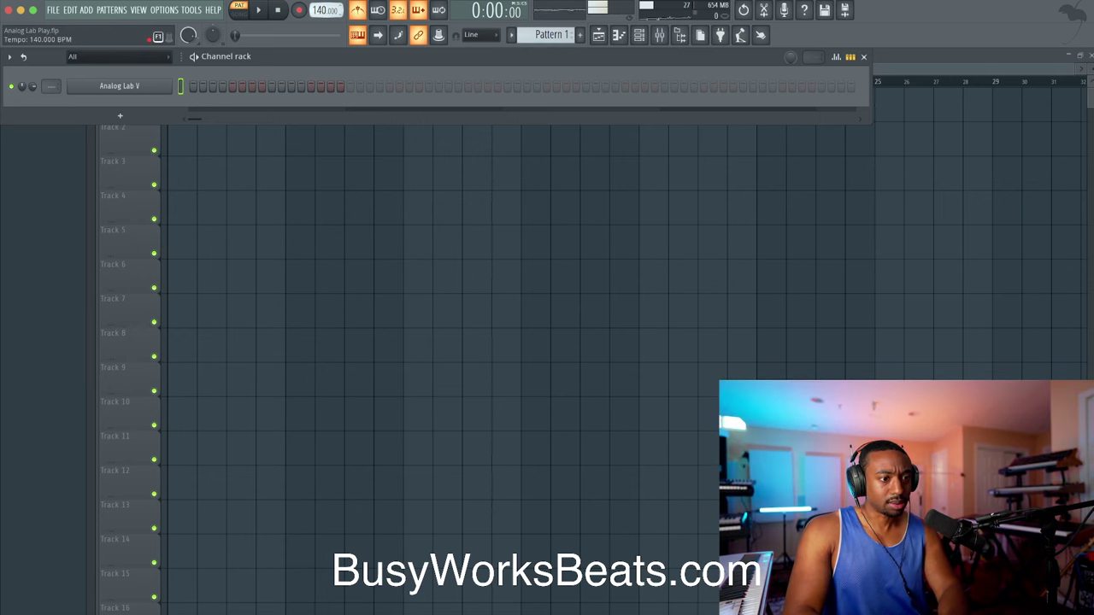
pyautogui.rightClick(171, 86)
pyautogui.click(186, 96)
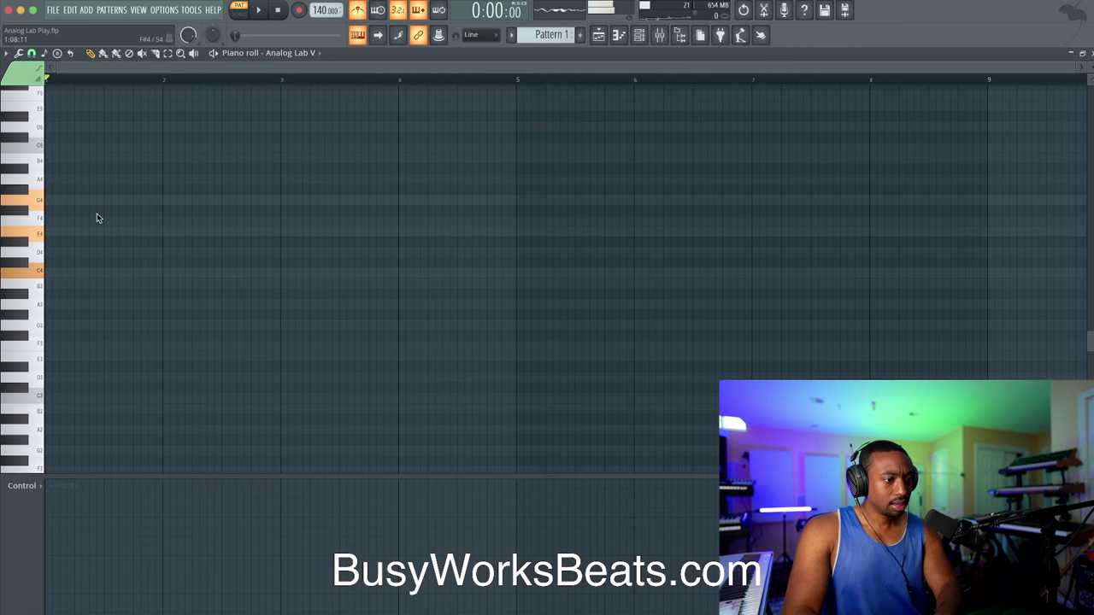
pyautogui.click(32, 53)
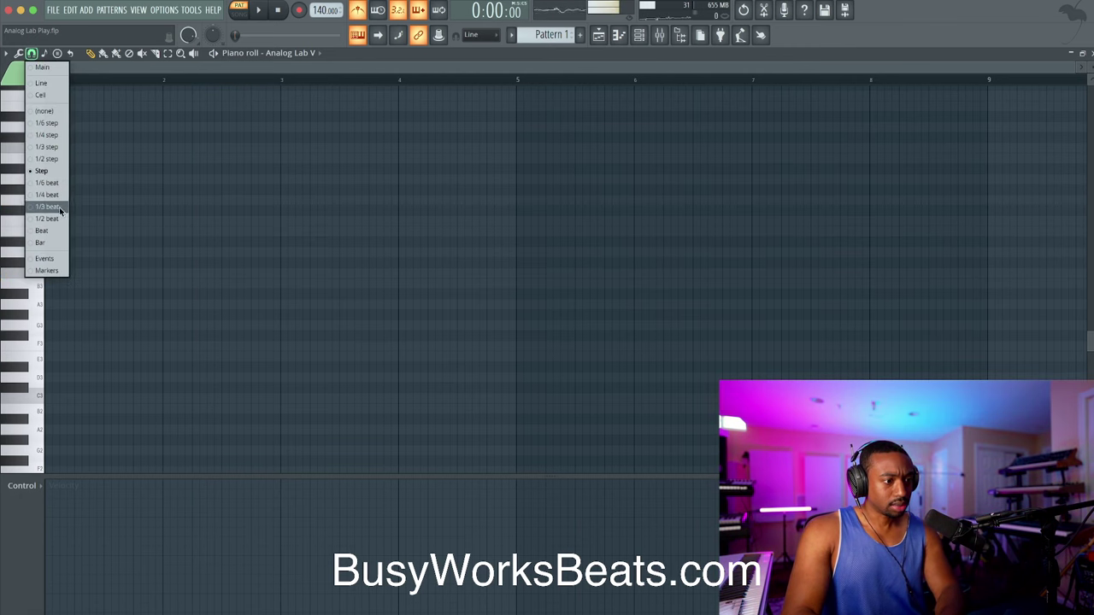
pyautogui.click(60, 211)
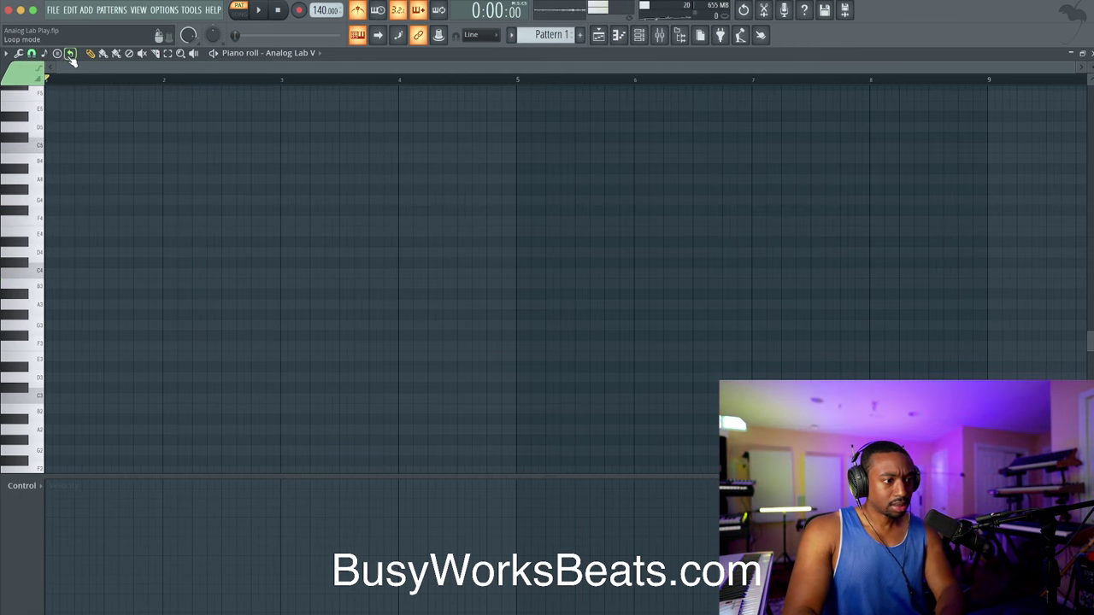
# Stamp a D minor ninth chord (D4, F4, A4, C5, E5), stretch it to one beat, and play it.
pyautogui.click(71, 55)
pyautogui.moveTo(57, 60)
pyautogui.click(92, 181)
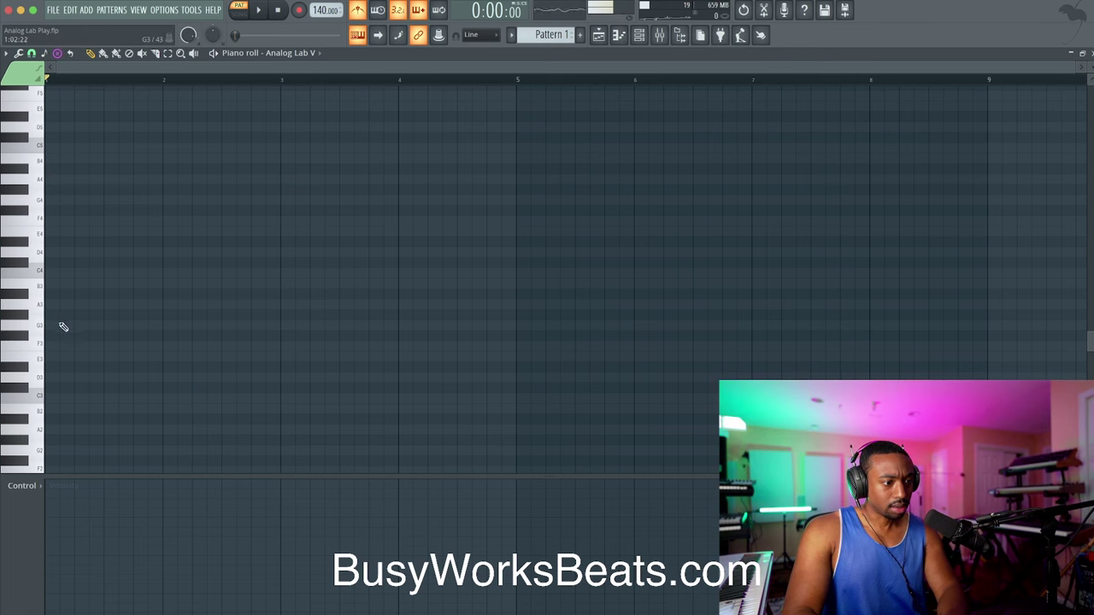
pyautogui.scroll(3, 59, 305)
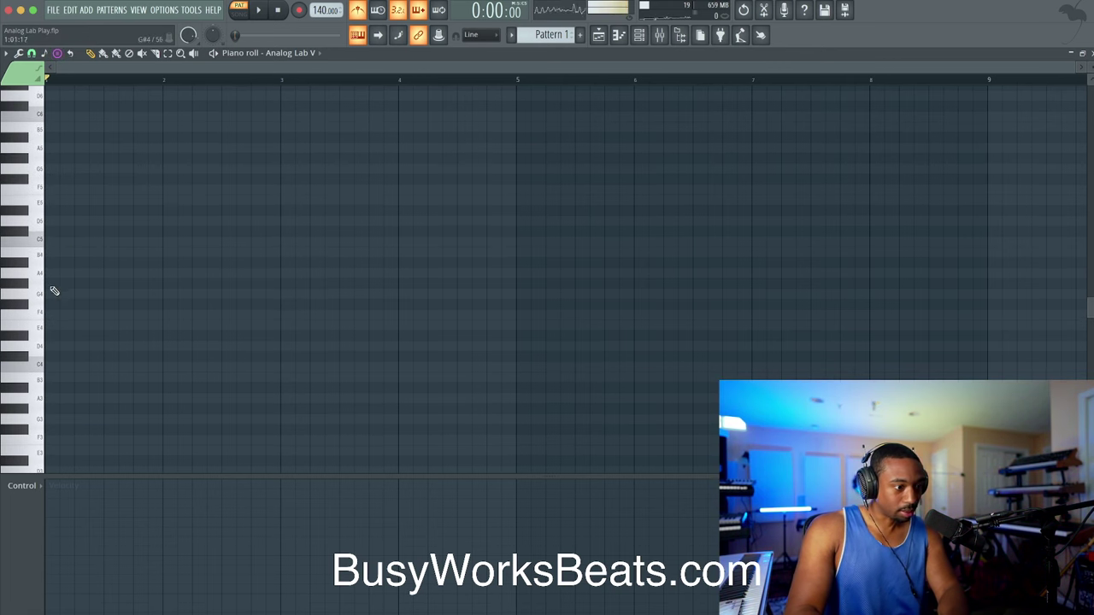
pyautogui.moveTo(62, 347); pyautogui.dragTo(133, 347)
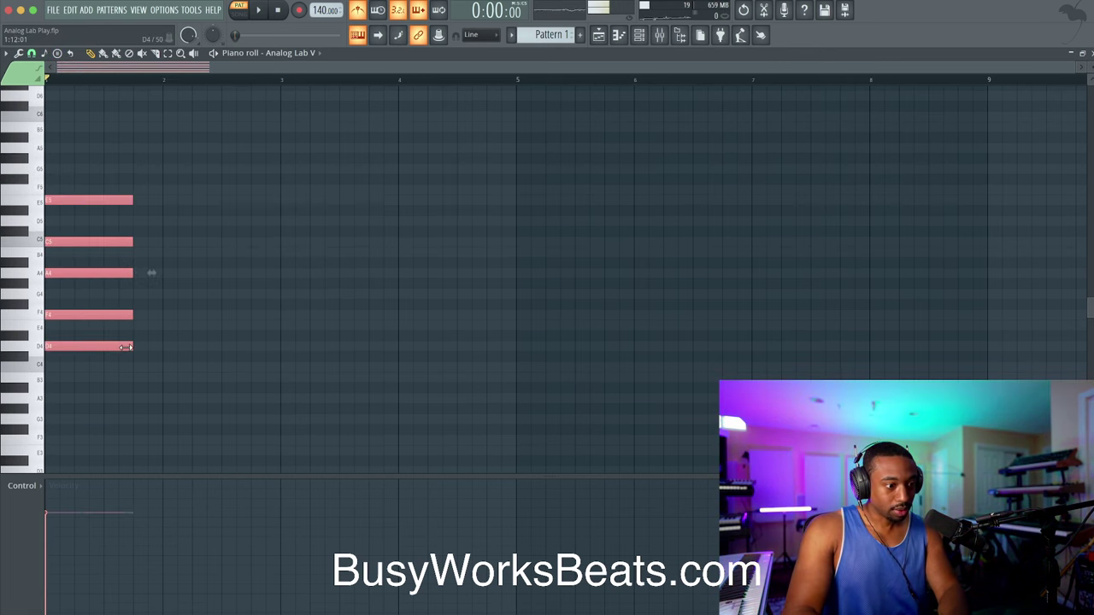
pyautogui.press('space')
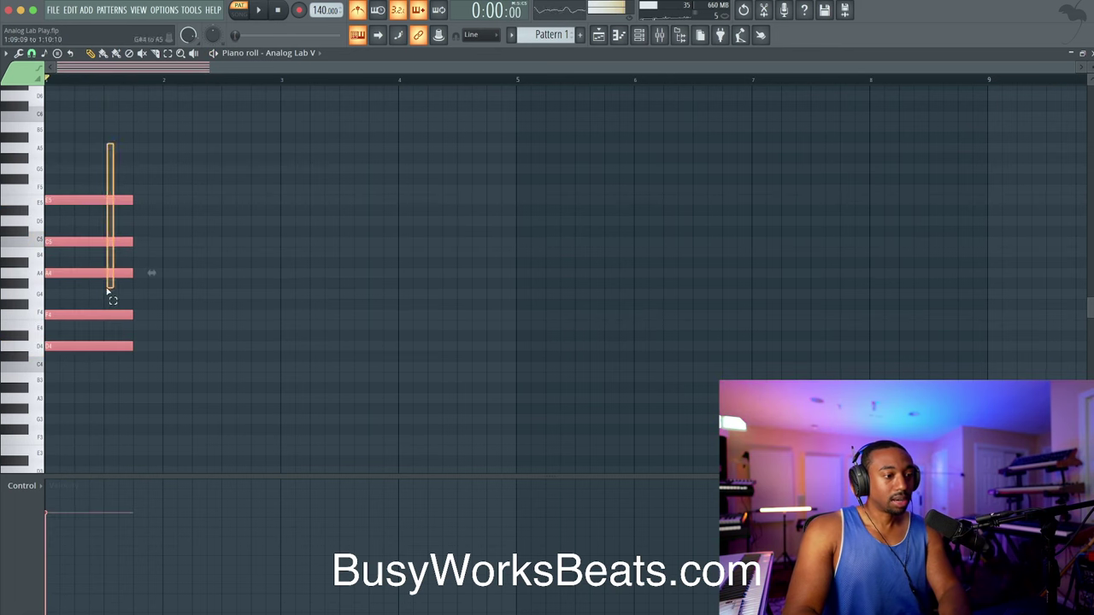
# Stamp two more chords after the D minor ninth, the last (C4-E4-G4-B4-D5) held to bar 5.
pyautogui.press('space')
pyautogui.click(58, 54)
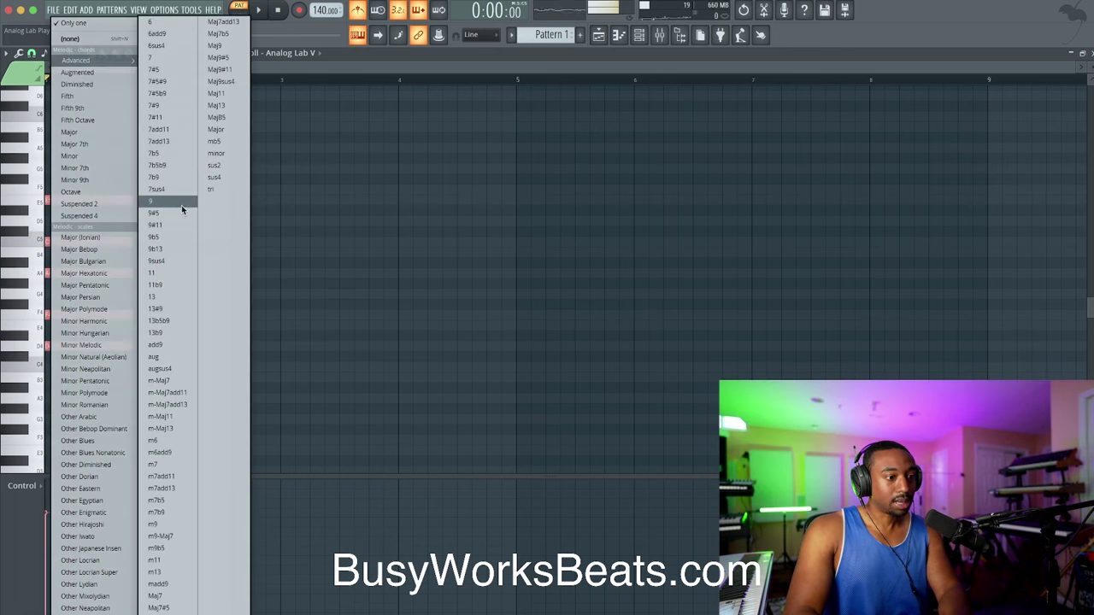
pyautogui.click(181, 205)
pyautogui.click(147, 366)
pyautogui.moveTo(145, 362); pyautogui.dragTo(131, 352)
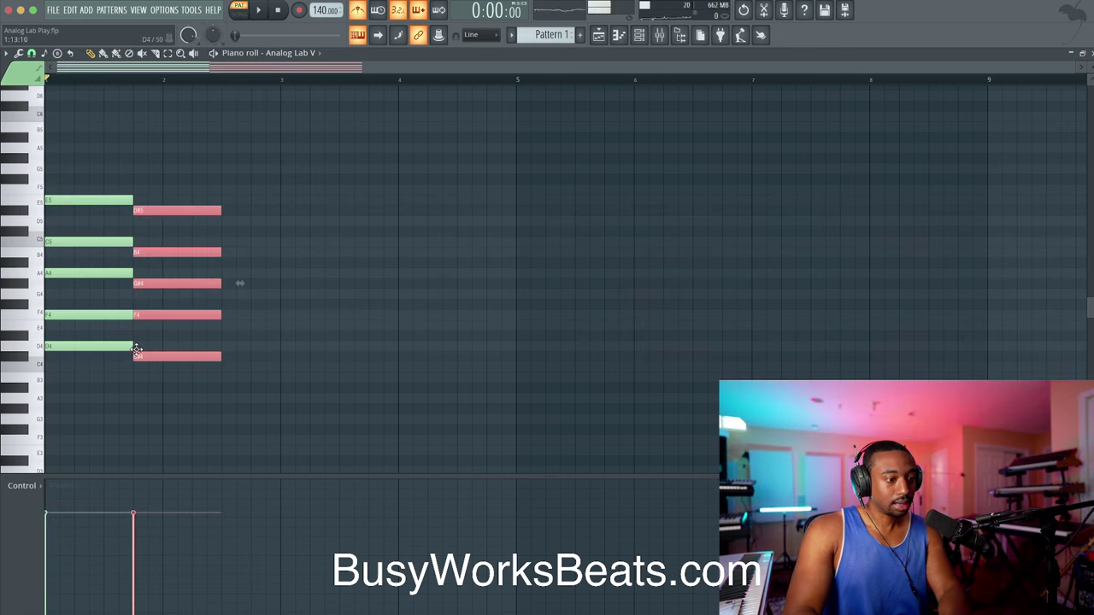
pyautogui.click(57, 54)
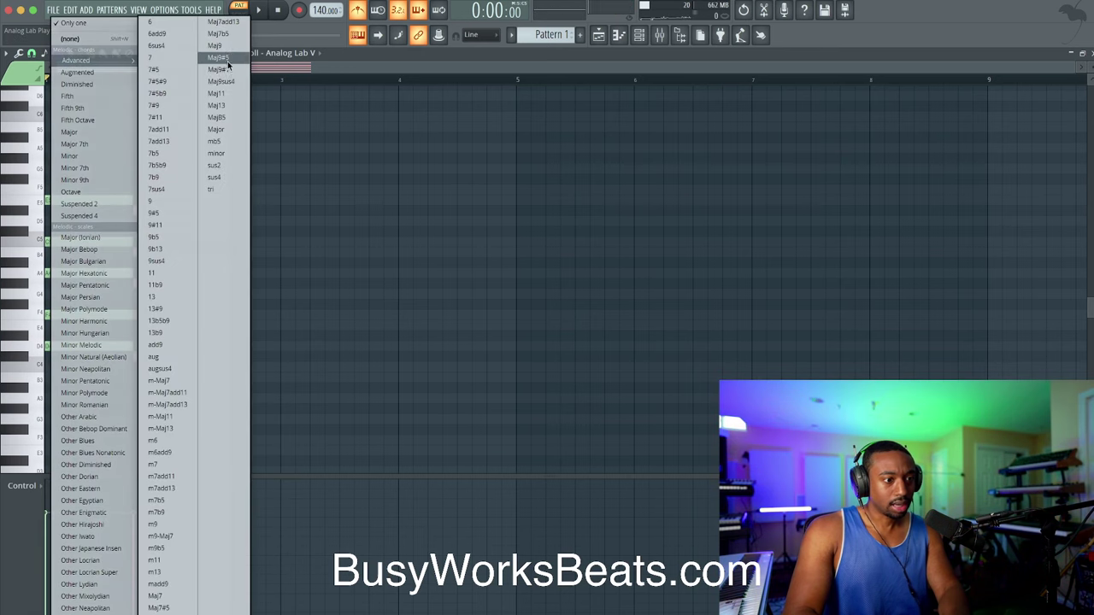
pyautogui.click(225, 60)
pyautogui.click(235, 376)
pyautogui.moveTo(227, 371); pyautogui.dragTo(516, 361)
pyautogui.press('space')
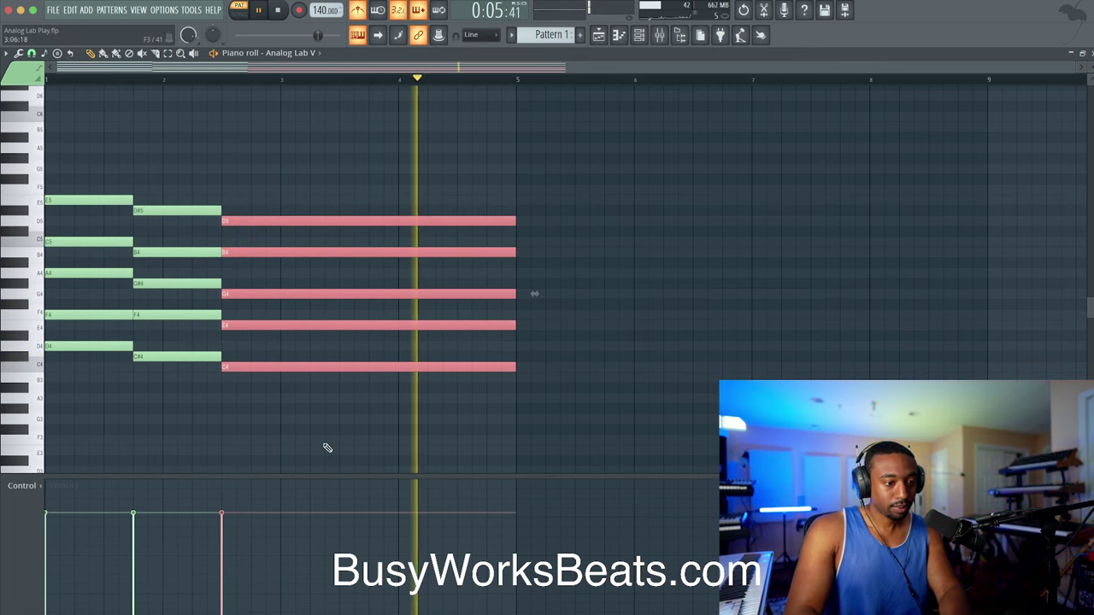
# Raise the middle chord's G#4 and D#5 notes by one semitone.
pyautogui.moveTo(327, 448); pyautogui.dragTo(94, 210)
pyautogui.click(94, 210)
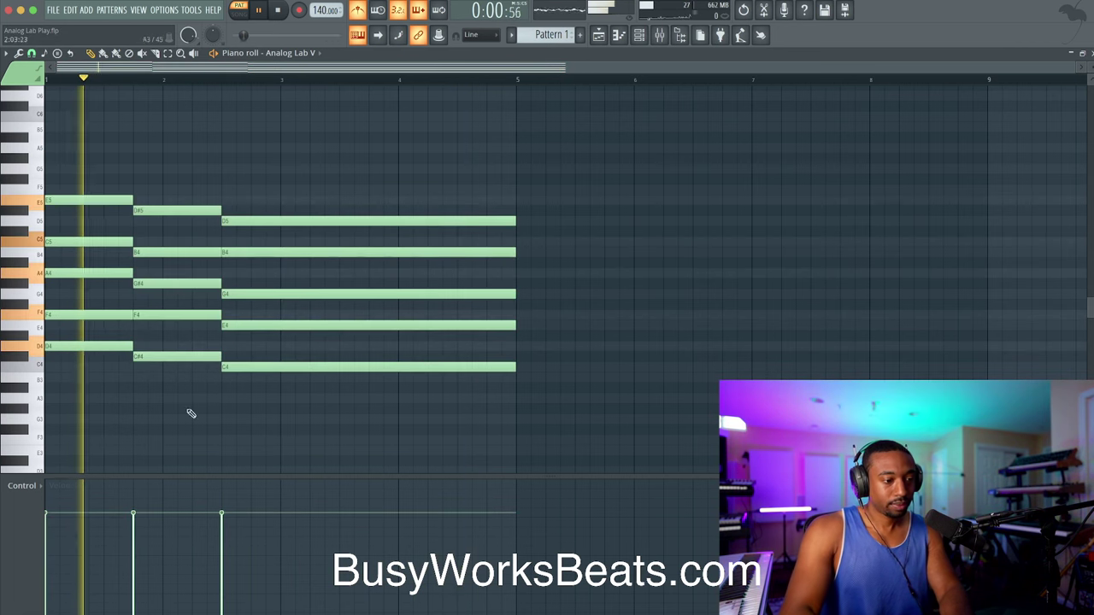
pyautogui.keyDown('ctrl'); pyautogui.click(171, 283); pyautogui.keyUp('ctrl')
pyautogui.keyDown('ctrl'); pyautogui.keyDown('shift'); pyautogui.click(170, 211); pyautogui.keyUp('shift'); pyautogui.keyUp('ctrl')
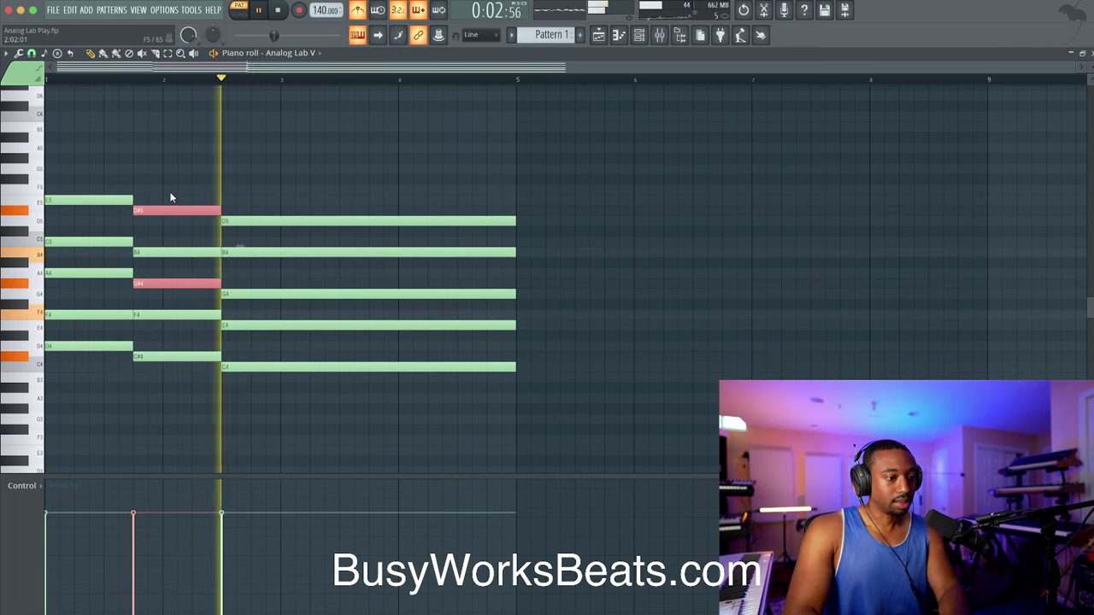
pyautogui.hotkey('shift', 'Up')
pyautogui.click(268, 188)
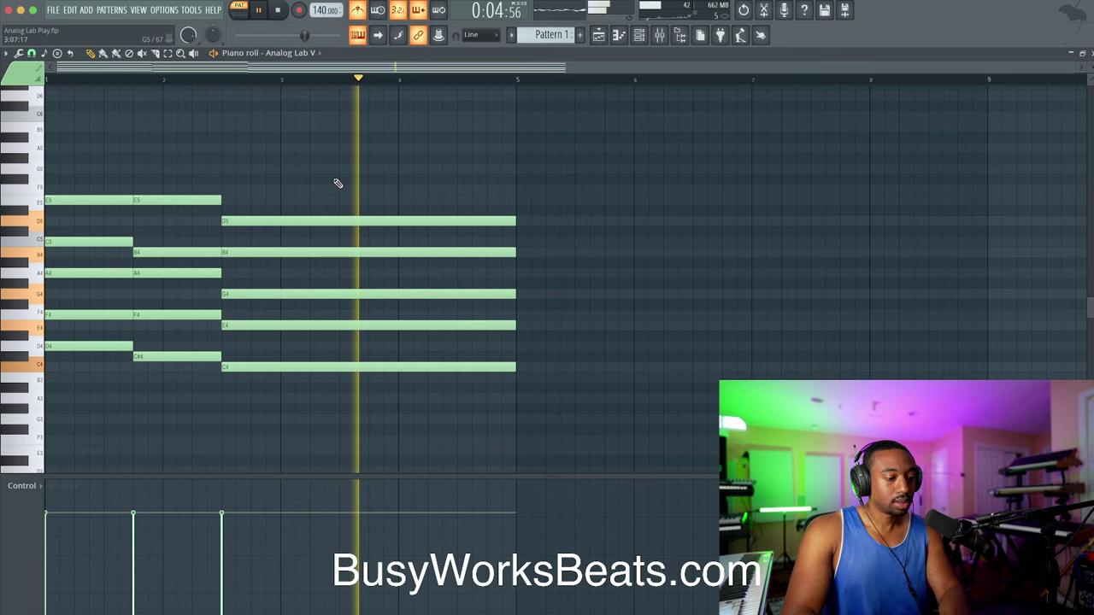
pyautogui.scroll(3, 307, 210)
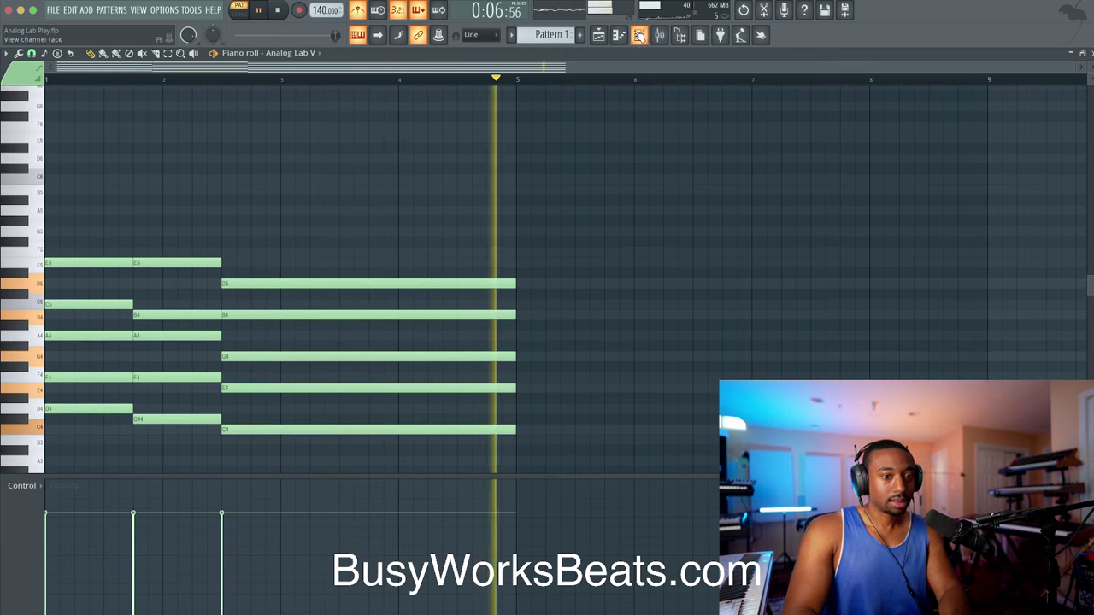
# Review the Audio settings (buffer 544 samples), close them, and replay the chord progression.
pyautogui.press('space')
pyautogui.click(159, 39)
pyautogui.click(164, 10)
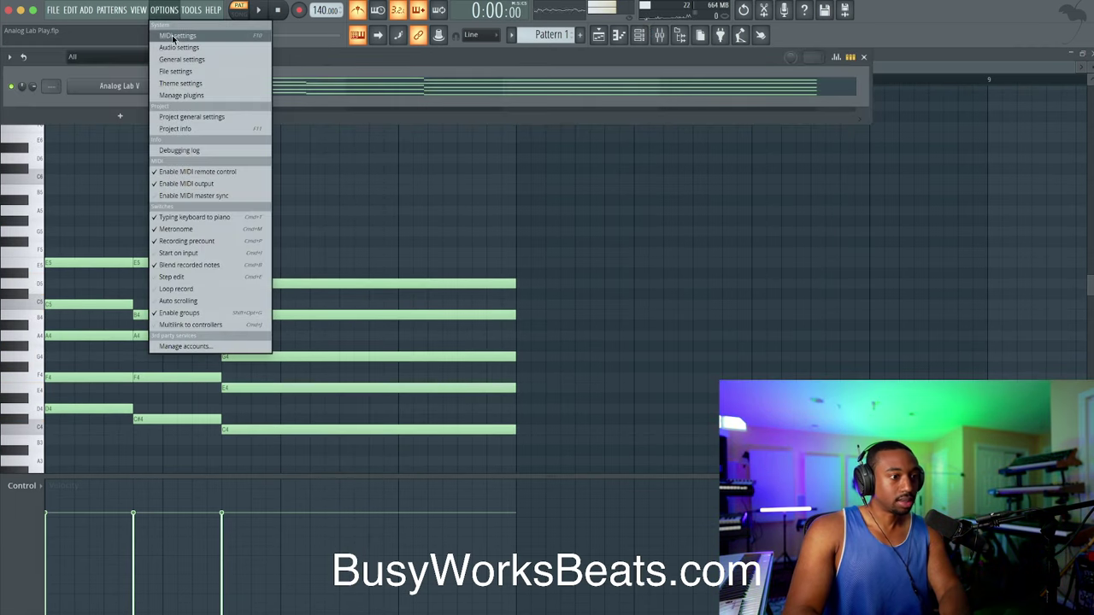
pyautogui.click(178, 47)
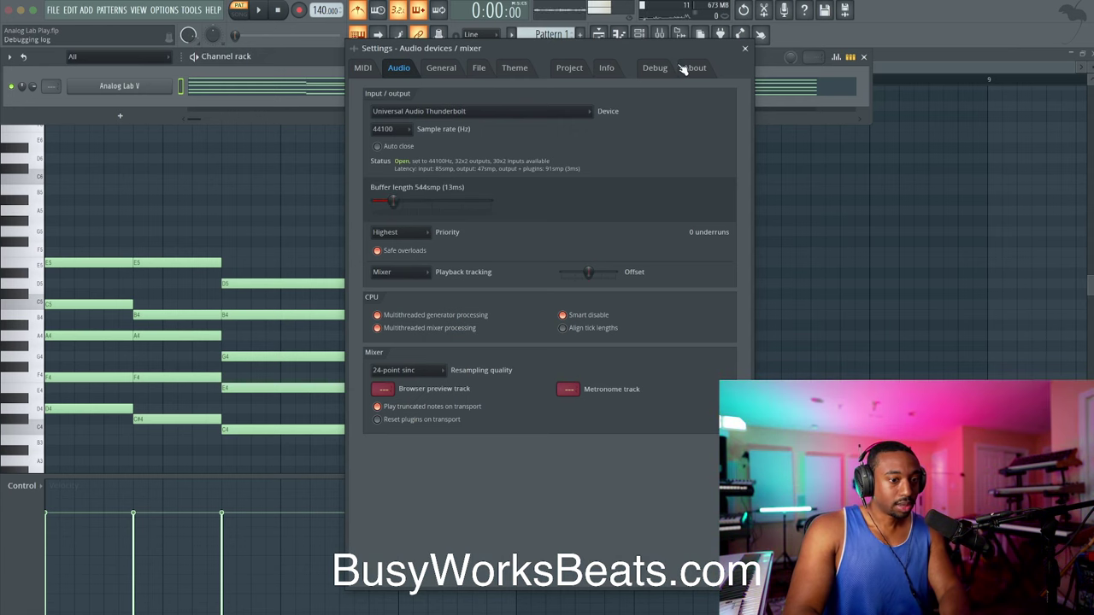
pyautogui.click(745, 48)
pyautogui.press('space')
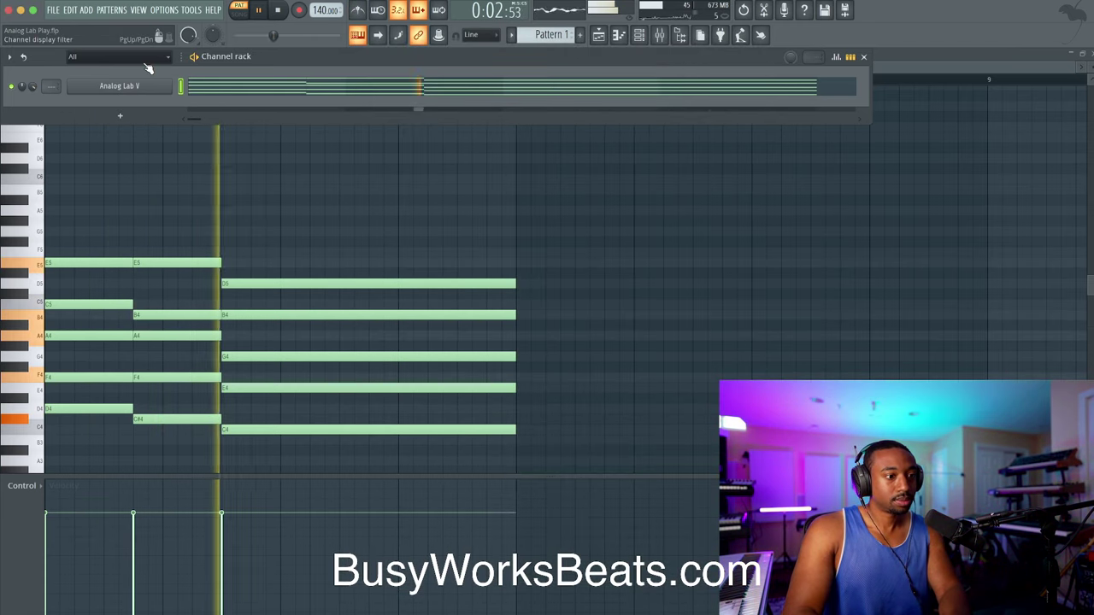
# Draw short E6, F6 and G6 notes above the chords and duplicate the figure with Ctrl+B.
pyautogui.scroll(2, 154, 176)
pyautogui.press('F6')
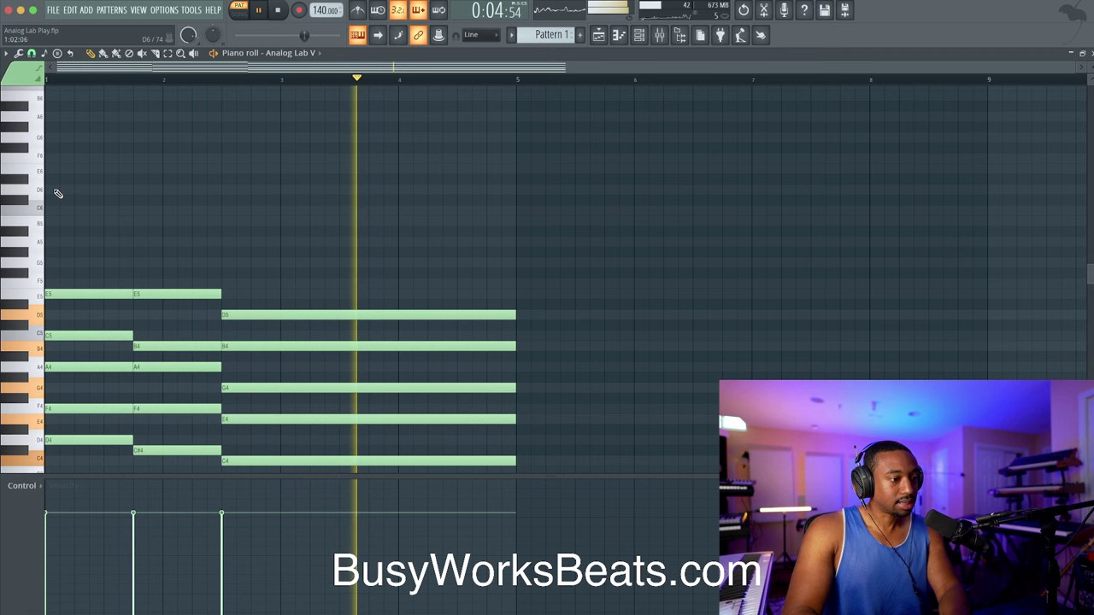
pyautogui.click(58, 191)
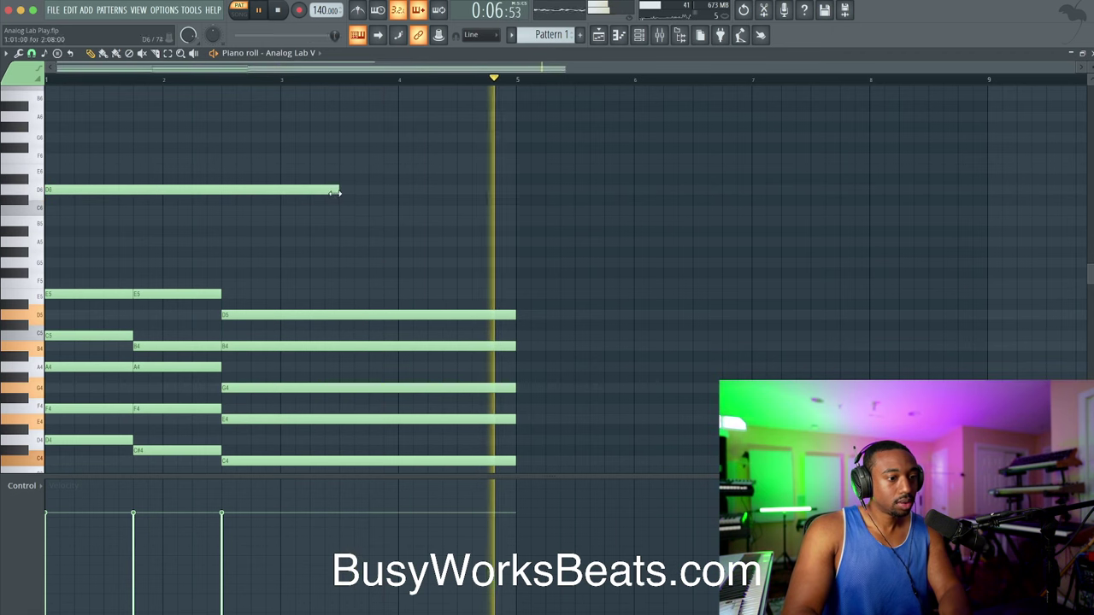
pyautogui.press('space')
pyautogui.moveTo(336, 192); pyautogui.dragTo(58, 189)
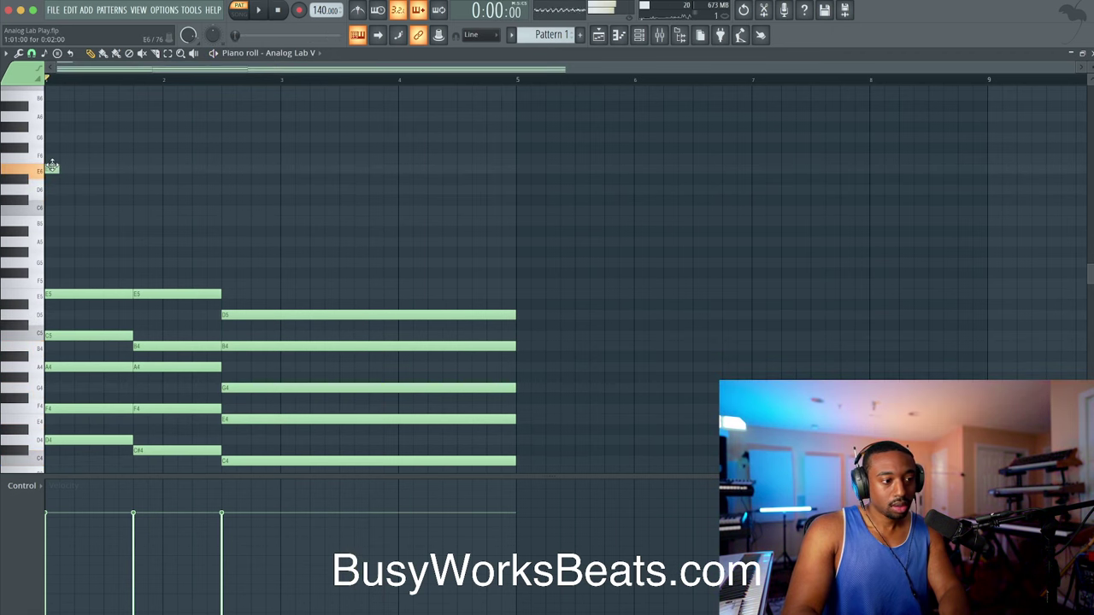
pyautogui.click(77, 158)
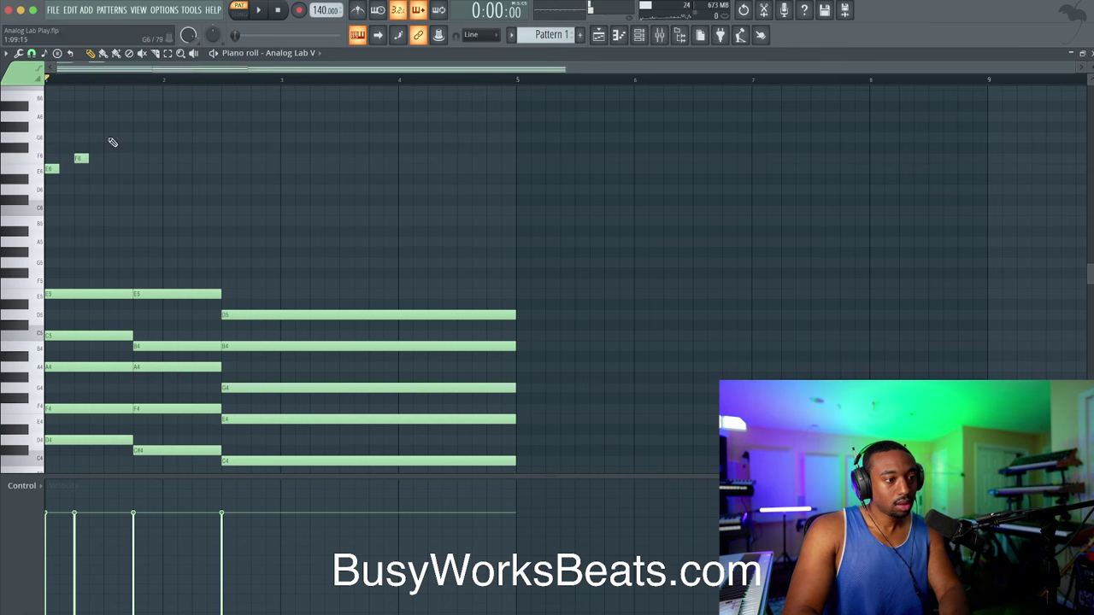
pyautogui.press('space')
pyautogui.moveTo(137, 126); pyautogui.dragTo(62, 167)
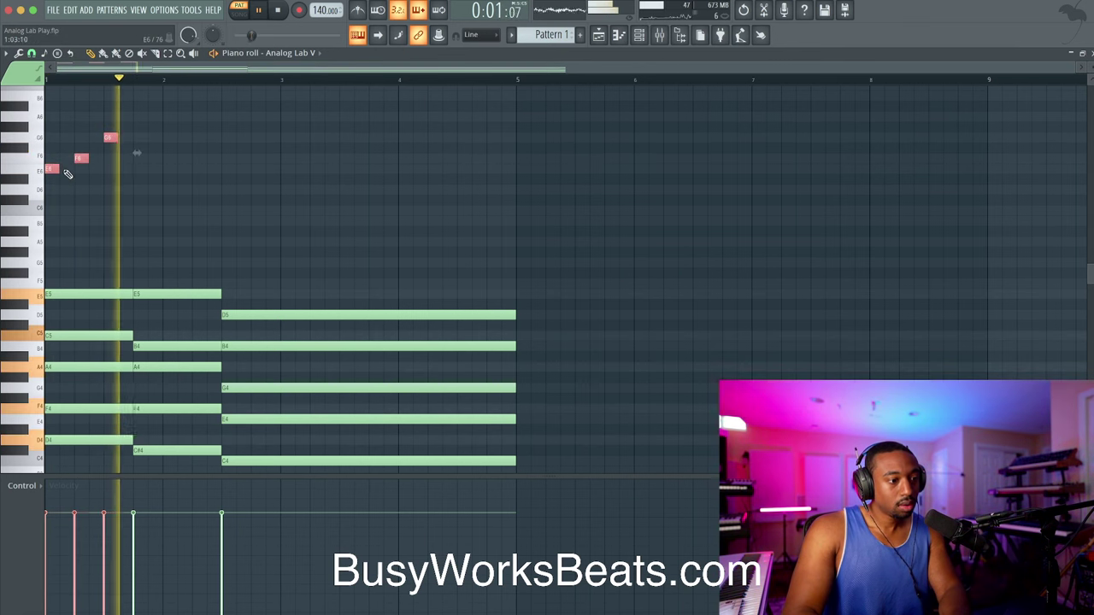
pyautogui.hotkey('ctrl', 'b')
pyautogui.press('space')
# Add a lengthened D6 note after the repeated E6-F6-G6 figure.
pyautogui.click(226, 189)
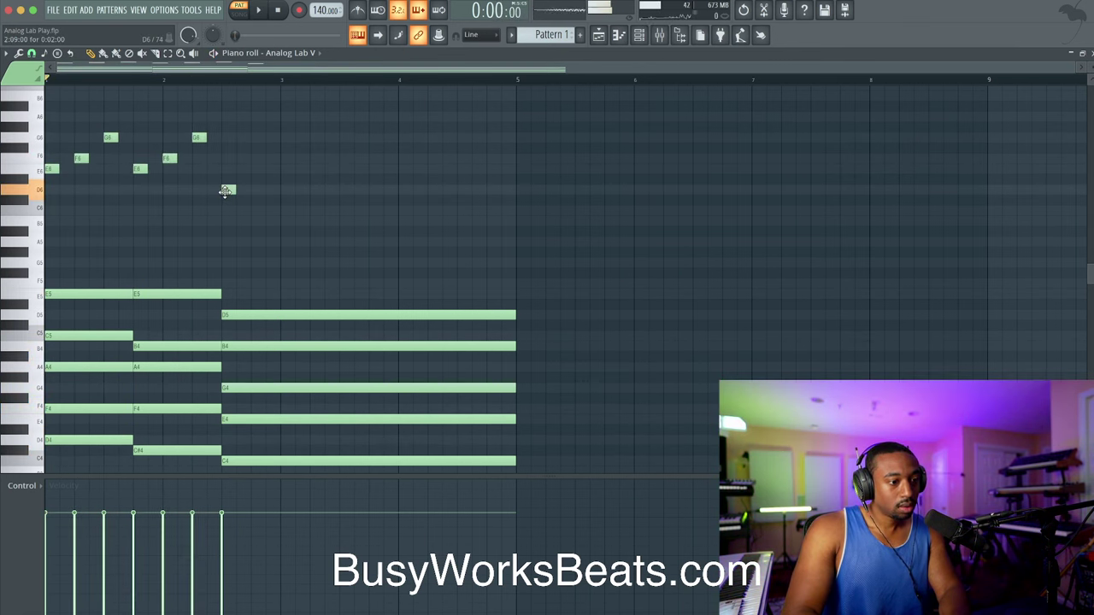
pyautogui.press('space')
pyautogui.moveTo(244, 197); pyautogui.dragTo(68, 129)
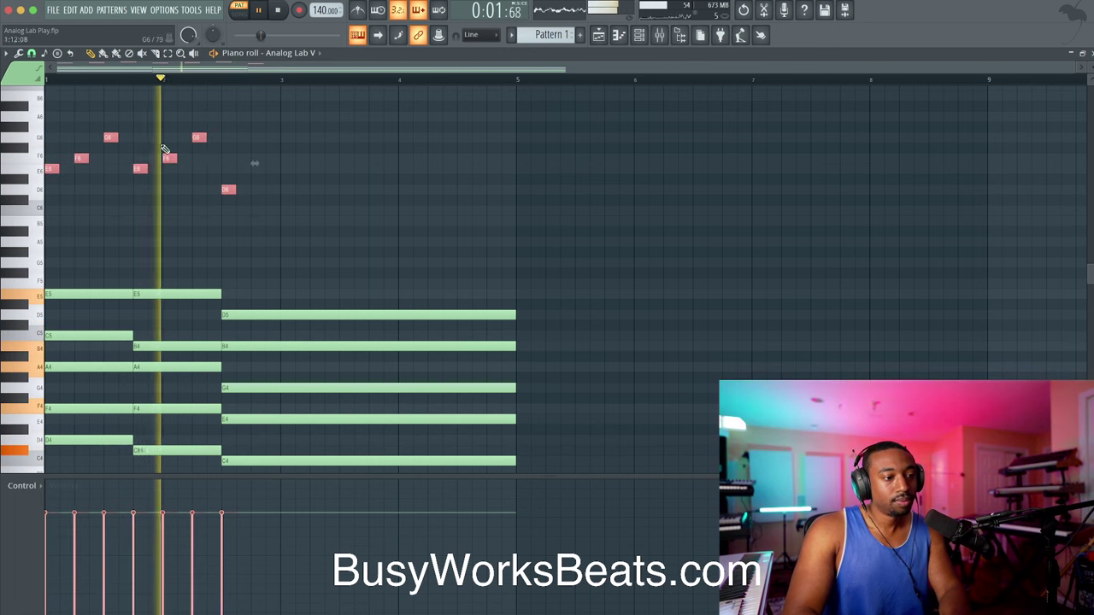
pyautogui.click(262, 244)
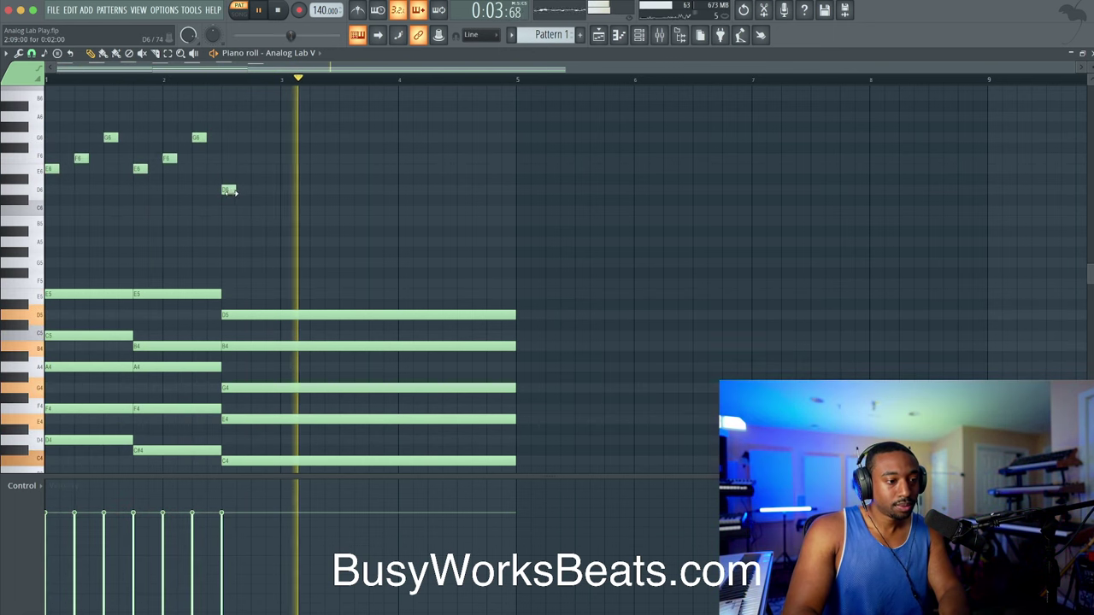
pyautogui.moveTo(235, 189); pyautogui.dragTo(342, 193)
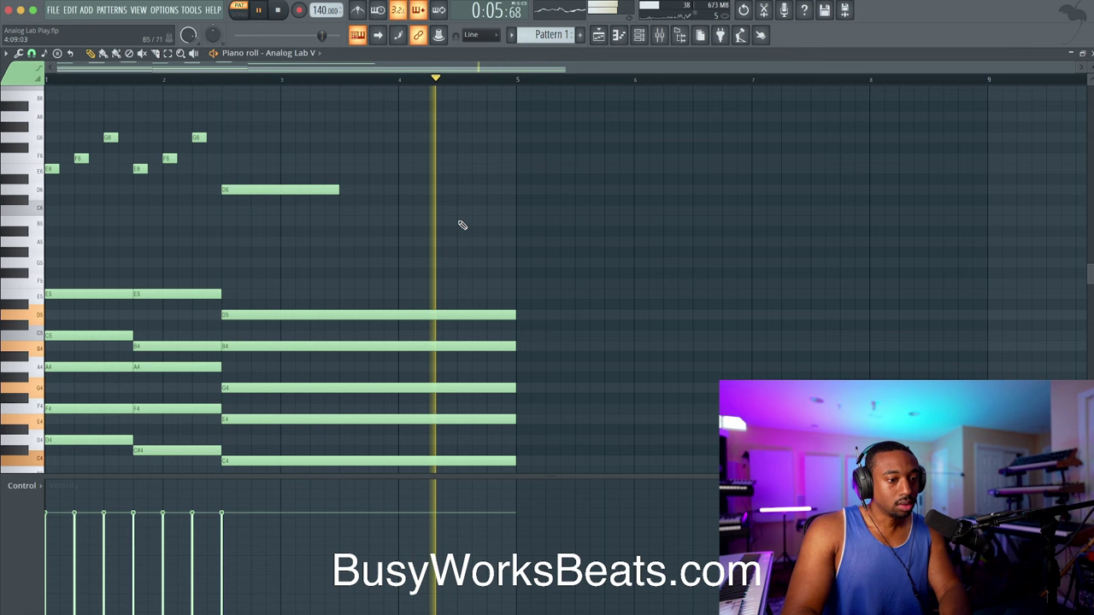
pyautogui.press('space')
# Add legato A5, C6 and D6 notes from bar 4, trimming the last D6 to end at bar 5.
pyautogui.click(402, 242)
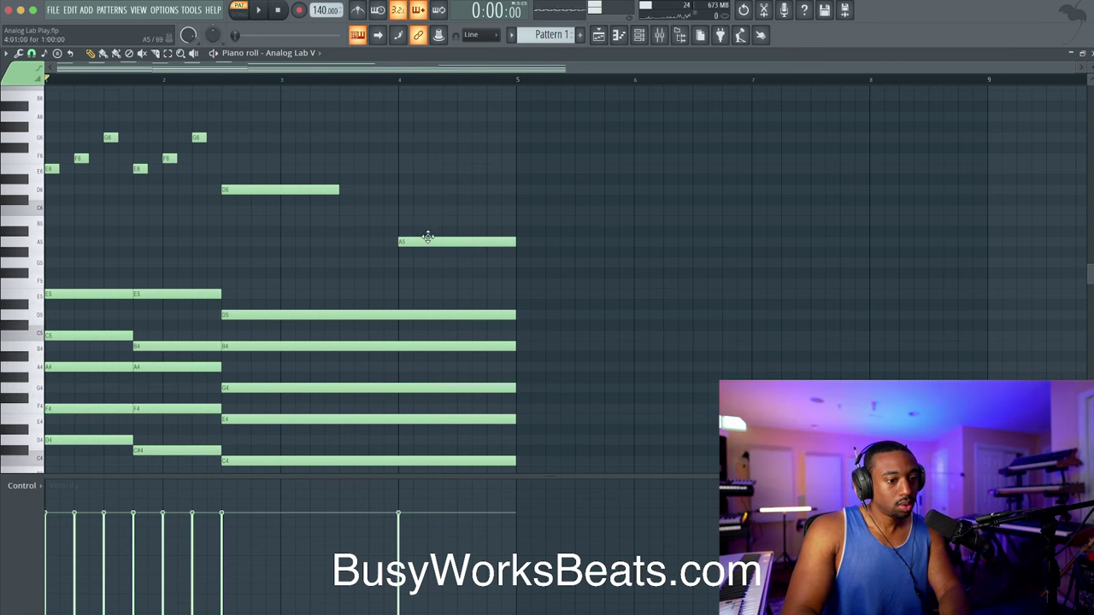
pyautogui.moveTo(428, 217); pyautogui.dragTo(427, 207)
pyautogui.click(459, 189)
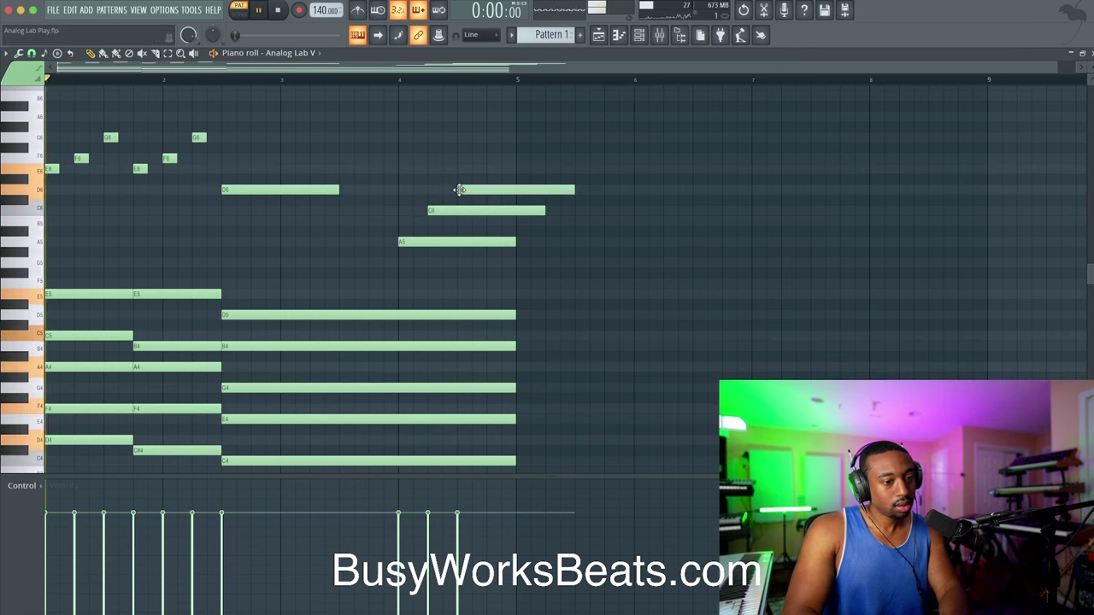
pyautogui.press('space')
pyautogui.moveTo(528, 175); pyautogui.dragTo(430, 265)
pyautogui.hotkey('ctrl', 'l')
pyautogui.click(456, 268)
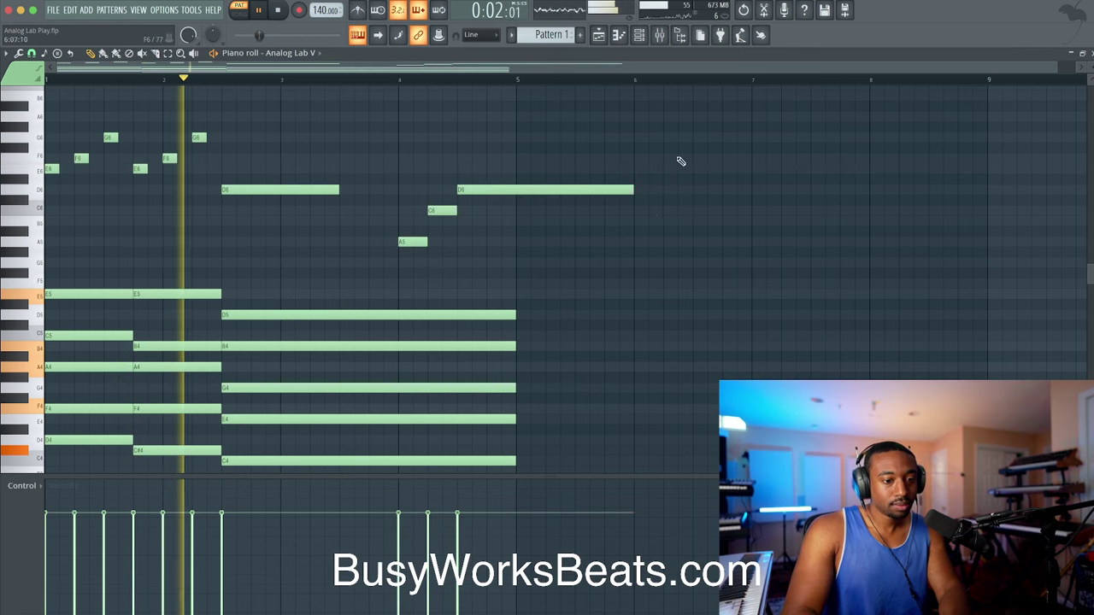
pyautogui.moveTo(633, 190); pyautogui.dragTo(520, 190)
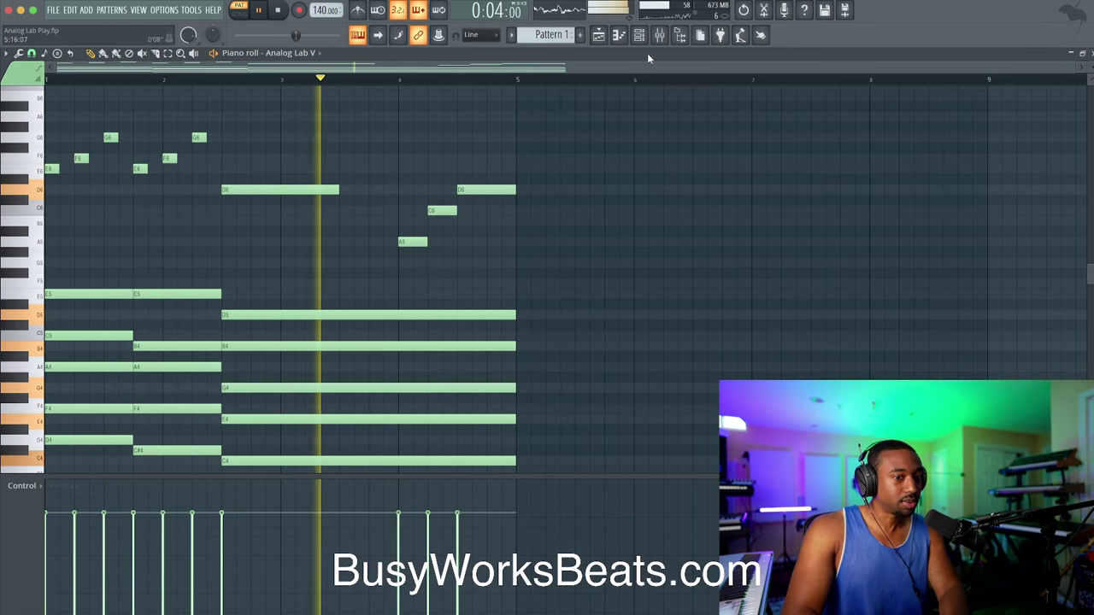
pyautogui.press('space')
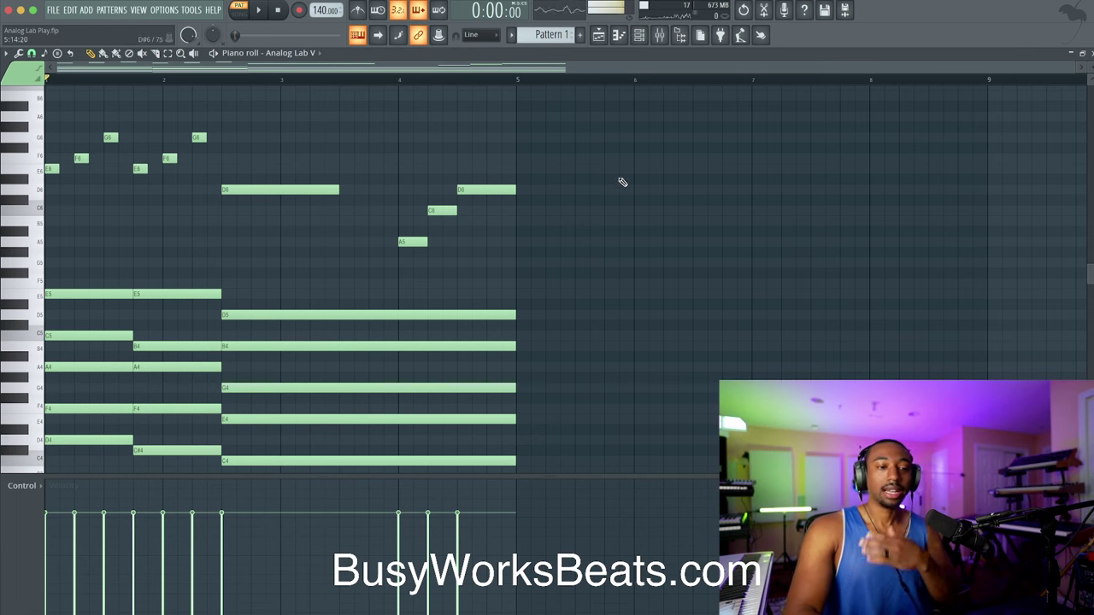
pyautogui.click(639, 35)
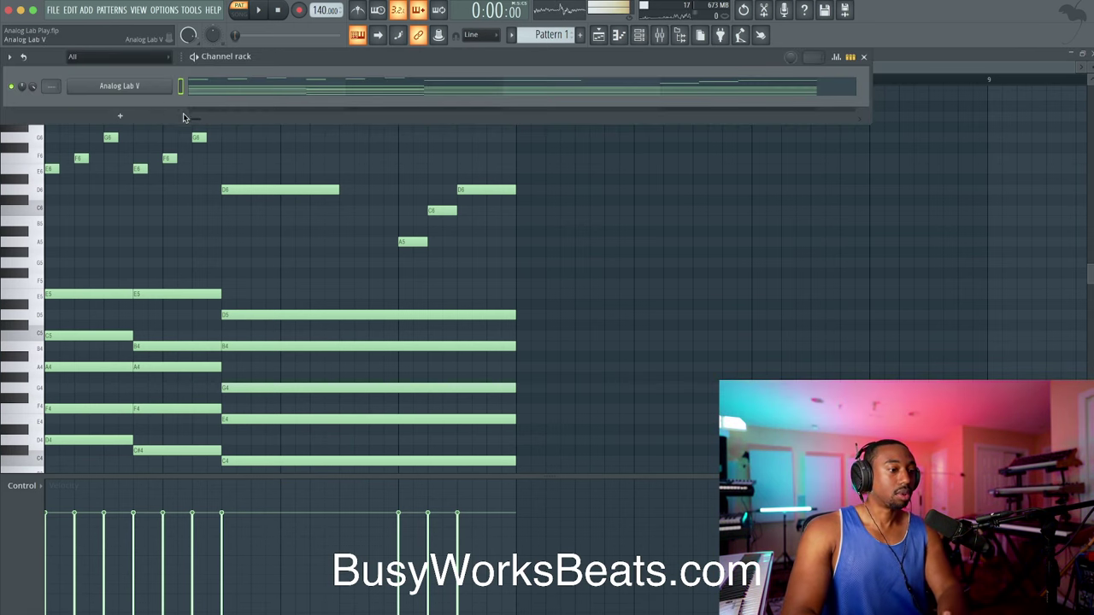
# Play the melody through Analog Lab V's Classic Jun Keys, check CPU load in Activity Monitor, then replay.
pyautogui.click(120, 86)
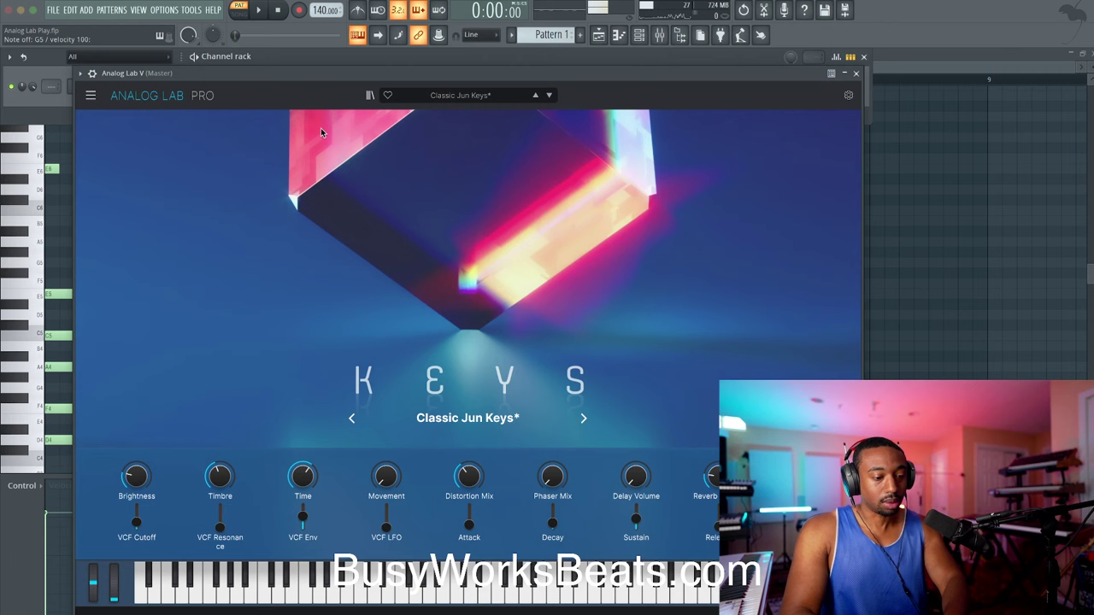
pyautogui.press('space')
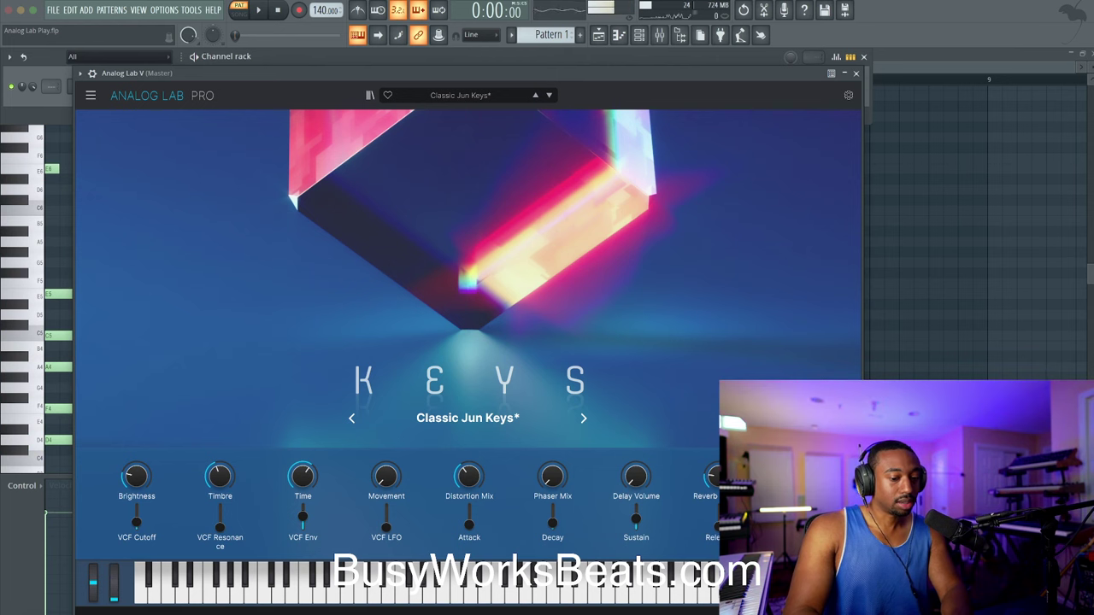
pyautogui.press('space')
pyautogui.press('Escape')
pyautogui.press('super+Tab')
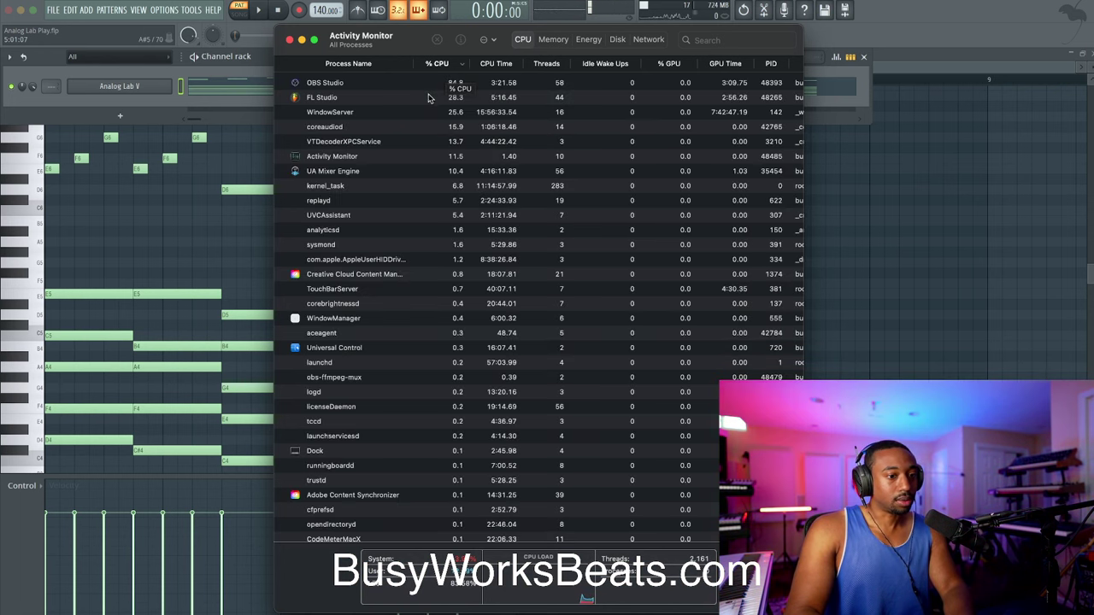
pyautogui.click(290, 40)
pyautogui.press('space')
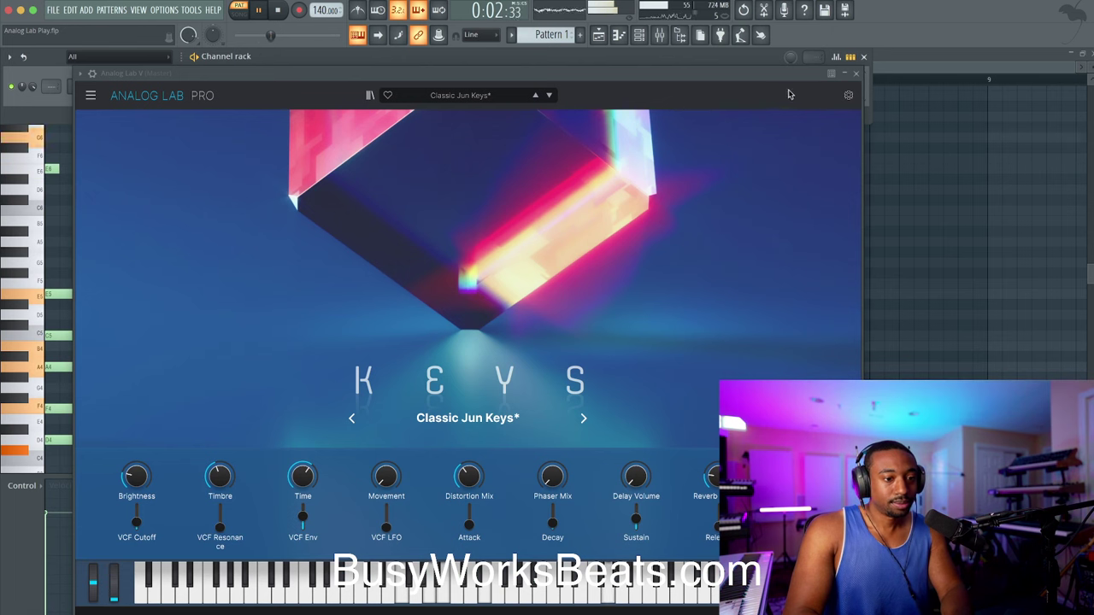
# Add a short closing E6 after a trimmed D6, then transpose the whole pattern down a semitone.
pyautogui.click(856, 73)
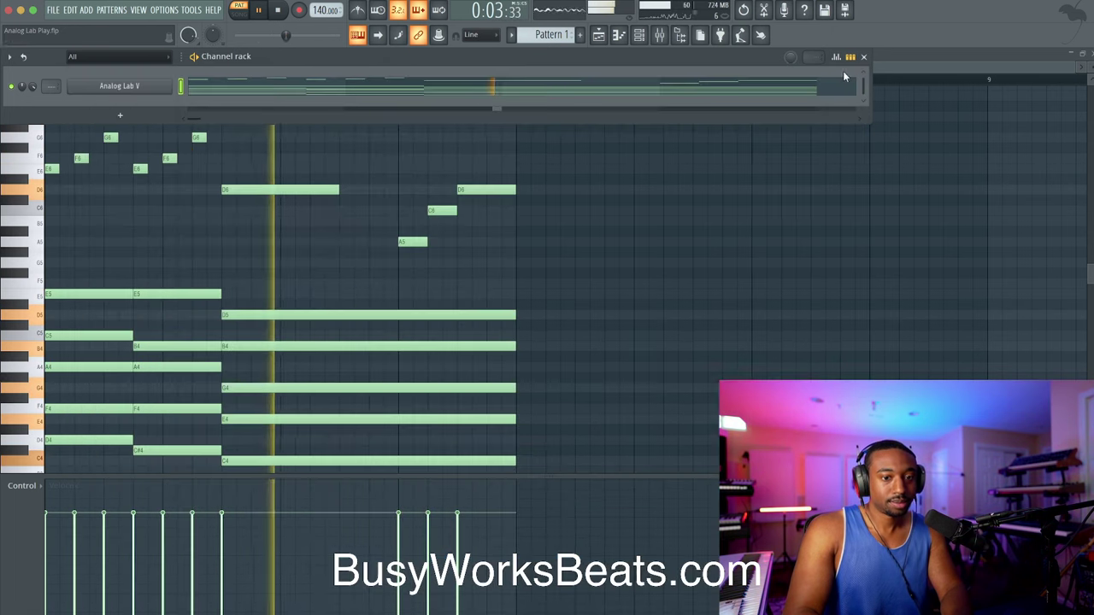
pyautogui.click(489, 169)
pyautogui.moveTo(515, 189); pyautogui.dragTo(487, 189)
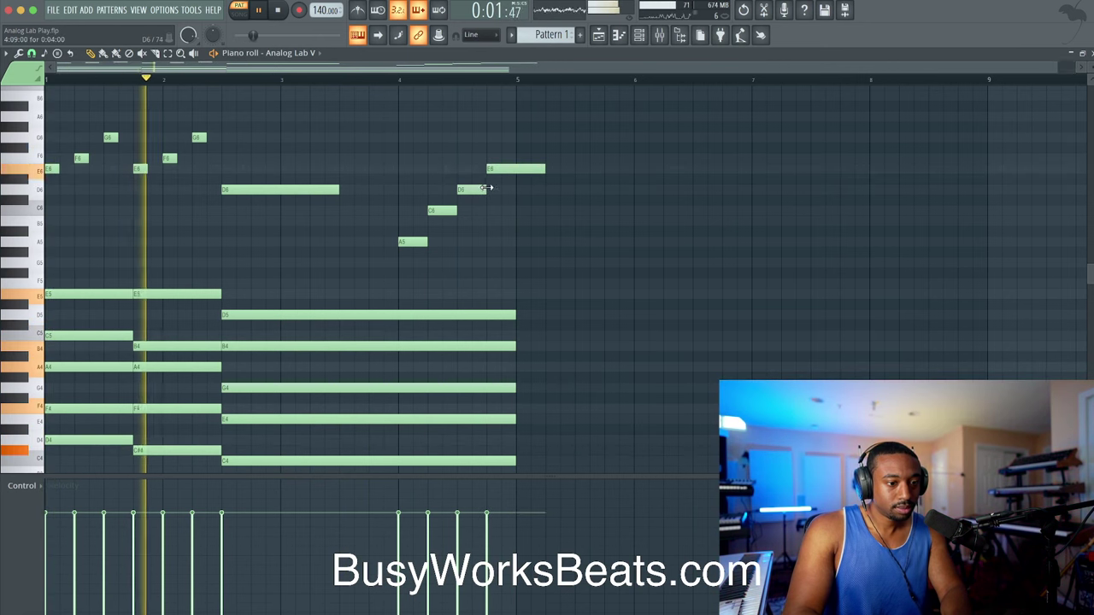
pyautogui.moveTo(543, 169); pyautogui.dragTo(515, 170)
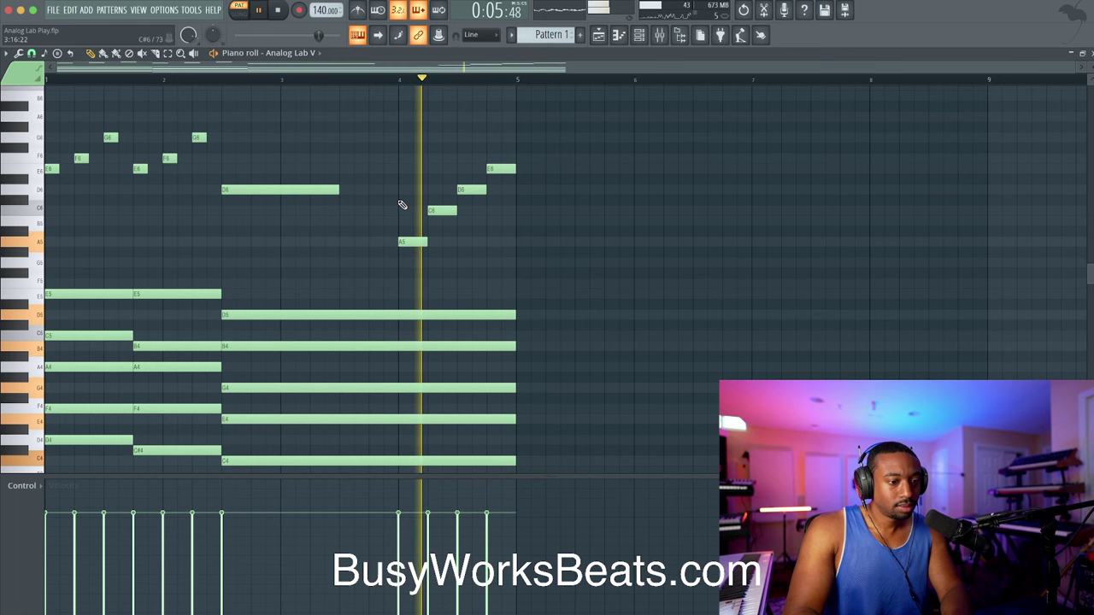
pyautogui.press('space')
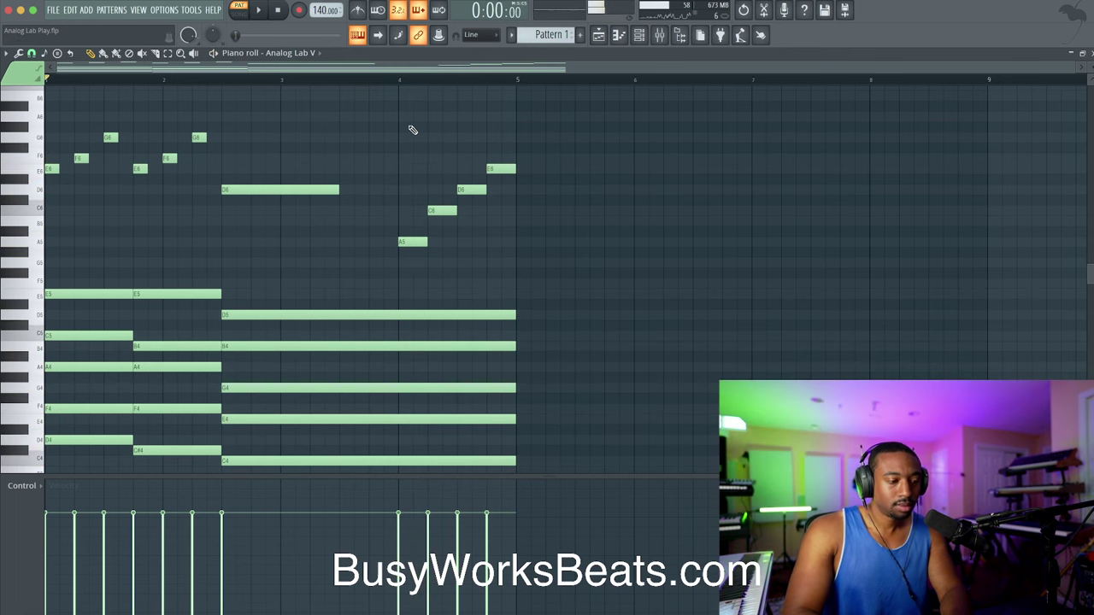
pyautogui.hotkey('shift', 'Down')
pyautogui.press('space')
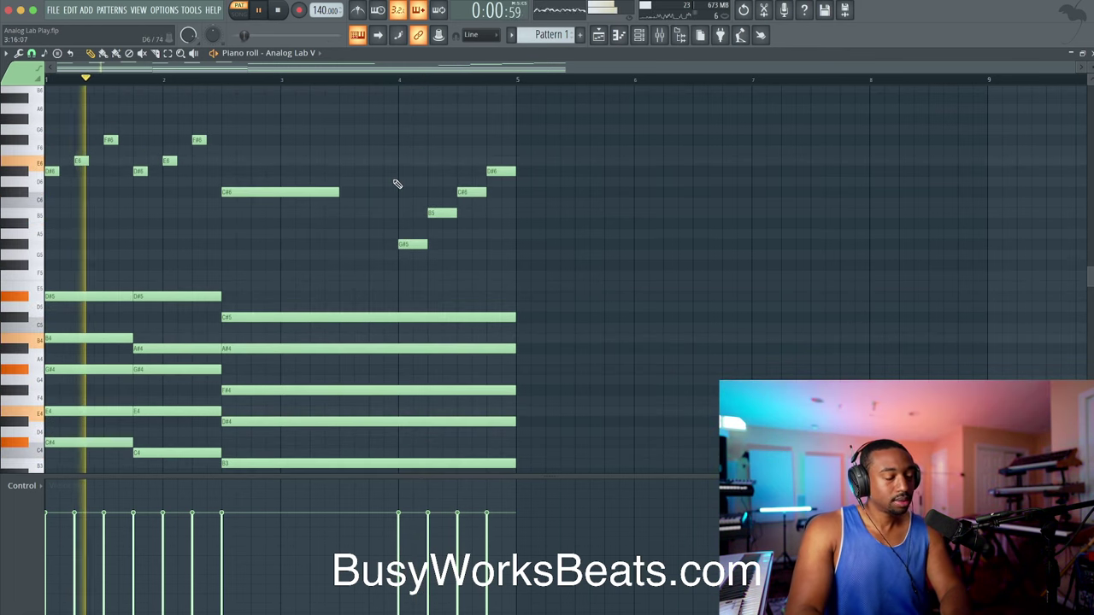
pyautogui.scroll(-2, 513, 125)
# Reopen Analog Lab V on Classic Jun Keys and audition the melody through it.
pyautogui.click(640, 36)
pyautogui.press('space')
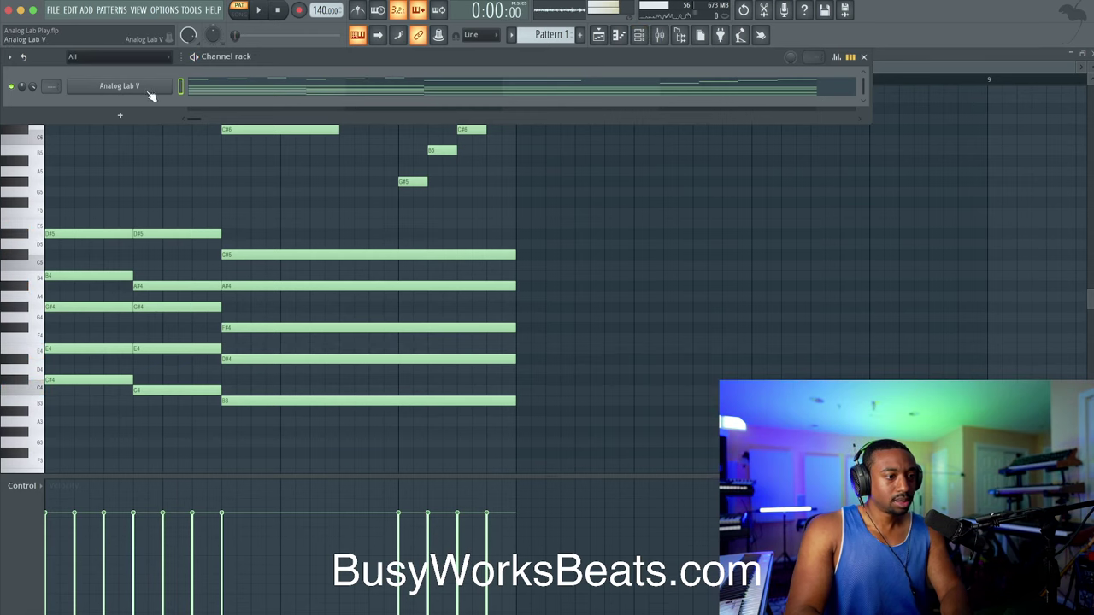
pyautogui.click(145, 94)
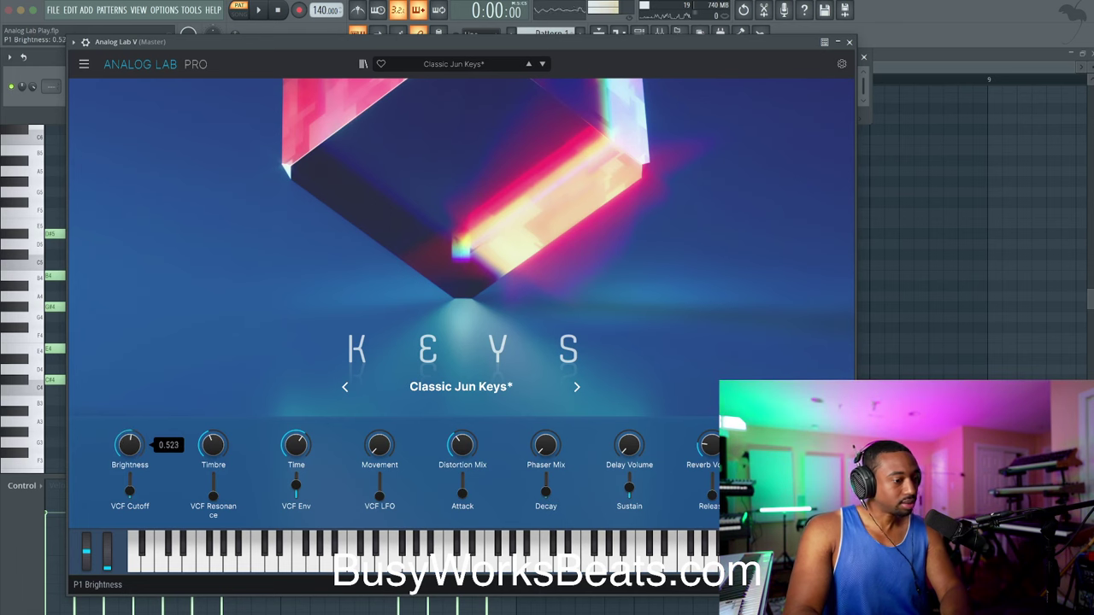
pyautogui.press('space')
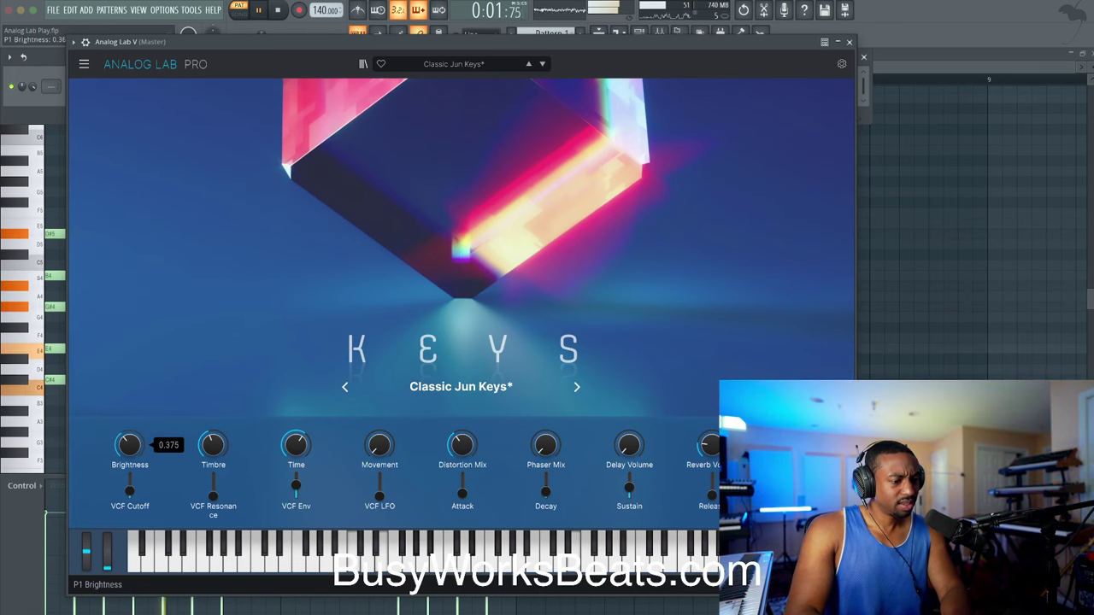
pyautogui.press('space')
# Record the Brightness knob being lowered to 0.115 during count-in recording passes.
pyautogui.click(300, 11)
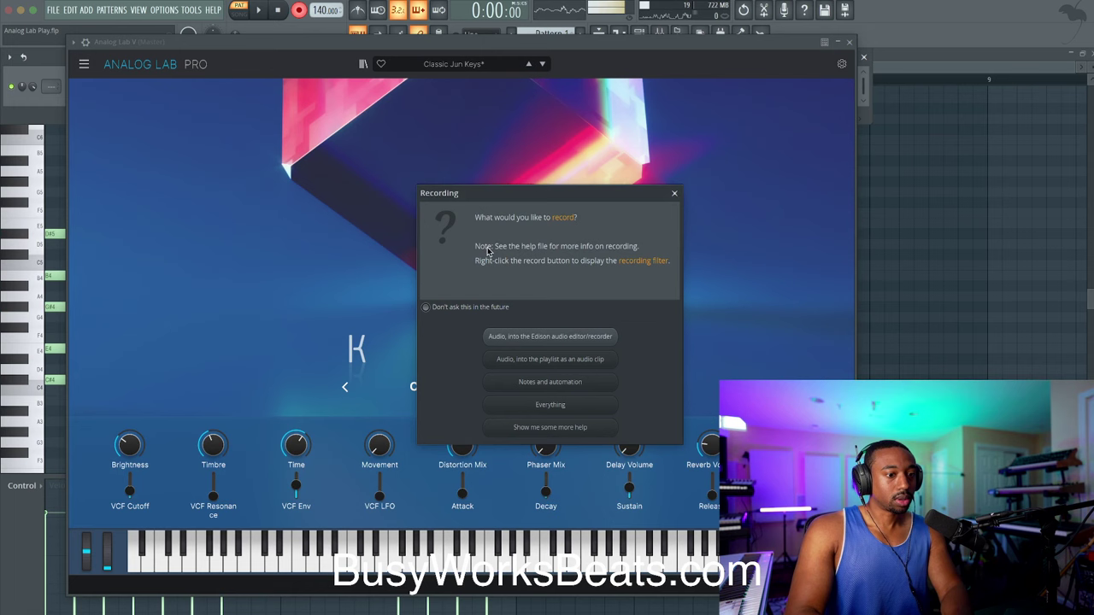
pyautogui.click(533, 382)
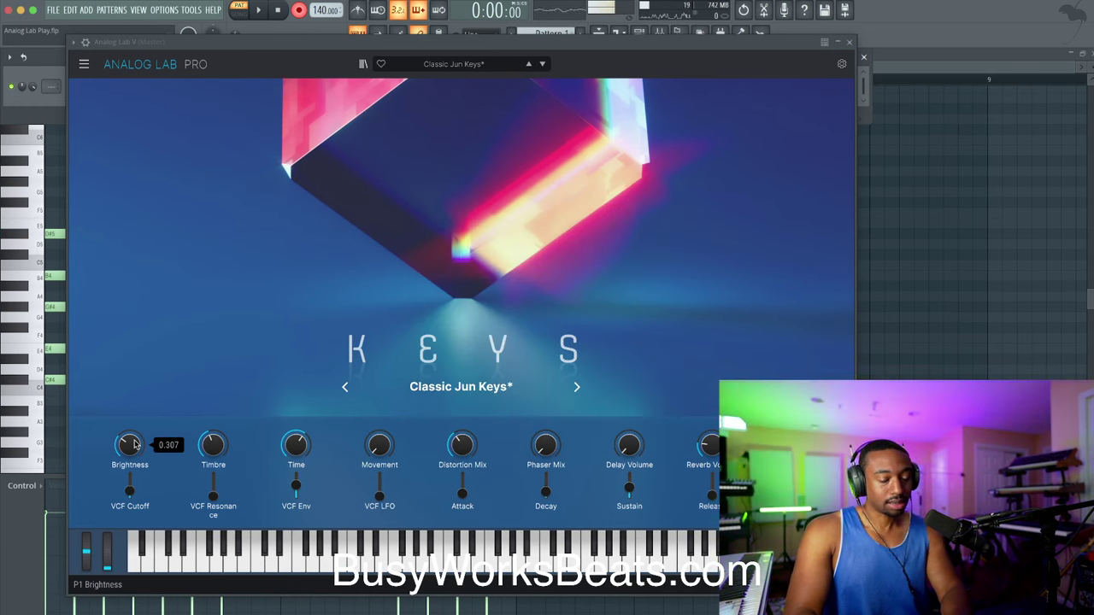
pyautogui.press('space')
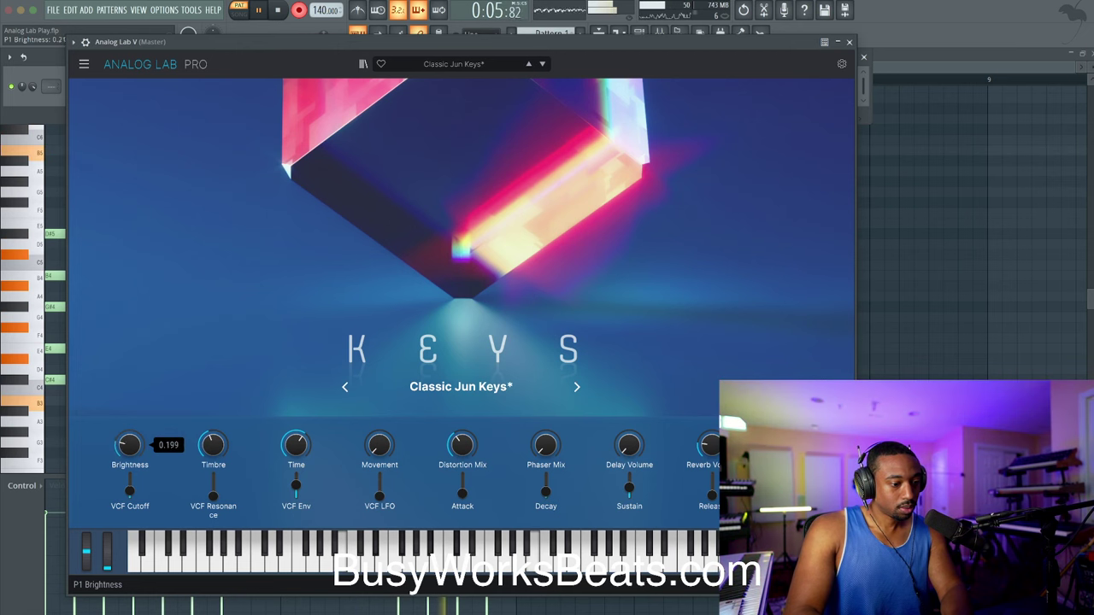
pyautogui.press('space')
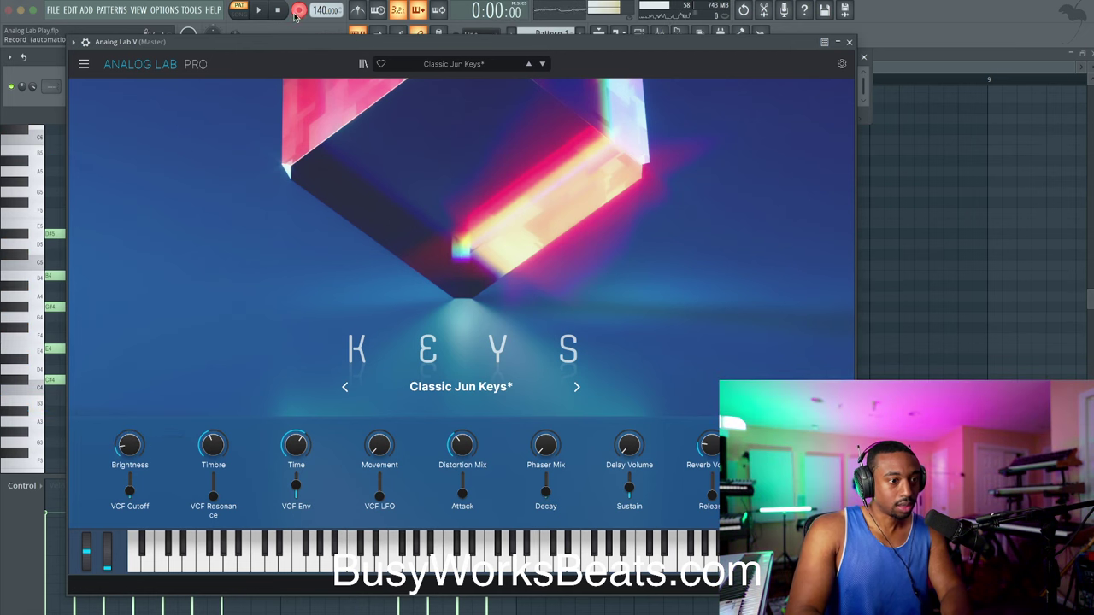
pyautogui.press('space')
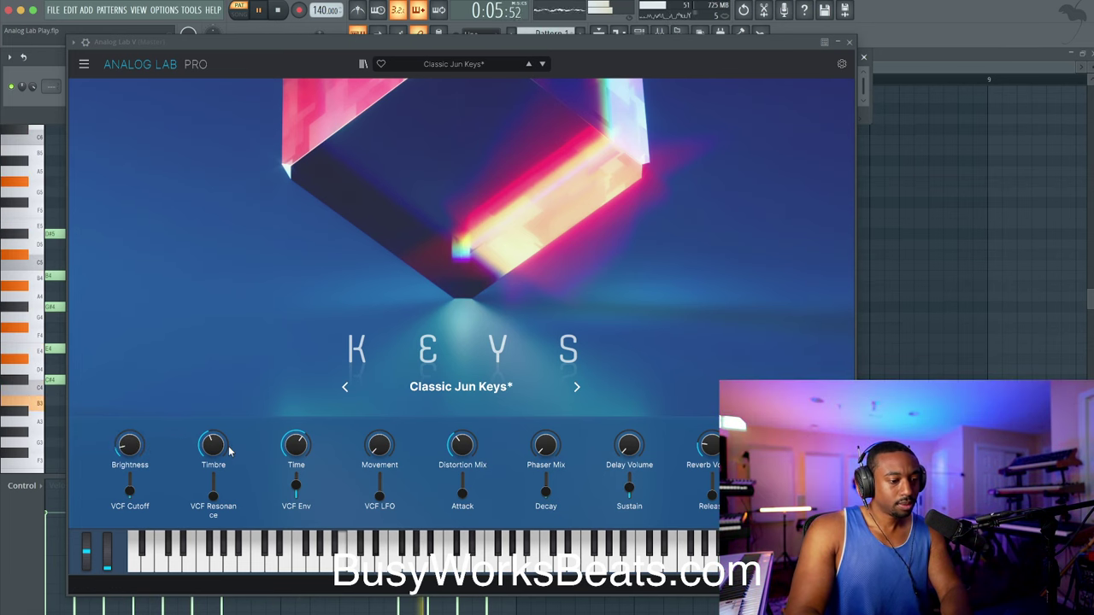
pyautogui.moveTo(216, 450)
pyautogui.press('space')
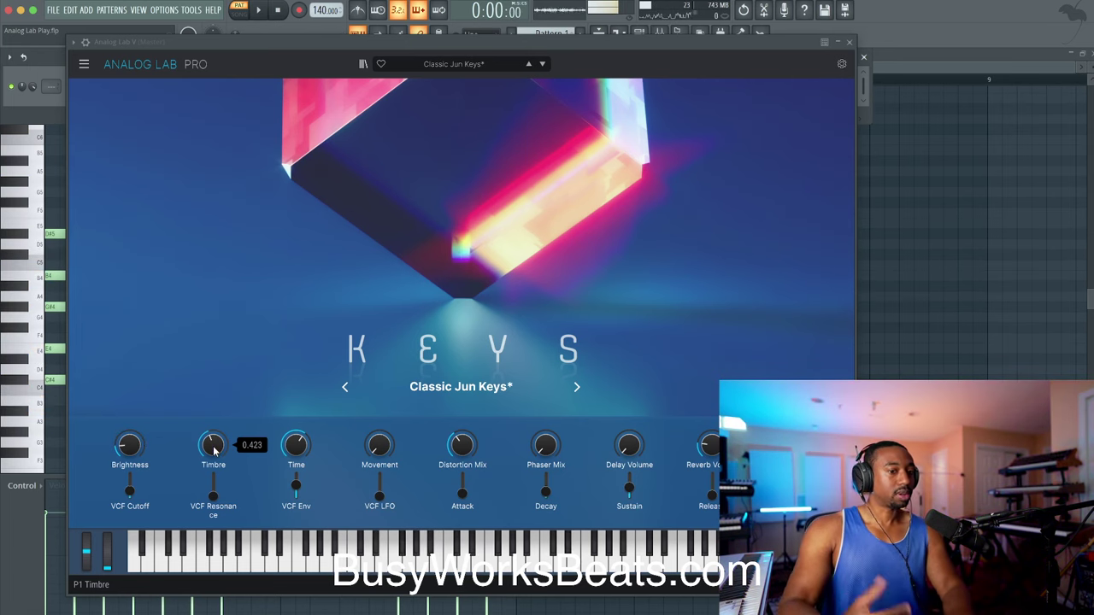
# Raise the audio buffer length to 760 samples in the Audio settings.
pyautogui.click(168, 10)
pyautogui.click(180, 48)
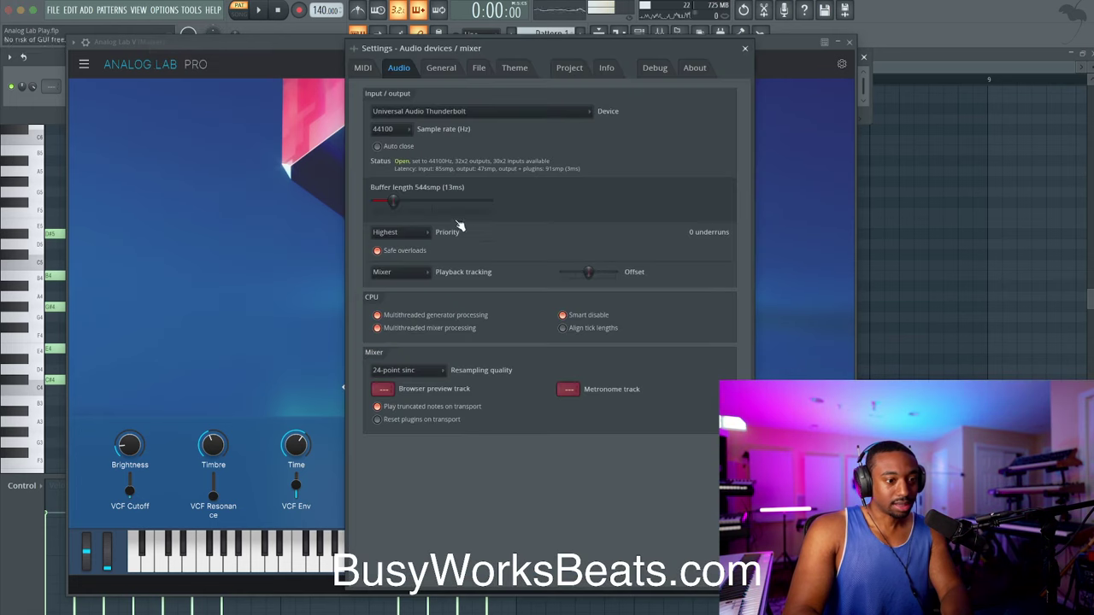
pyautogui.moveTo(393, 201); pyautogui.dragTo(402, 201)
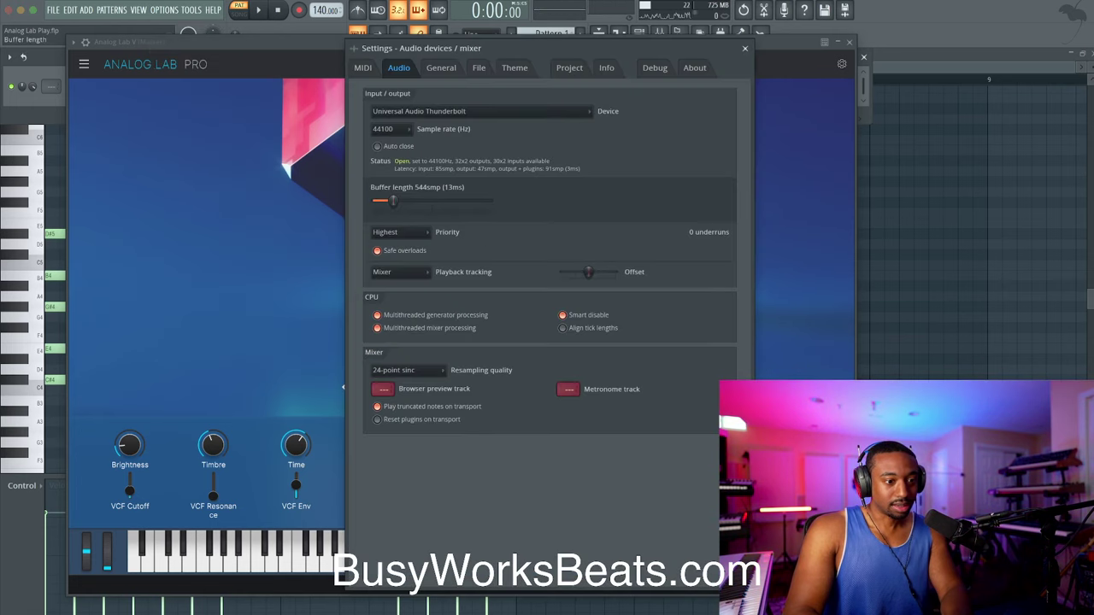
pyautogui.click(745, 49)
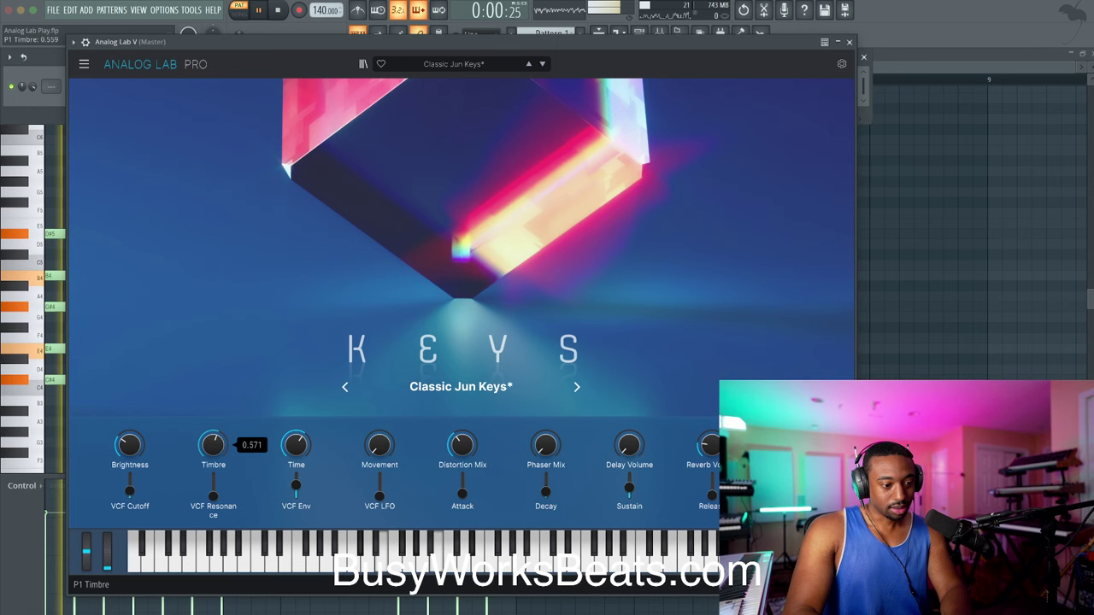
# Lower Classic Jun Keys' Time knob and raise Movement while replaying the melody.
pyautogui.moveTo(285, 449)
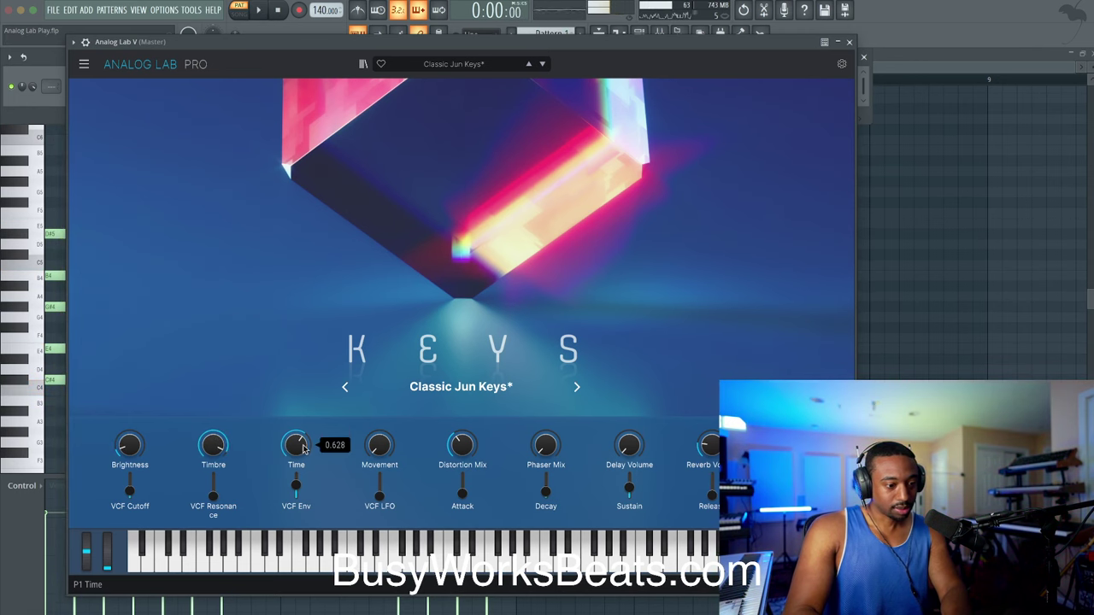
pyautogui.press('space')
pyautogui.moveTo(296, 445); pyautogui.dragTo(295, 419)
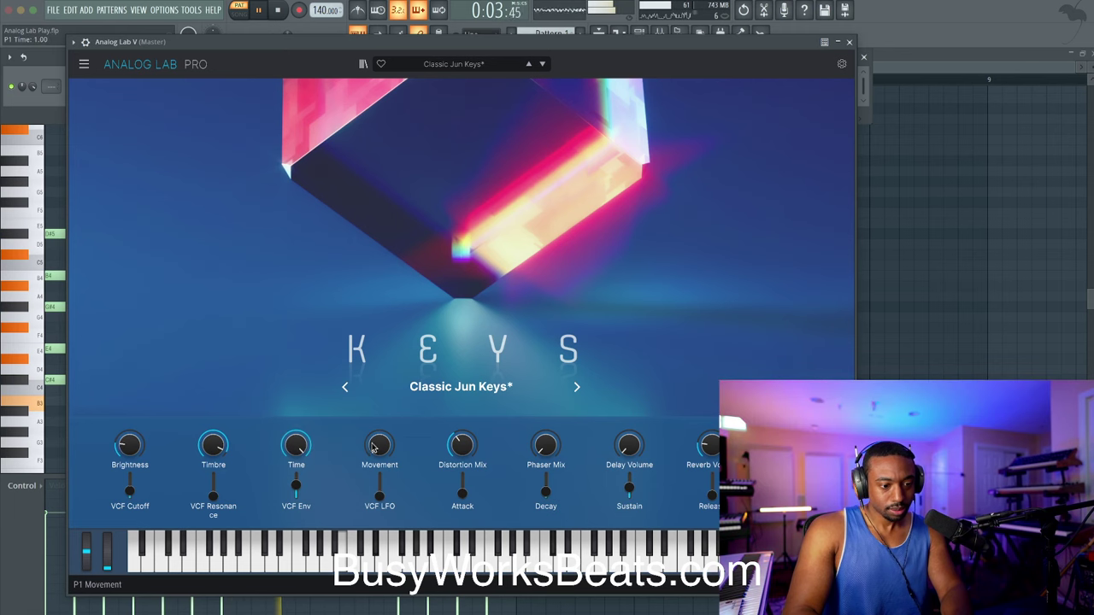
pyautogui.moveTo(391, 451)
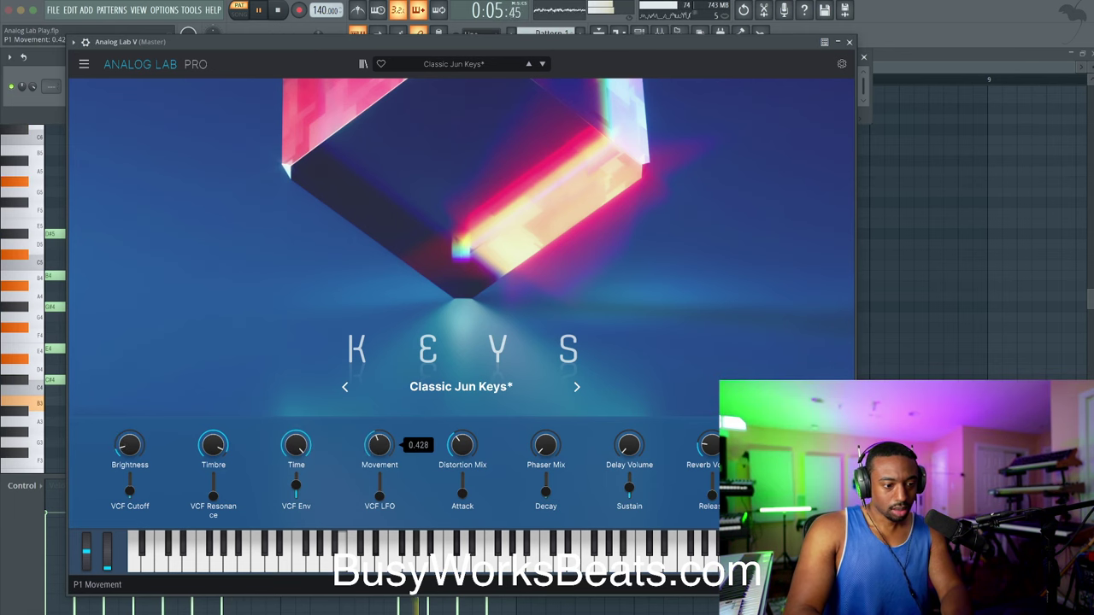
pyautogui.moveTo(379, 445); pyautogui.dragTo(379, 437)
pyautogui.moveTo(468, 459)
pyautogui.press('space')
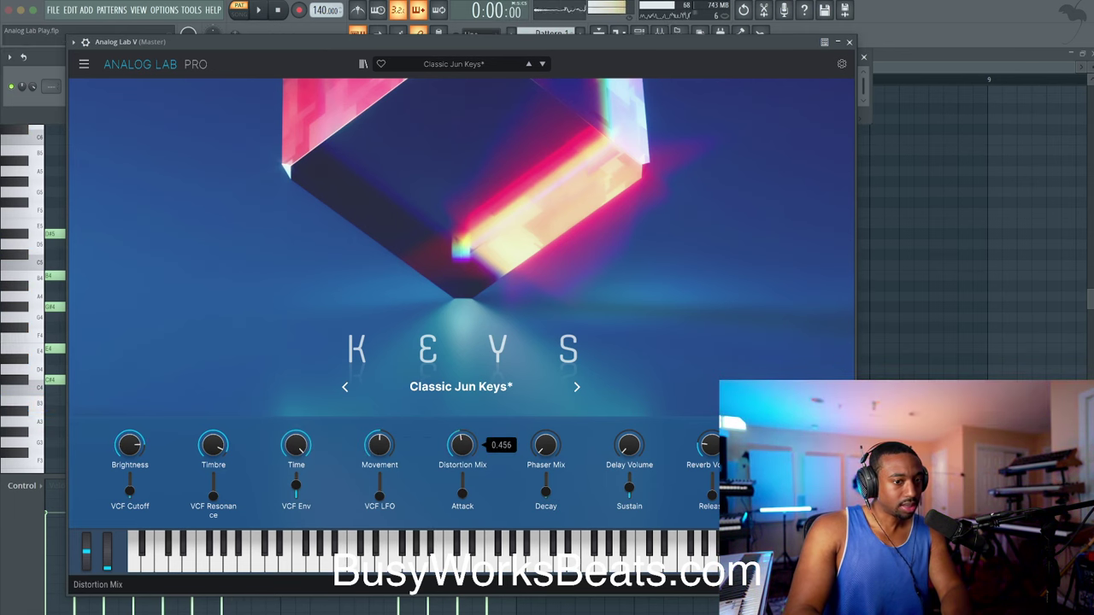
pyautogui.press('space')
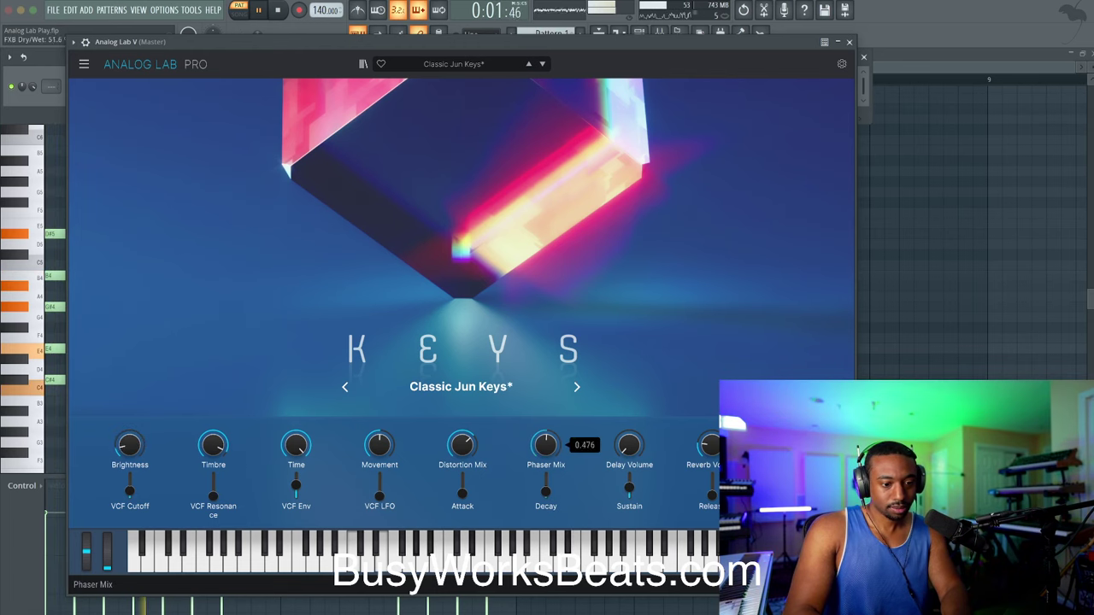
pyautogui.press('space')
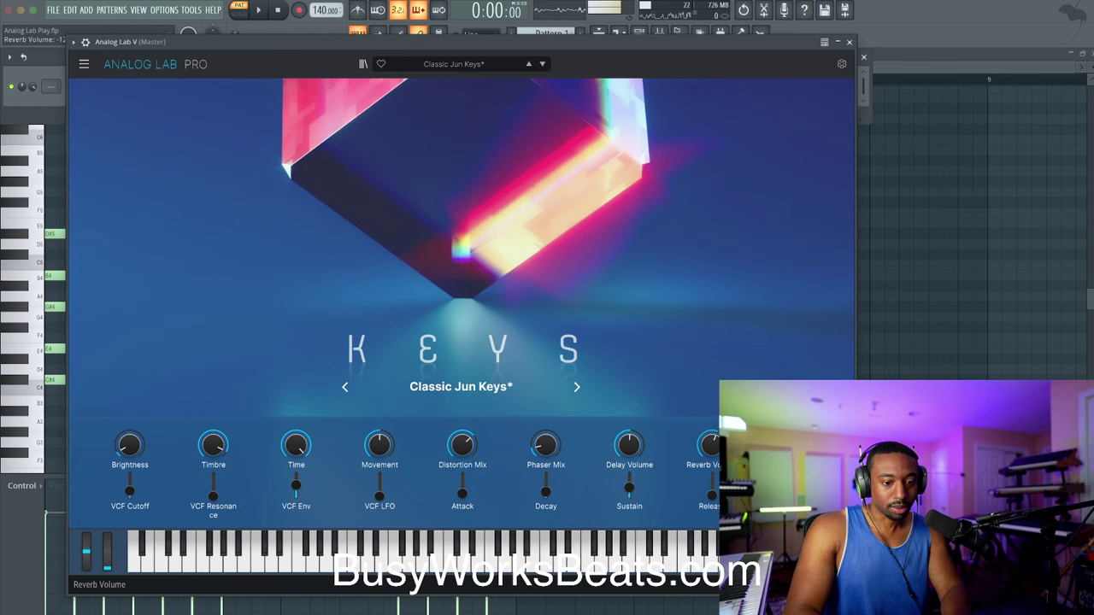
pyautogui.press('space')
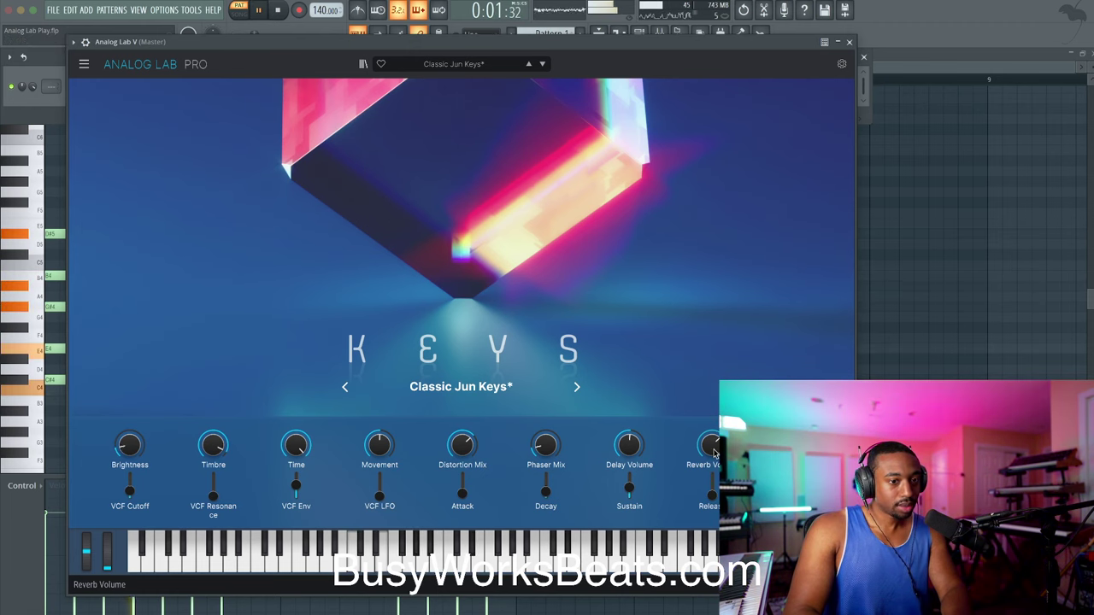
pyautogui.press('space')
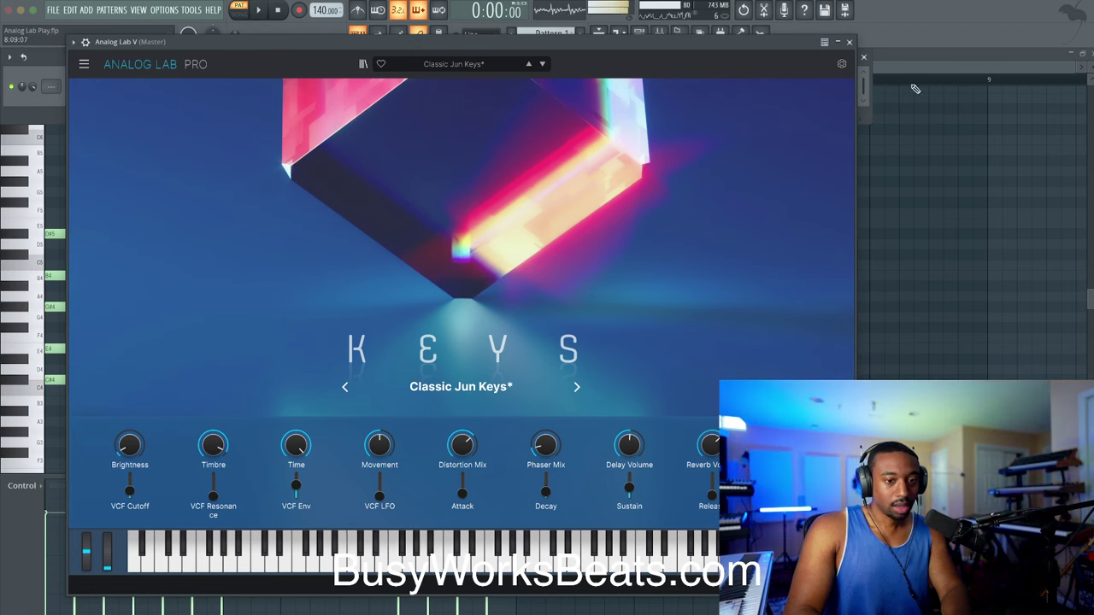
# Close the plugin, piano roll and channel rack, and place Pattern 1 at Track 1's start.
pyautogui.click(849, 43)
pyautogui.click(1090, 53)
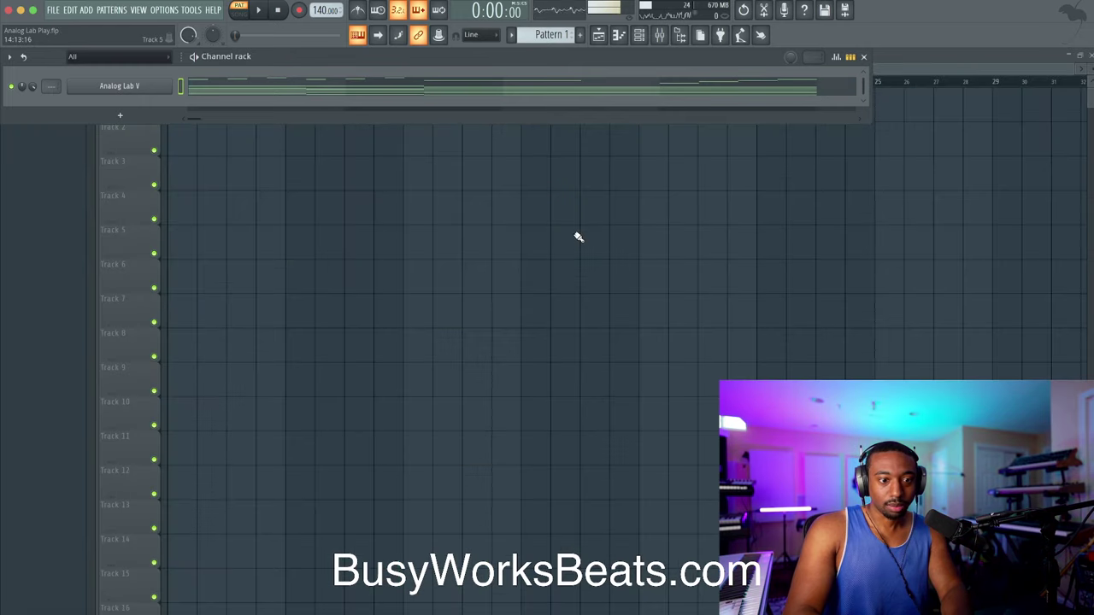
pyautogui.click(135, 89)
pyautogui.moveTo(197, 108); pyautogui.dragTo(131, 100)
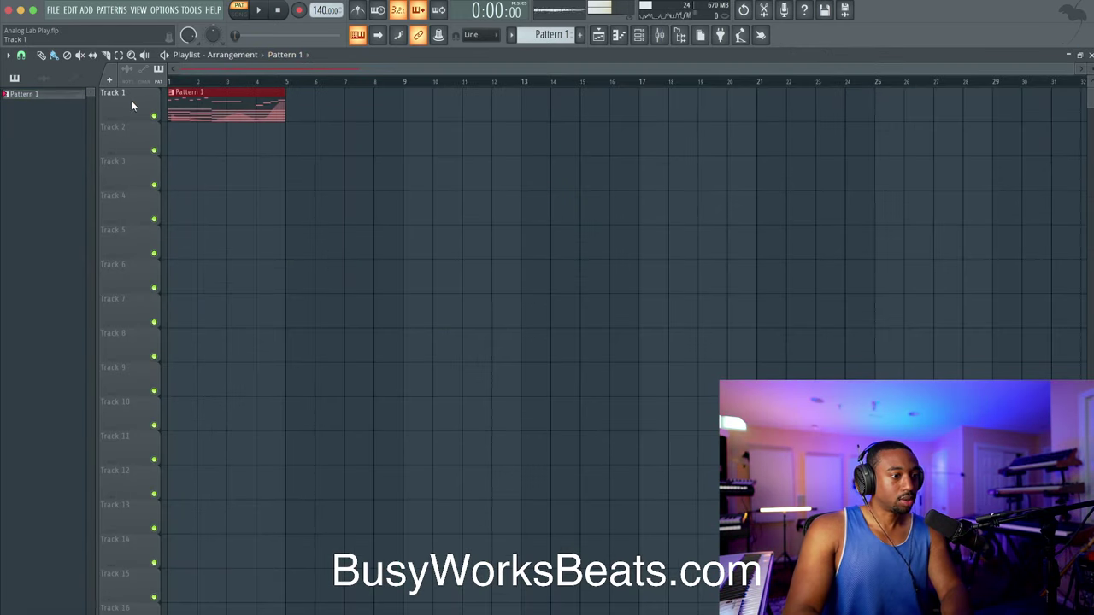
# Consolidate Track 1 into audio from the track start and play it back.
pyautogui.rightClick(139, 102)
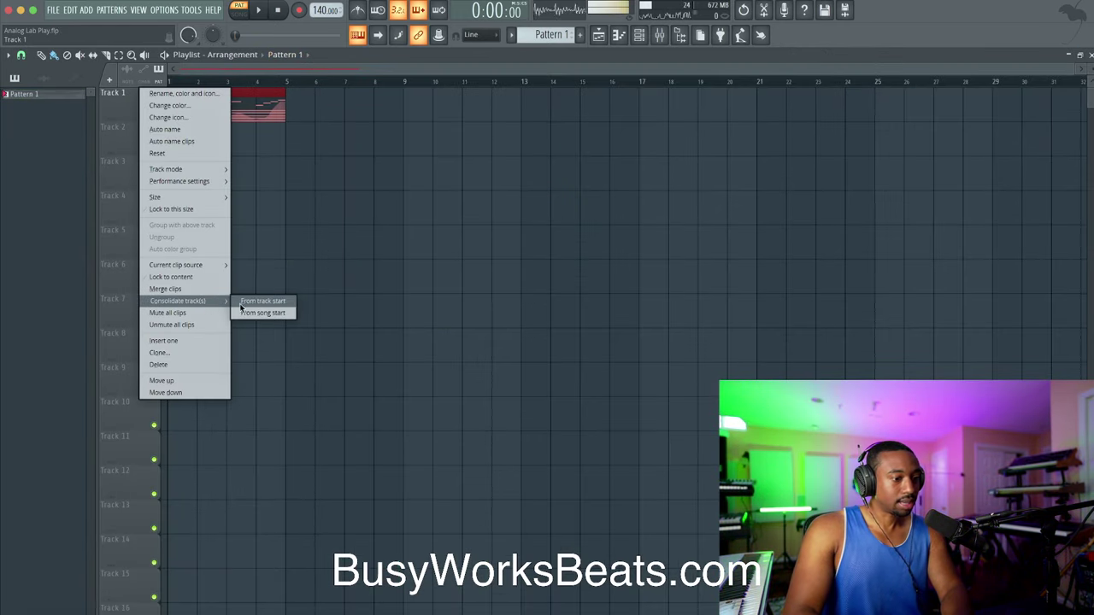
pyautogui.click(252, 312)
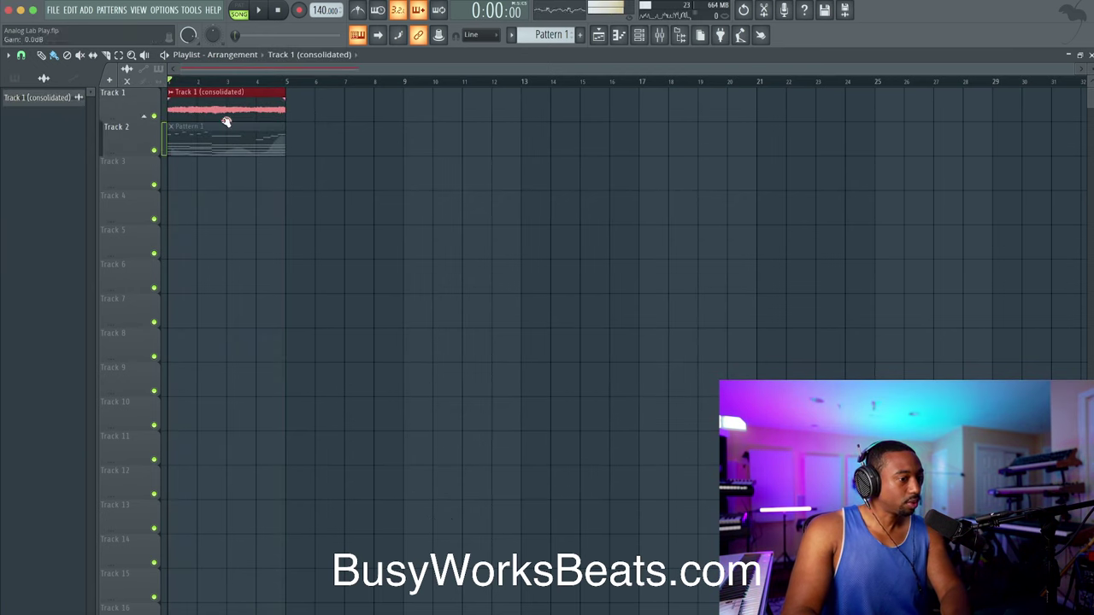
pyautogui.press('space')
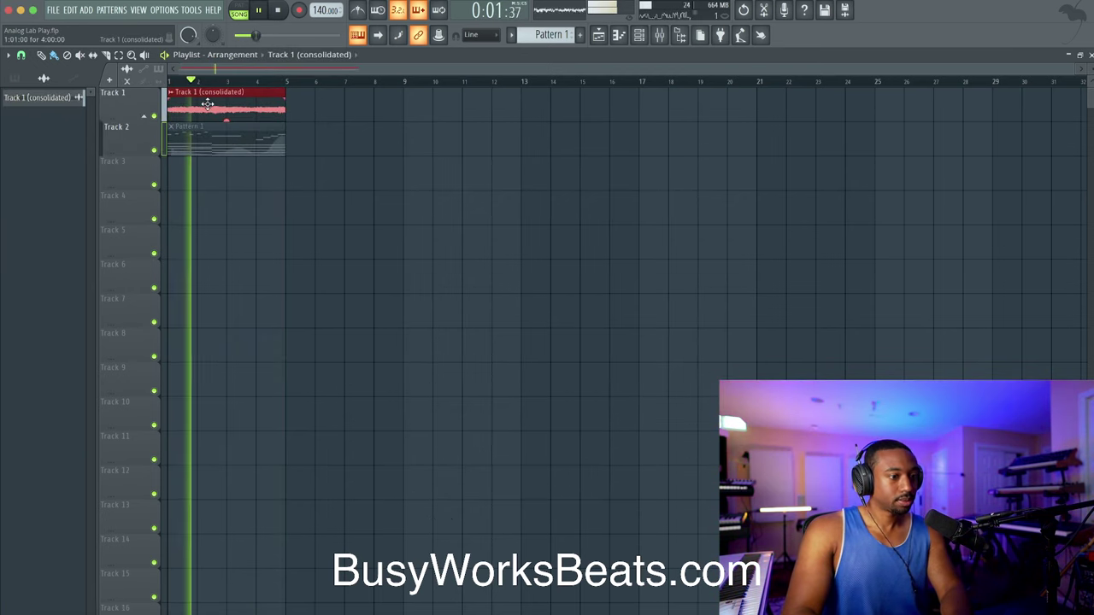
pyautogui.press('space')
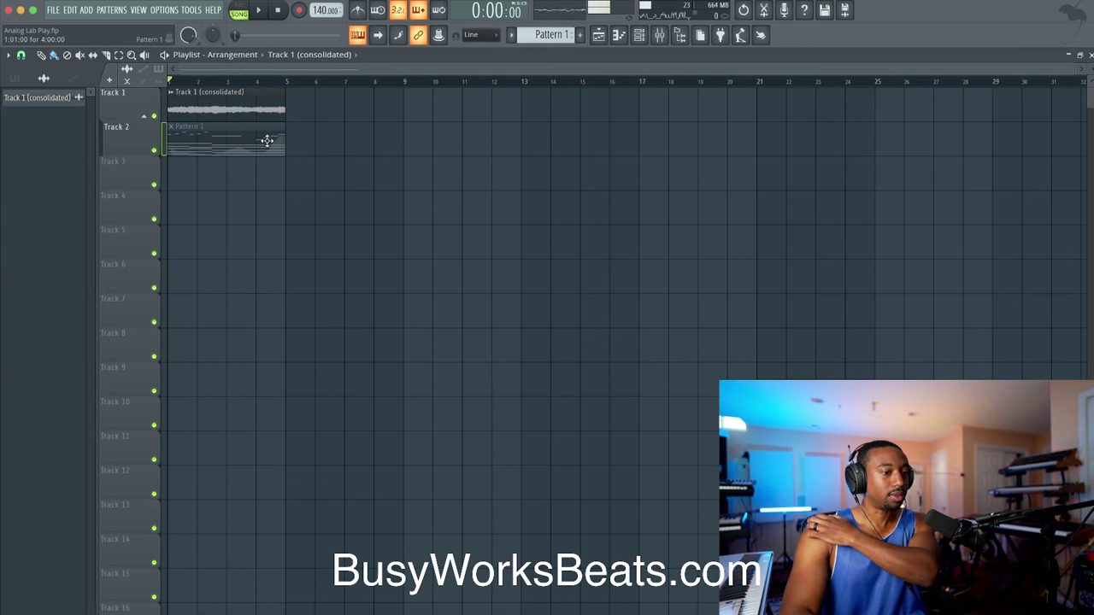
# Check CPU load in Activity Monitor, then restart song playback.
pyautogui.scroll(2, 279, 130)
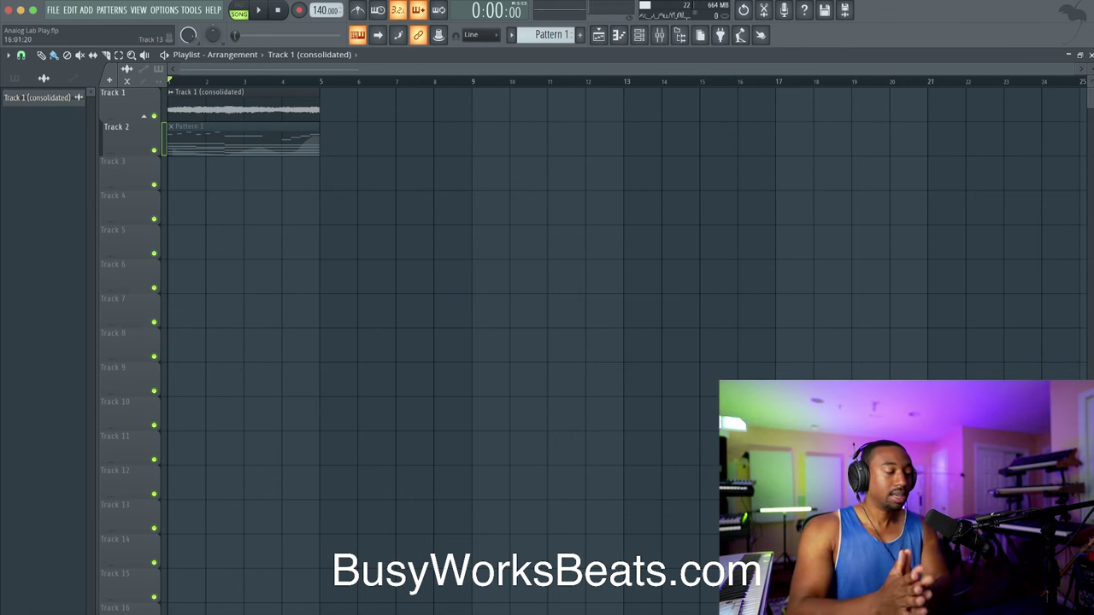
pyautogui.click(627, 612)
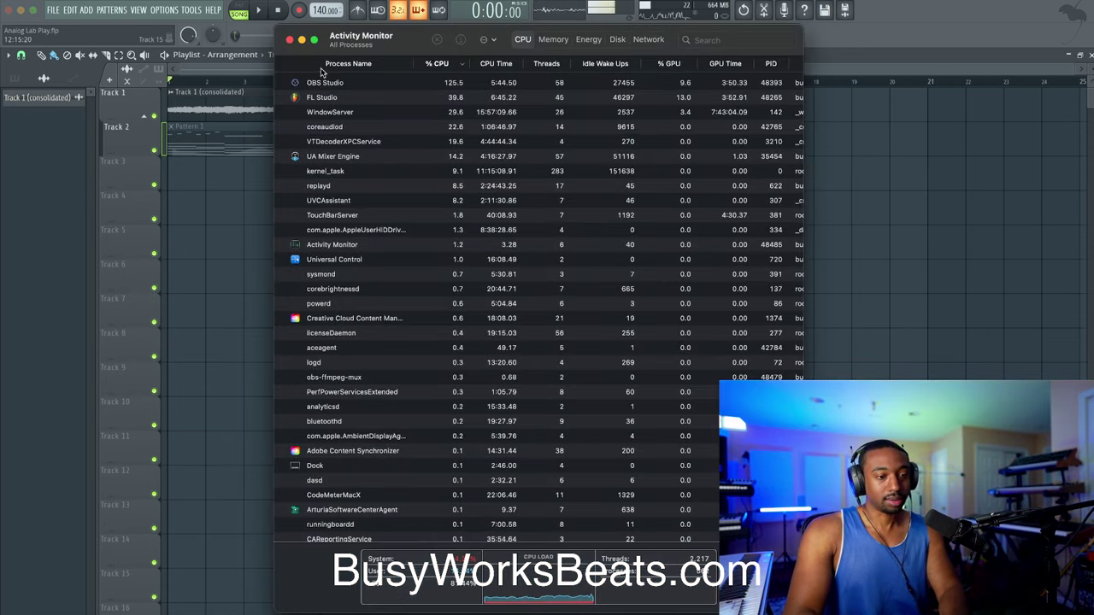
pyautogui.click(290, 39)
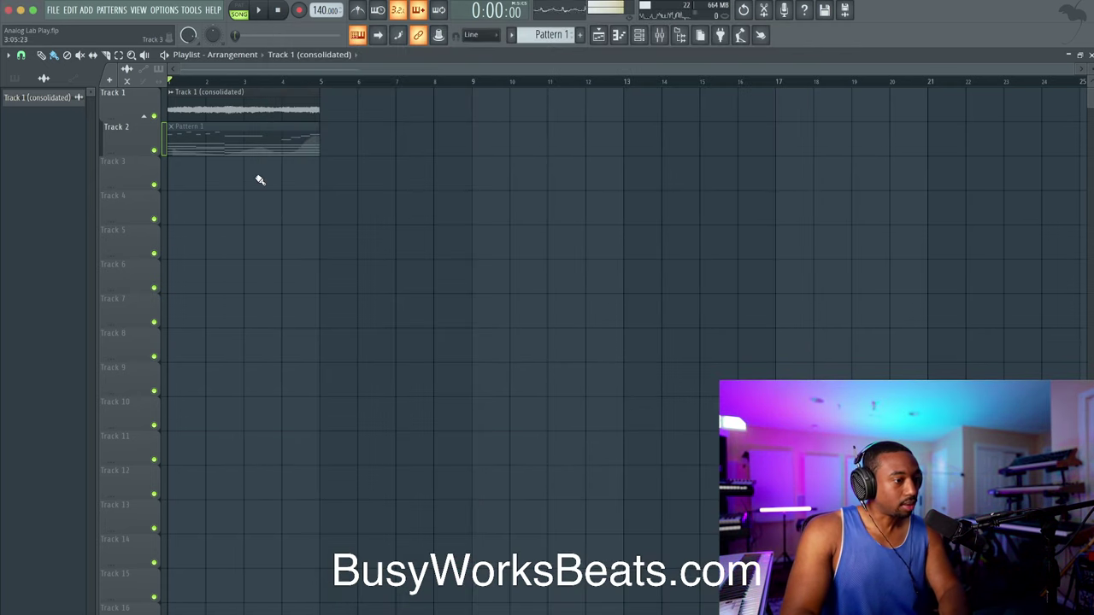
pyautogui.press('space')
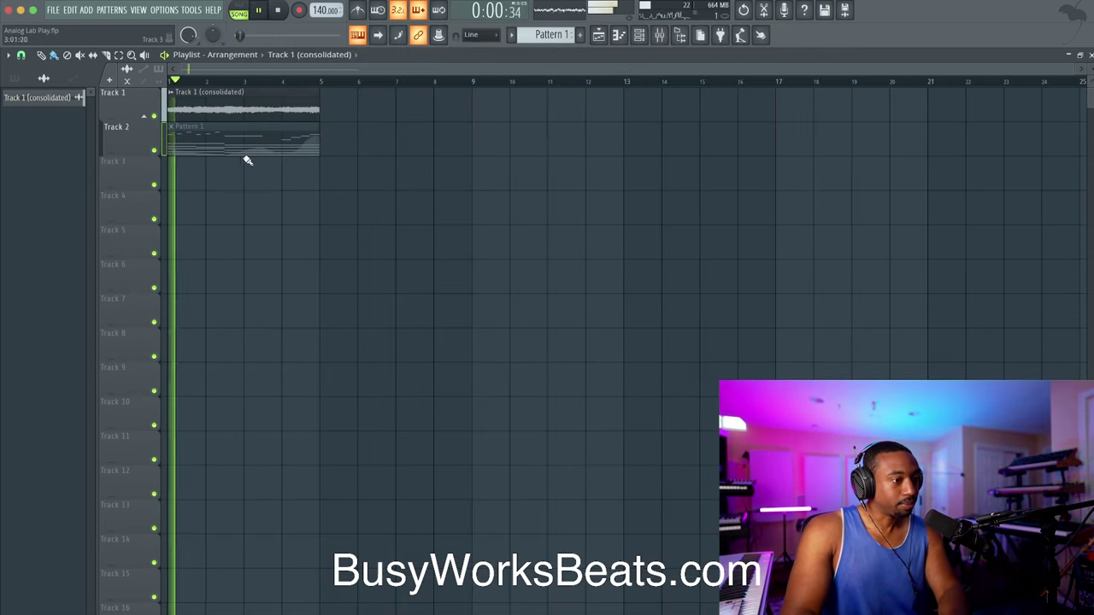
# Open the consolidated clip's settings and try reversing the audio, then turn reverse back off.
pyautogui.doubleClick(177, 96)
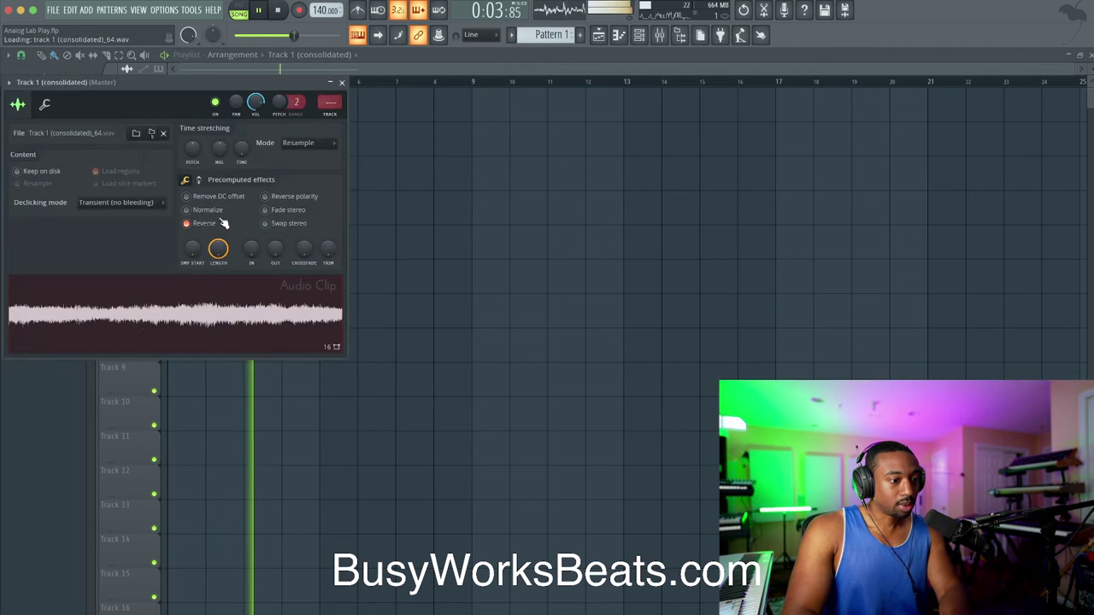
pyautogui.click(186, 223)
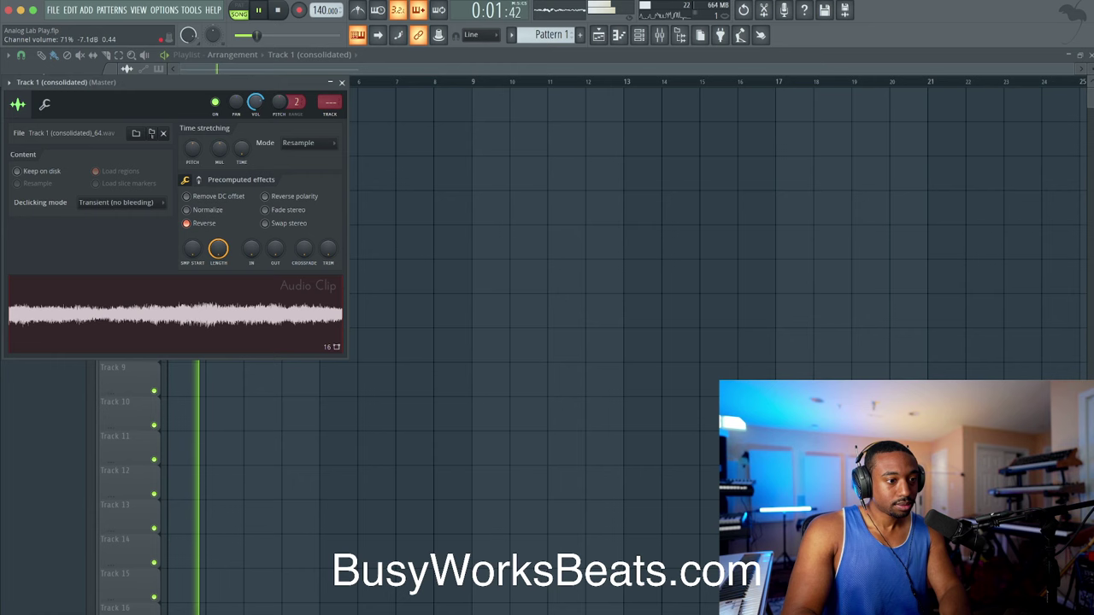
pyautogui.moveTo(260, 82); pyautogui.dragTo(401, 155)
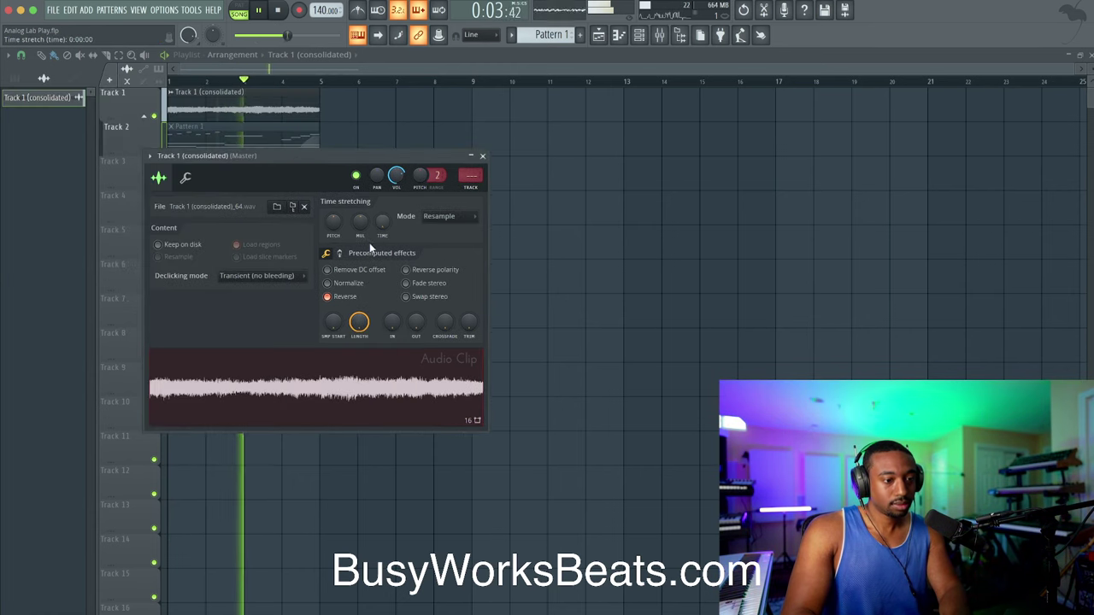
pyautogui.click(346, 298)
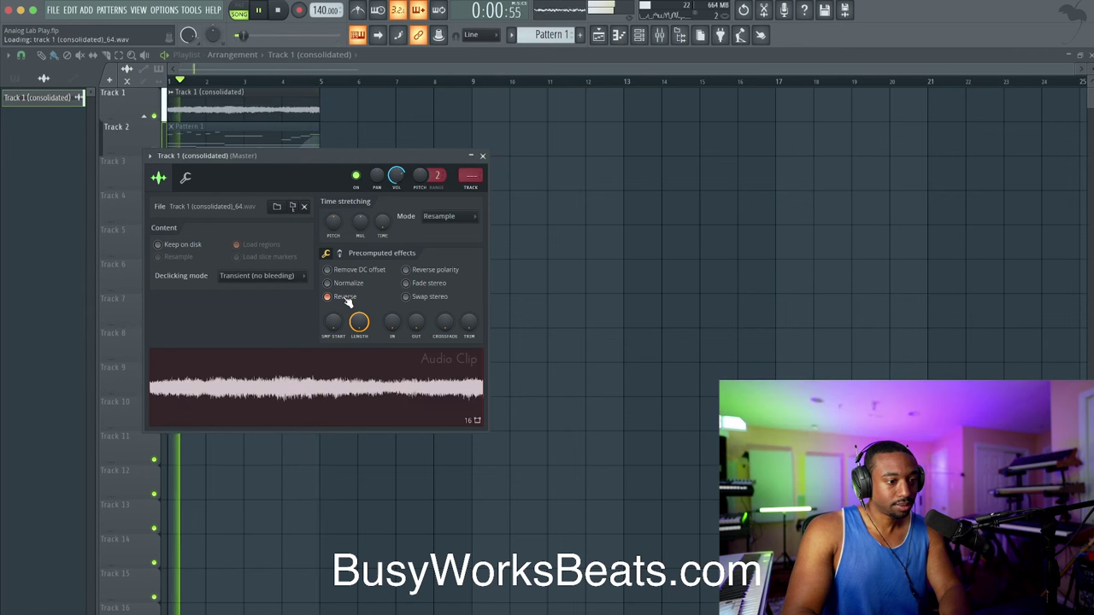
pyautogui.press('space')
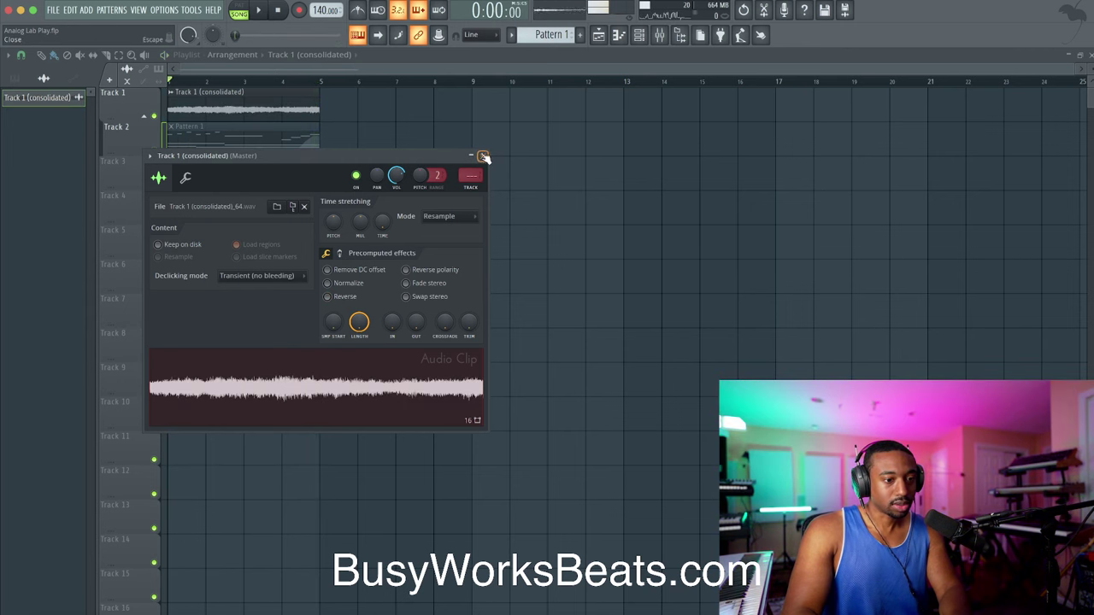
# Set the clip's time-stretch mode to Stretch and lengthen it to span bars 1 to 9.
pyautogui.click(440, 217)
pyautogui.click(437, 245)
pyautogui.moveTo(383, 221); pyautogui.dragTo(383, 204)
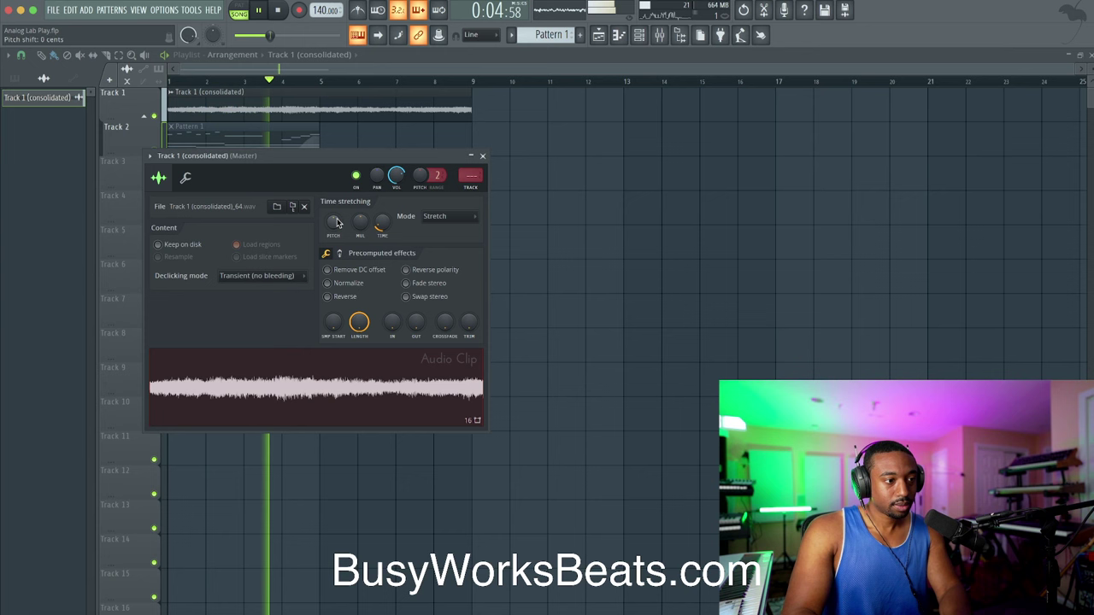
pyautogui.scroll(-3, 338, 223)
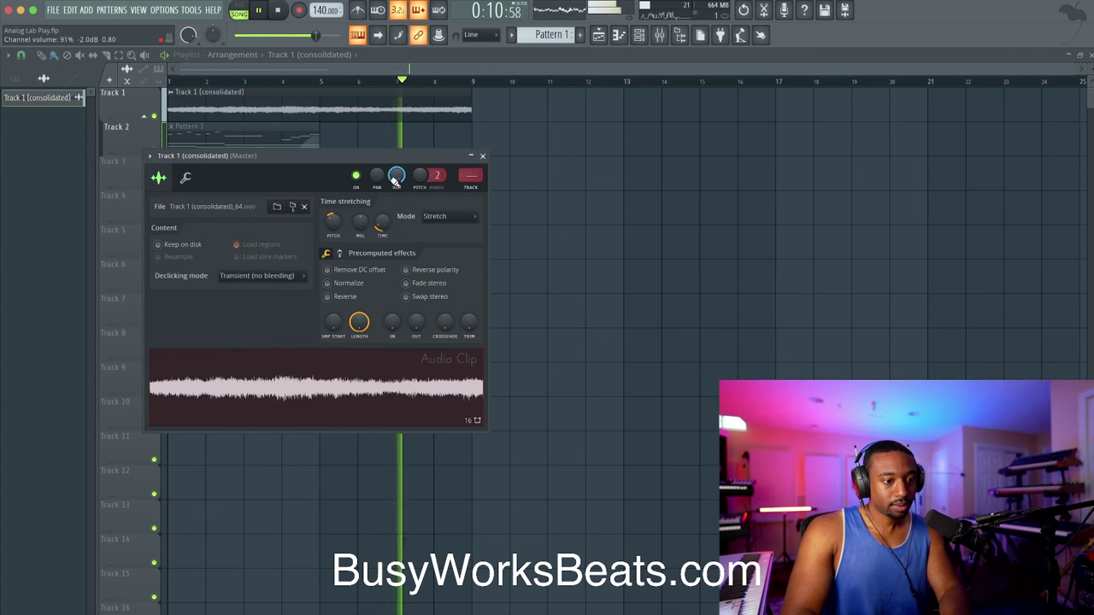
pyautogui.click(186, 177)
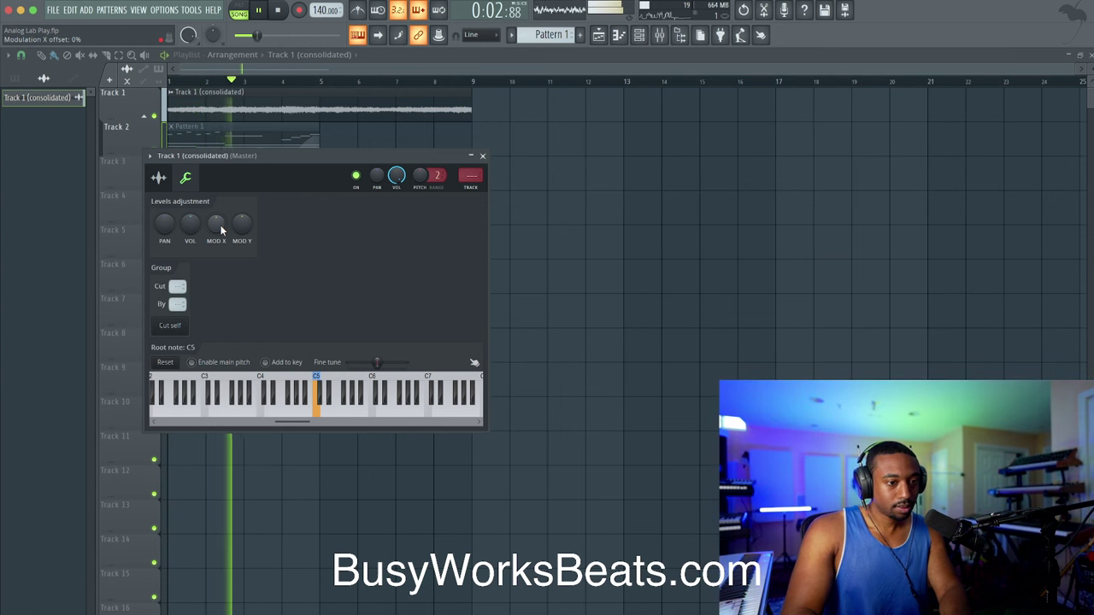
pyautogui.click(482, 157)
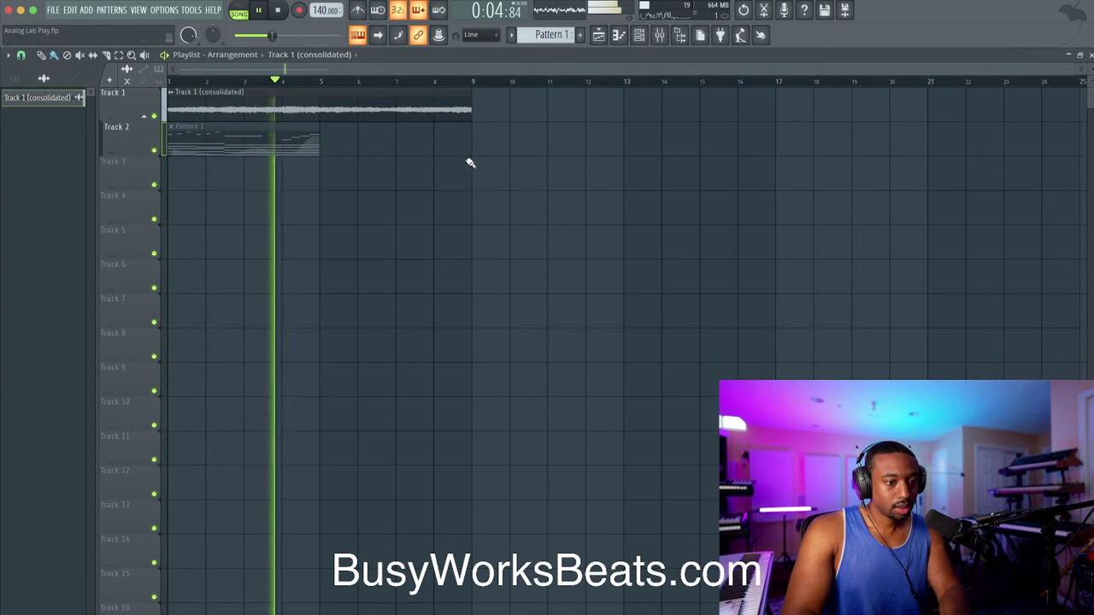
# Delete Track 1's consolidated clip and show all channels, including Analog Lab V, in the channel rack.
pyautogui.rightClick(181, 114)
pyautogui.press('space')
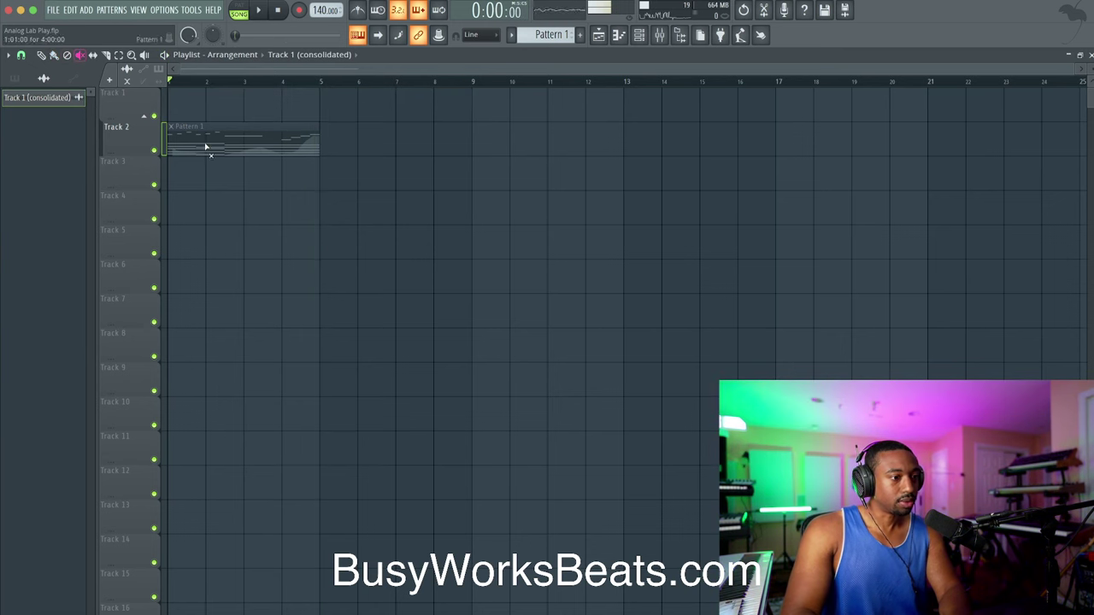
pyautogui.click(642, 35)
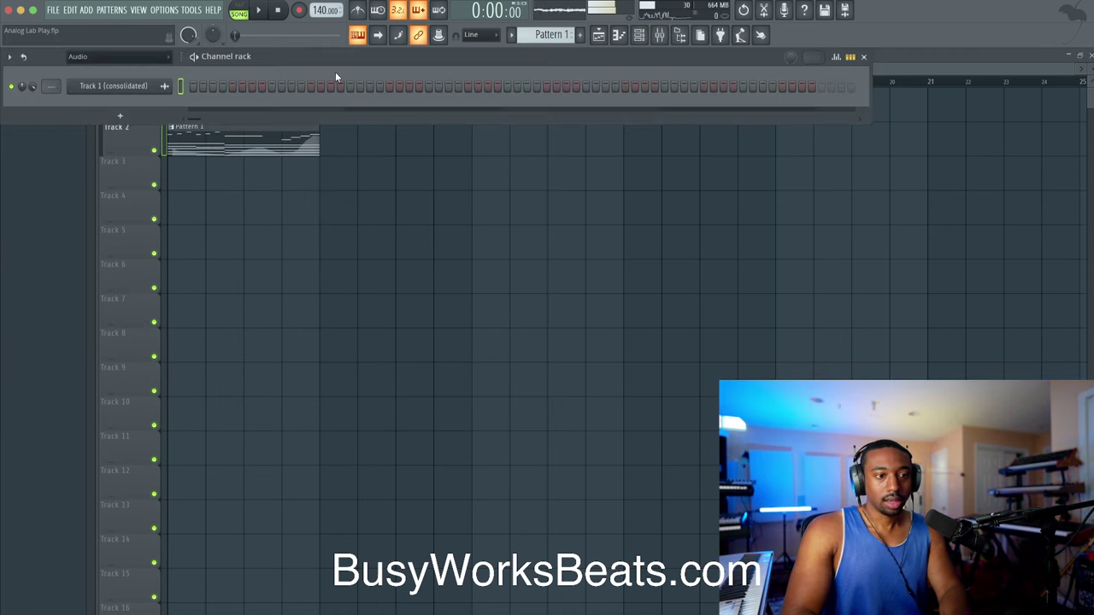
pyautogui.click(120, 56)
pyautogui.click(139, 89)
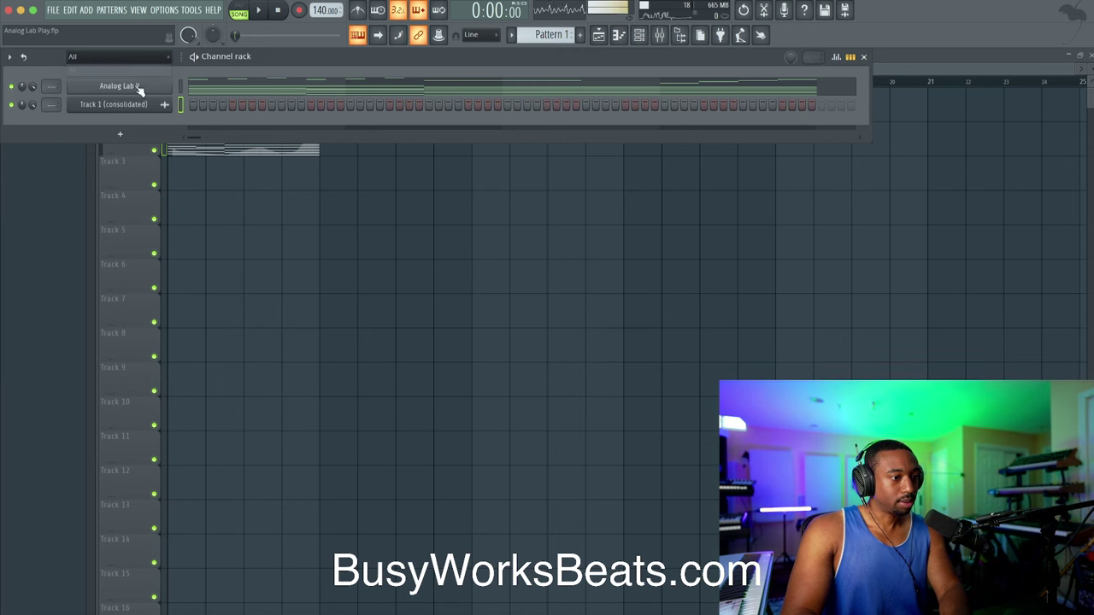
# Raise the audio buffer length to 1224 samples in the audio settings.
pyautogui.click(164, 10)
pyautogui.click(175, 59)
pyautogui.click(400, 68)
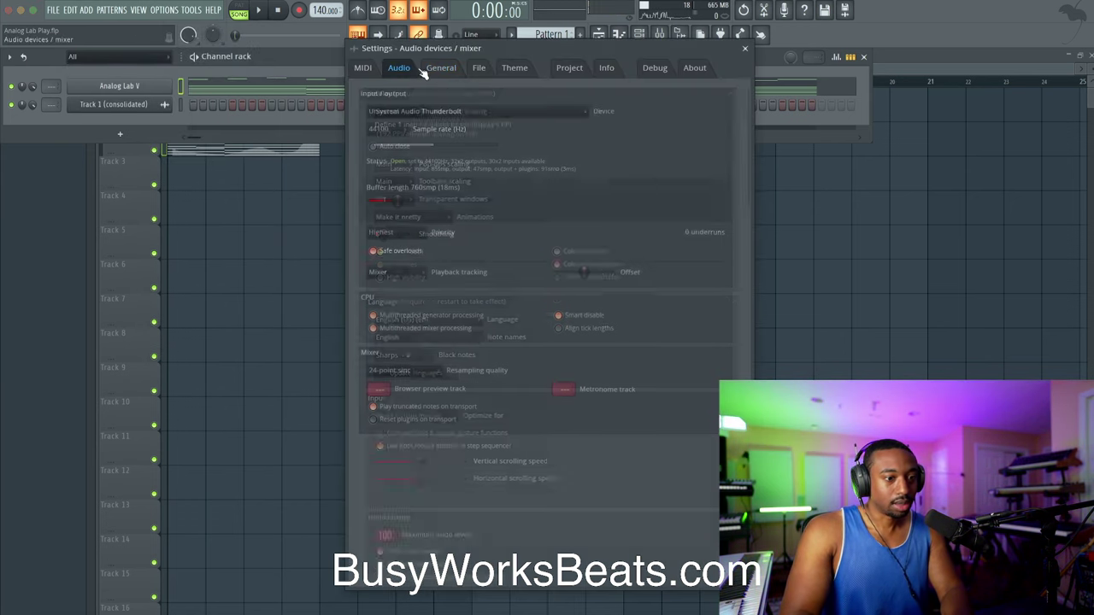
pyautogui.moveTo(411, 200); pyautogui.dragTo(418, 200)
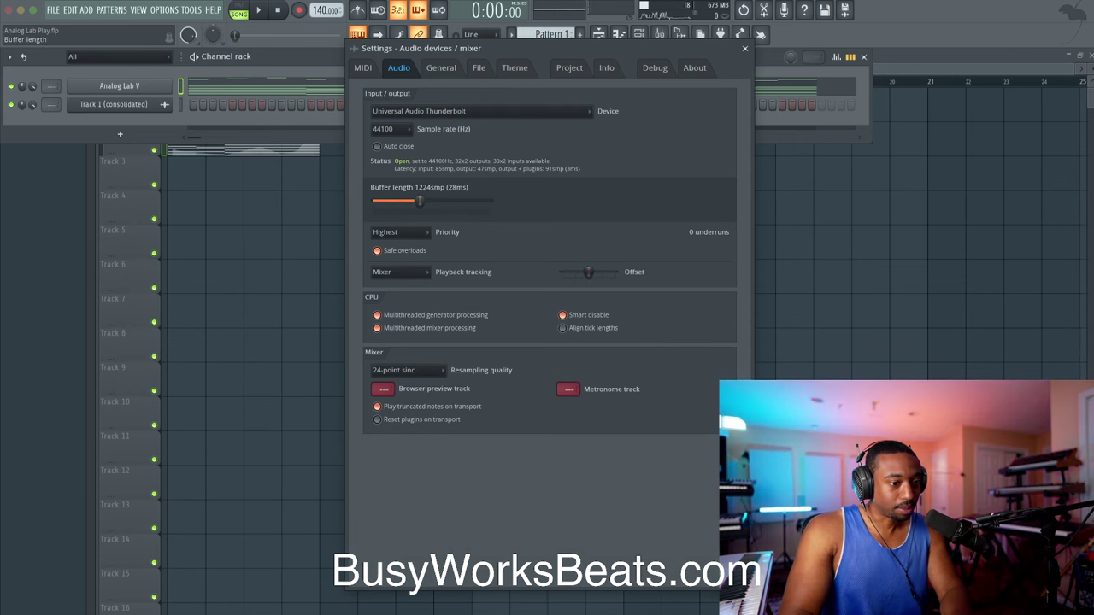
pyautogui.click(742, 49)
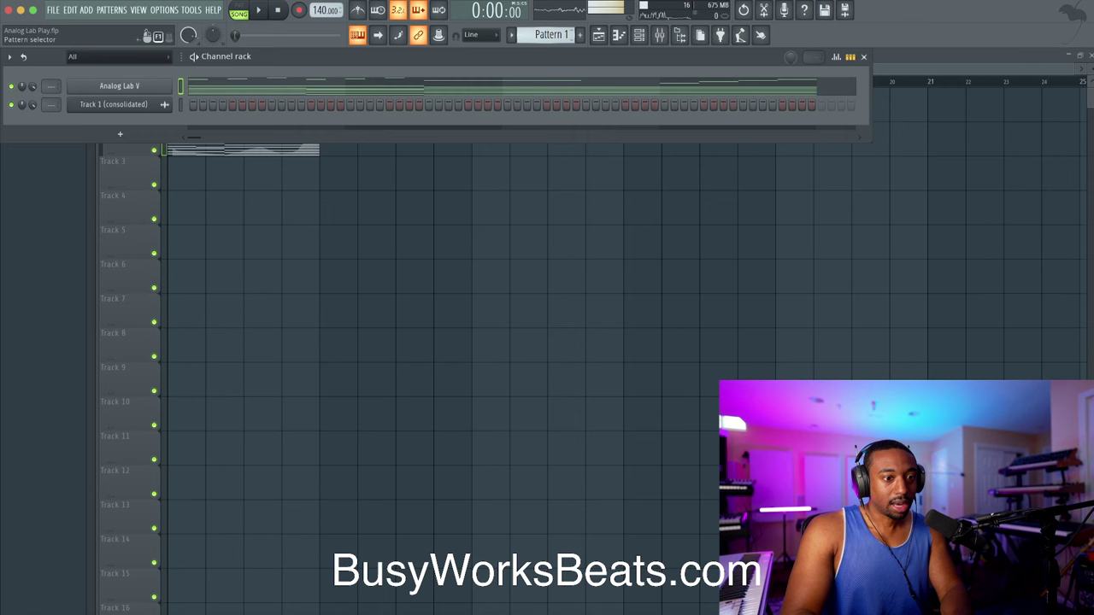
# Step Analog Lab V from Classic Jun Keys to Classic Lead and the next lead, auditioning the song.
pyautogui.scroll(-1, 551, 34)
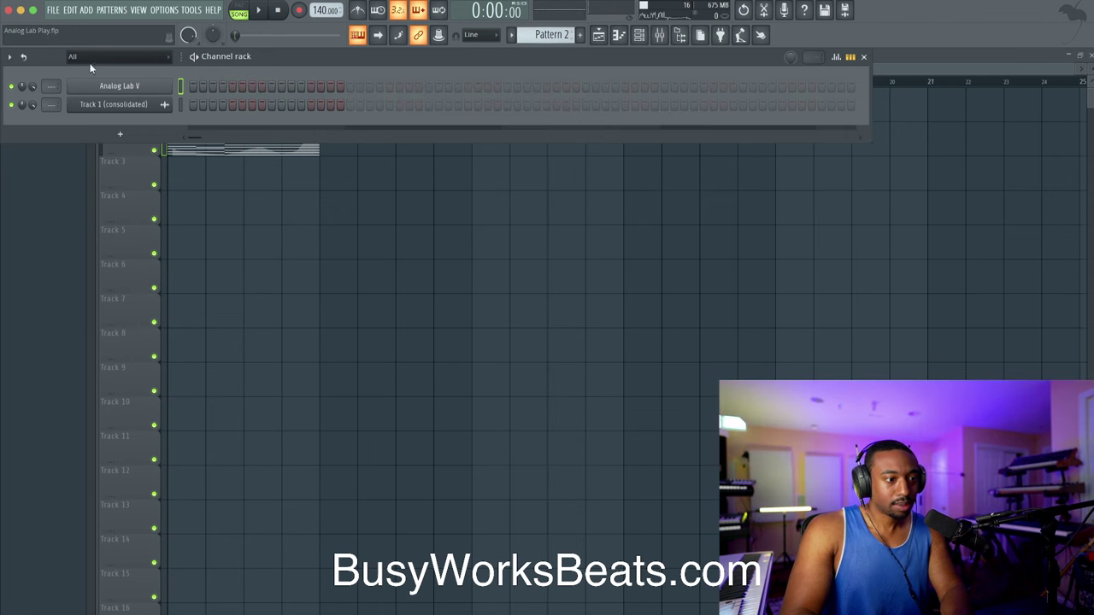
pyautogui.scroll(1, 568, 39)
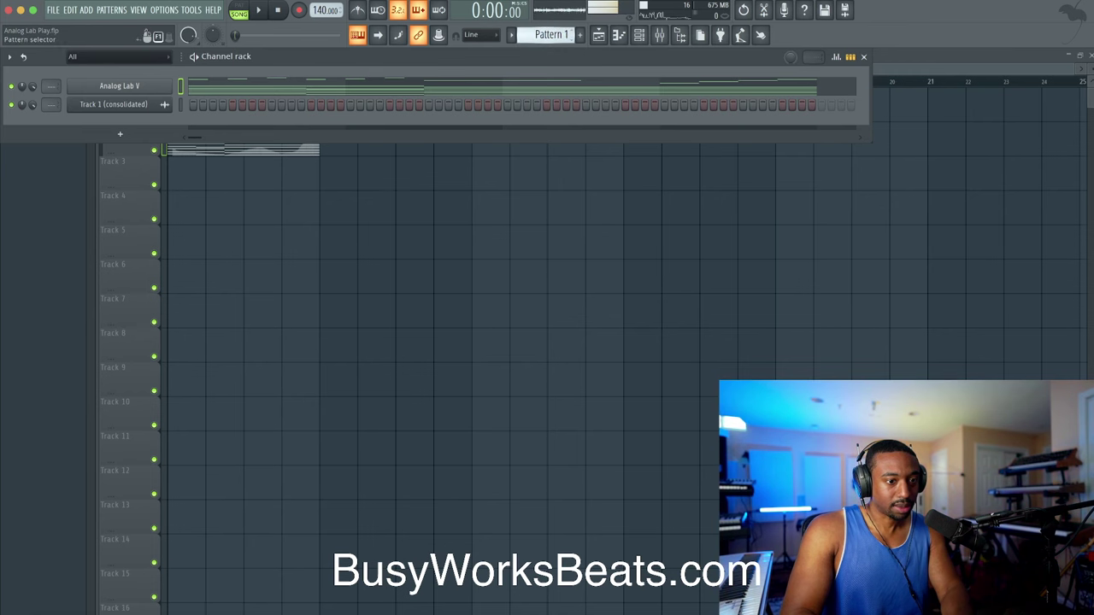
pyautogui.scroll(-1, 551, 34)
pyautogui.click(119, 85)
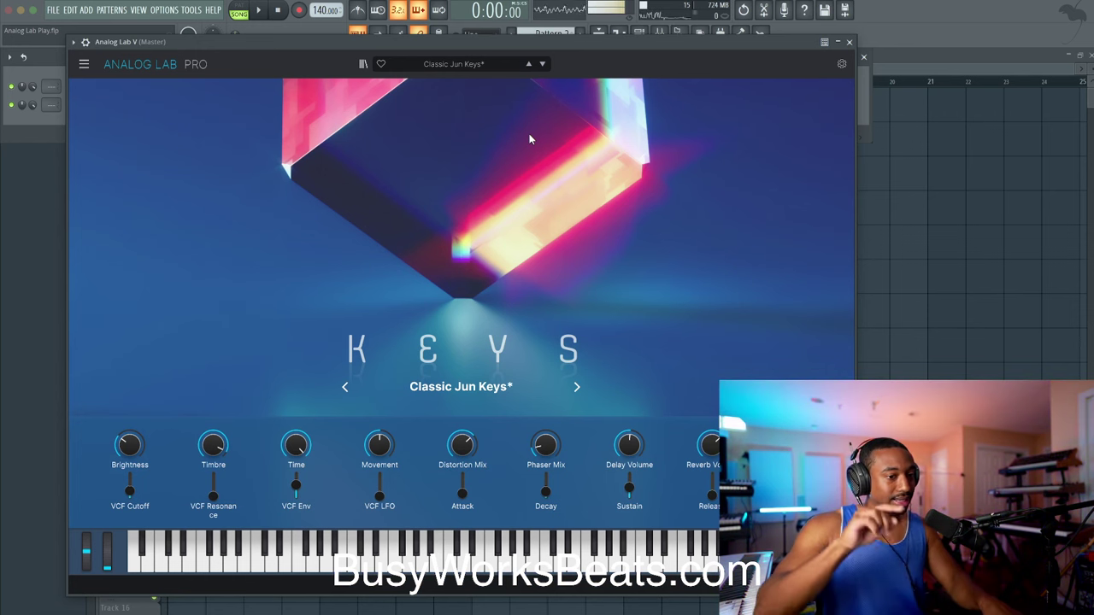
pyautogui.click(543, 65)
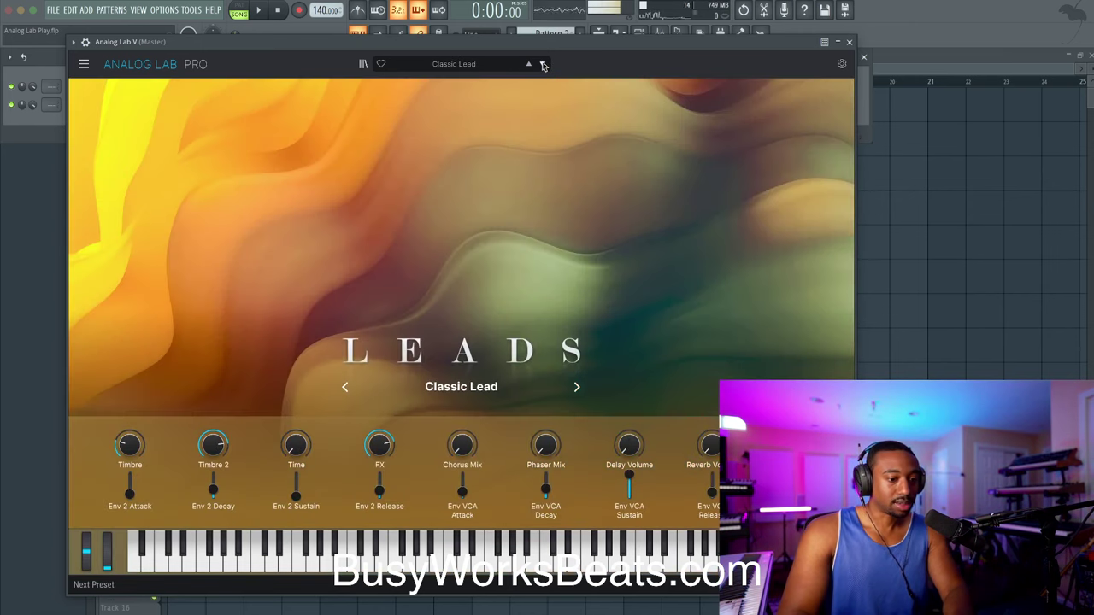
pyautogui.press('space')
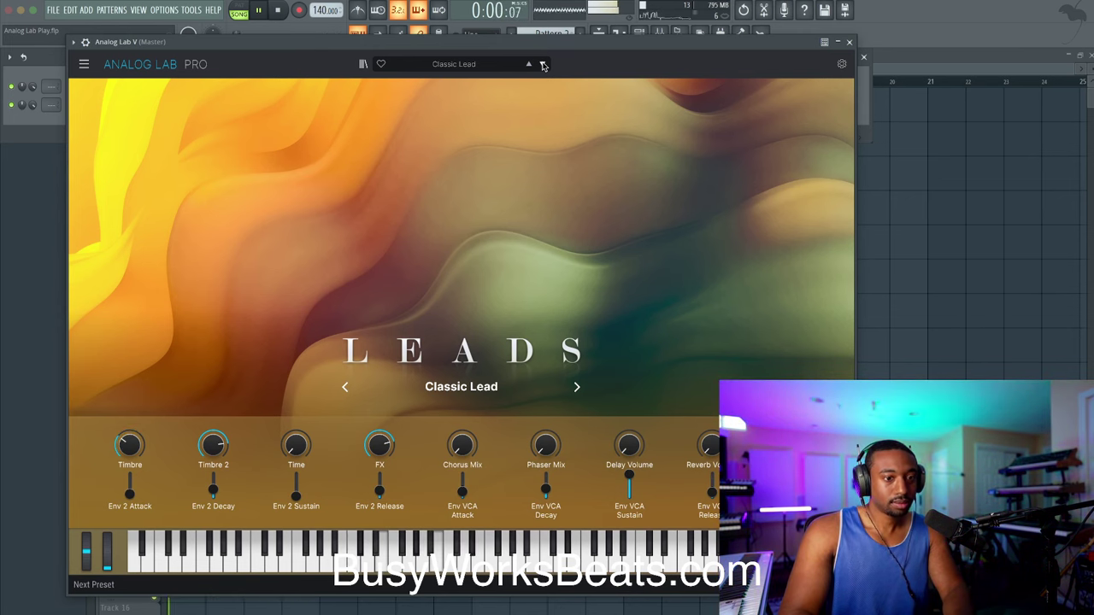
pyautogui.click(543, 65)
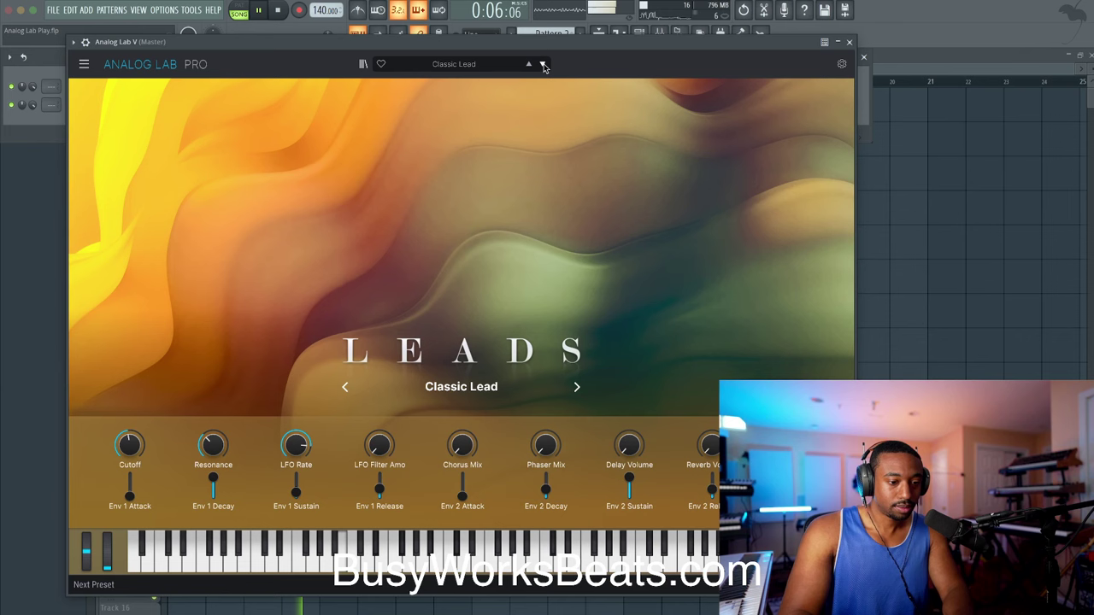
pyautogui.press('space')
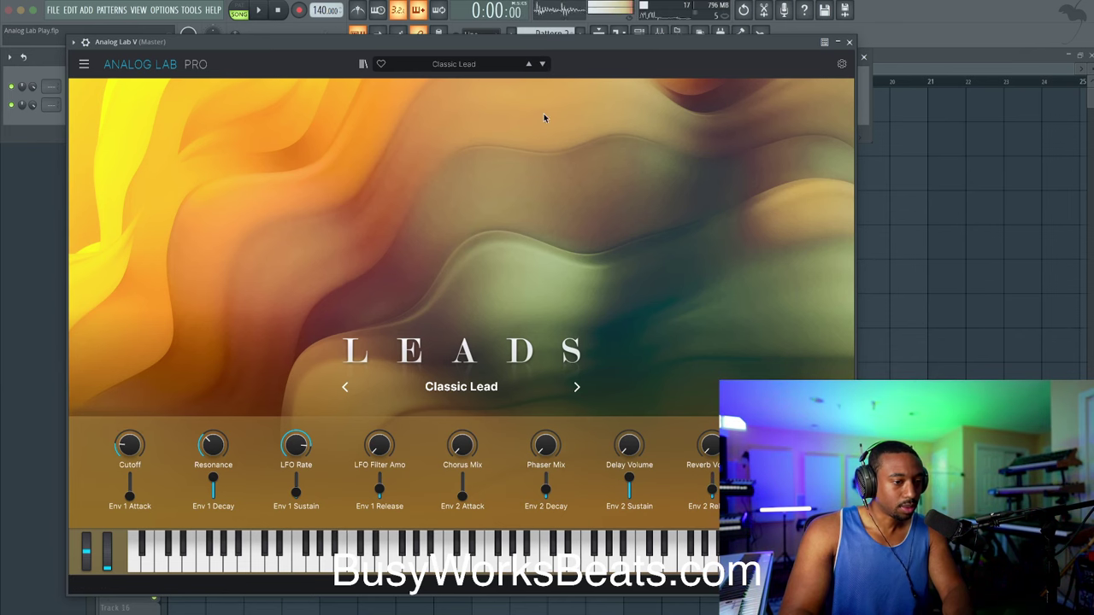
pyautogui.click(848, 42)
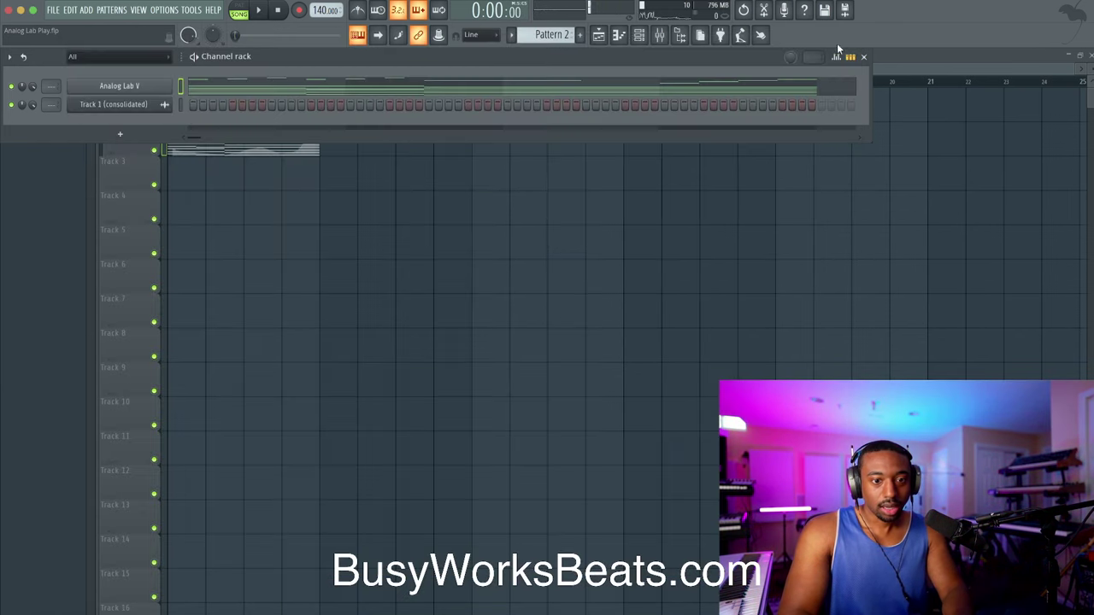
# Clone the Analog Lab V channel, then delete the Analog Lab V #2 clone.
pyautogui.rightClick(141, 86)
pyautogui.click(190, 204)
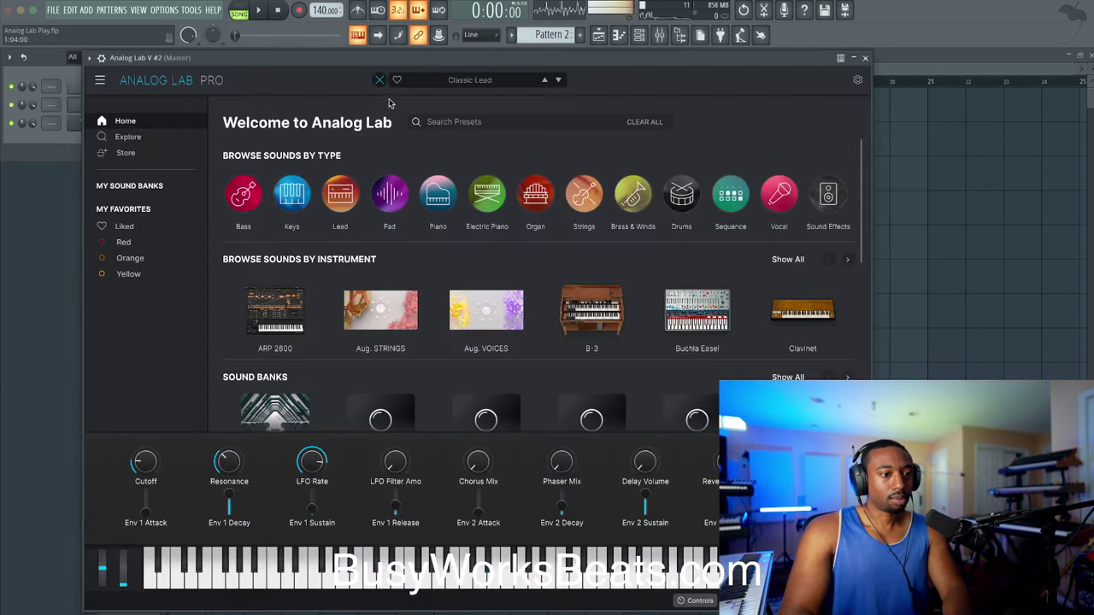
pyautogui.click(379, 80)
pyautogui.moveTo(387, 65); pyautogui.dragTo(405, 216)
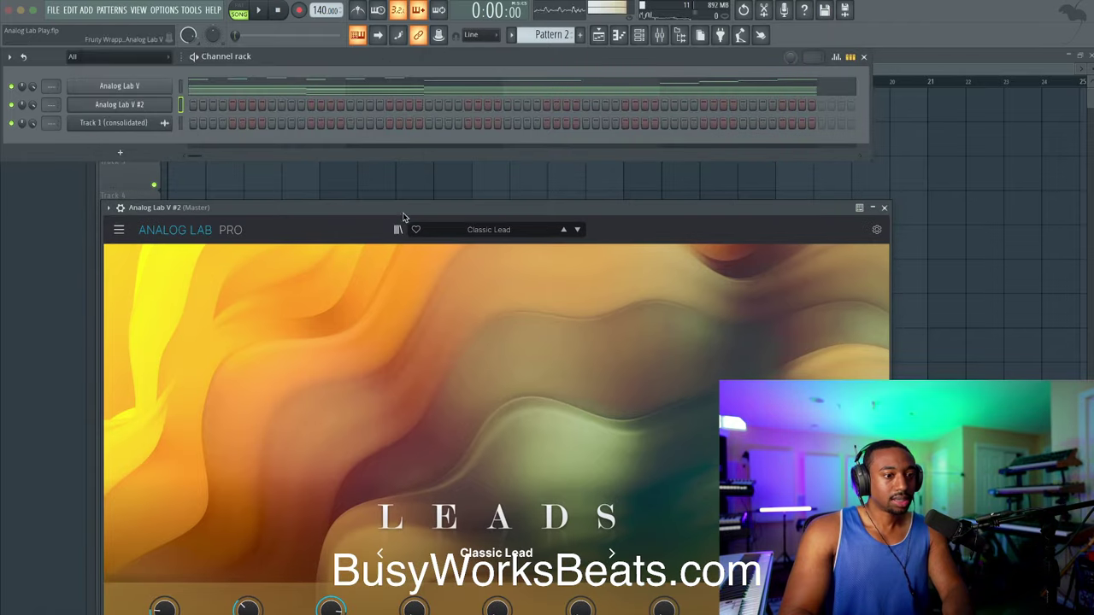
pyautogui.rightClick(173, 103)
pyautogui.click(221, 229)
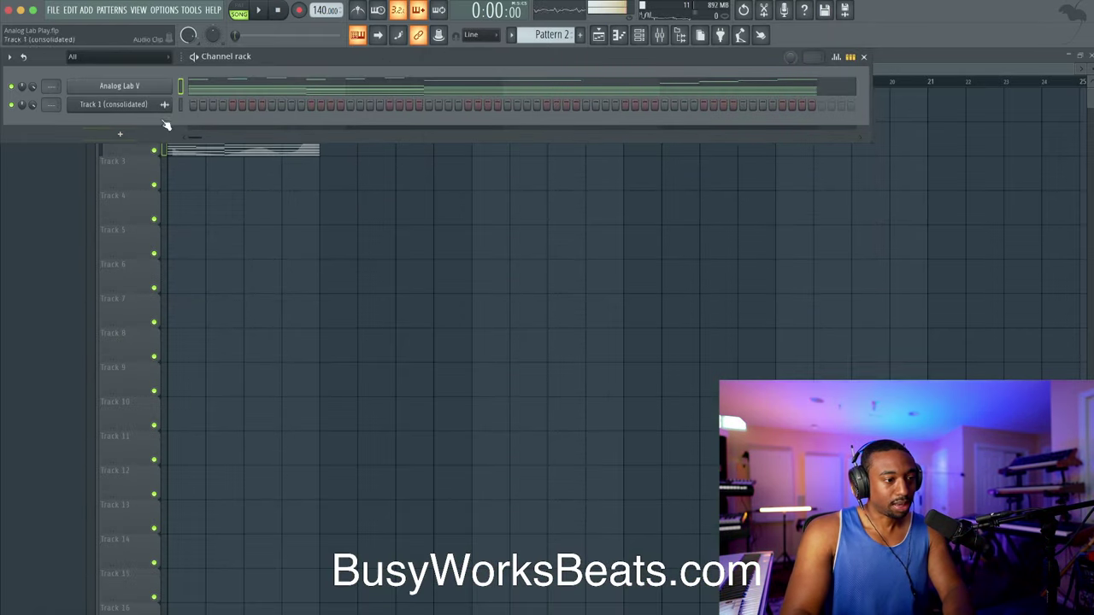
# Add a new Analog Lab V #2 instrument showing Classic Jun Keys.
pyautogui.click(146, 134)
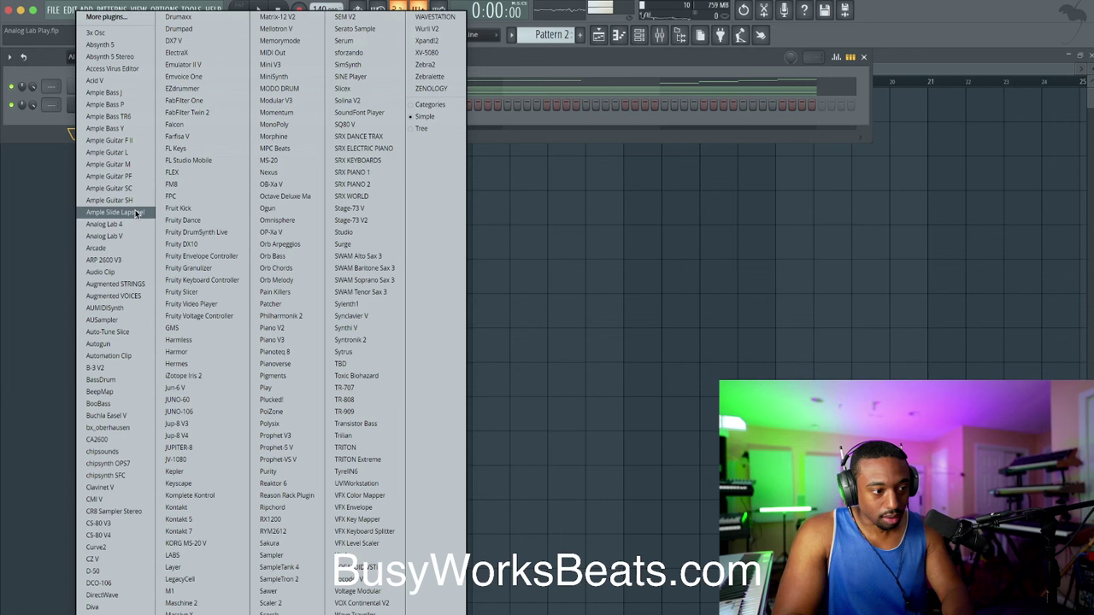
pyautogui.click(130, 237)
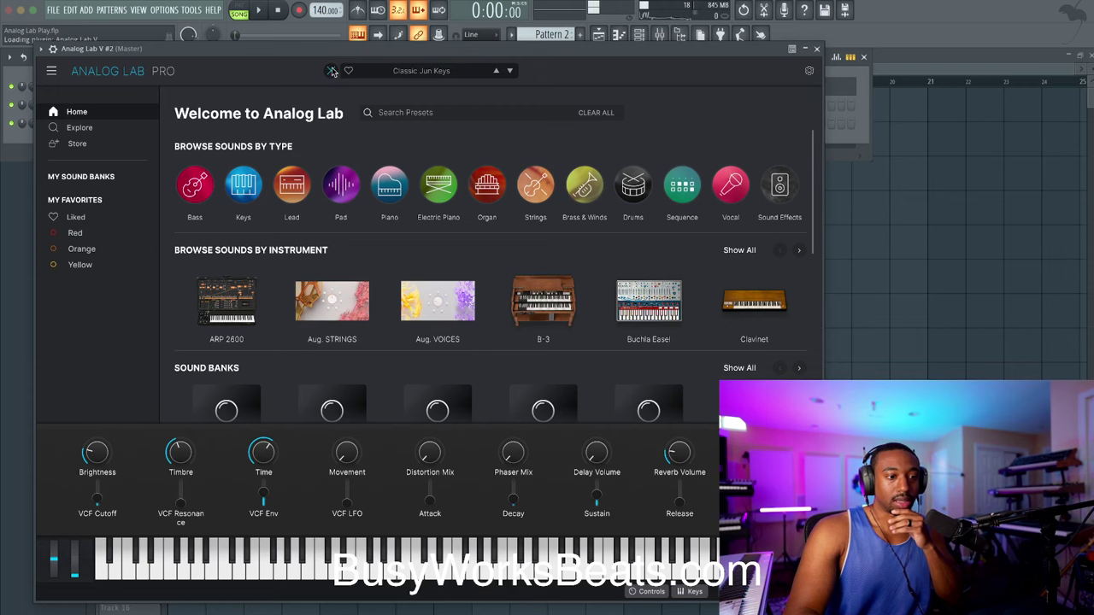
pyautogui.click(332, 70)
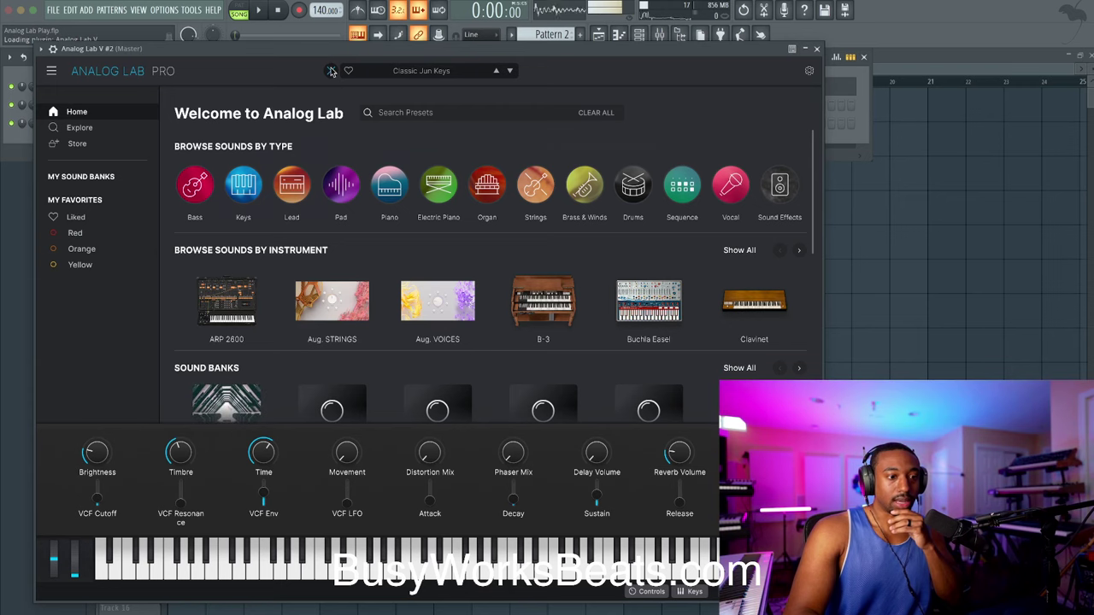
pyautogui.click(816, 49)
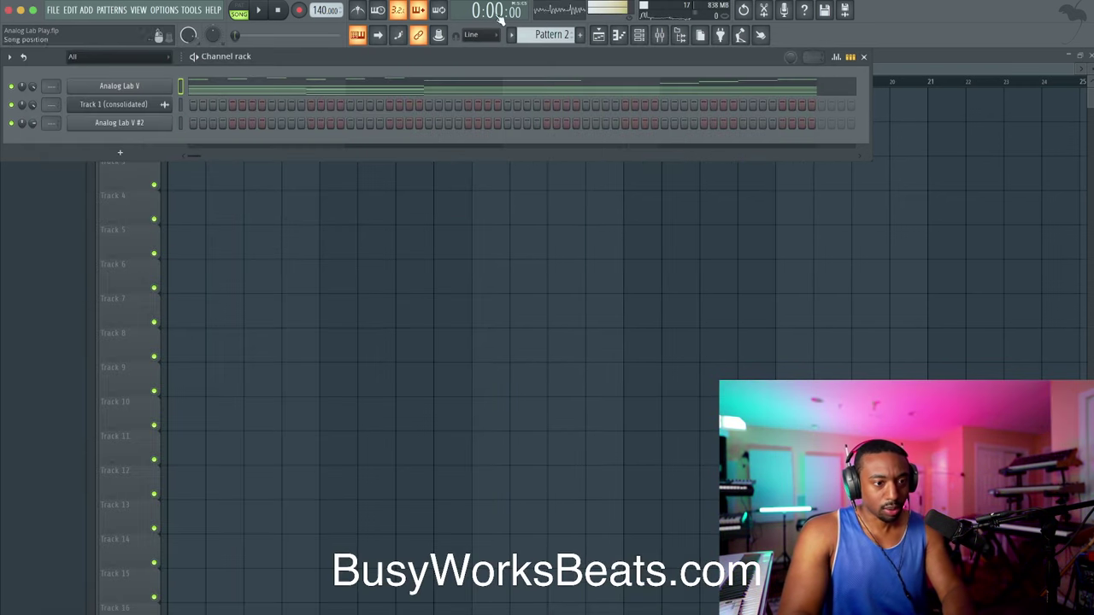
# Paste the melody notes into Analog Lab V #2 on a new Pattern 3 and play it.
pyautogui.press('F4')
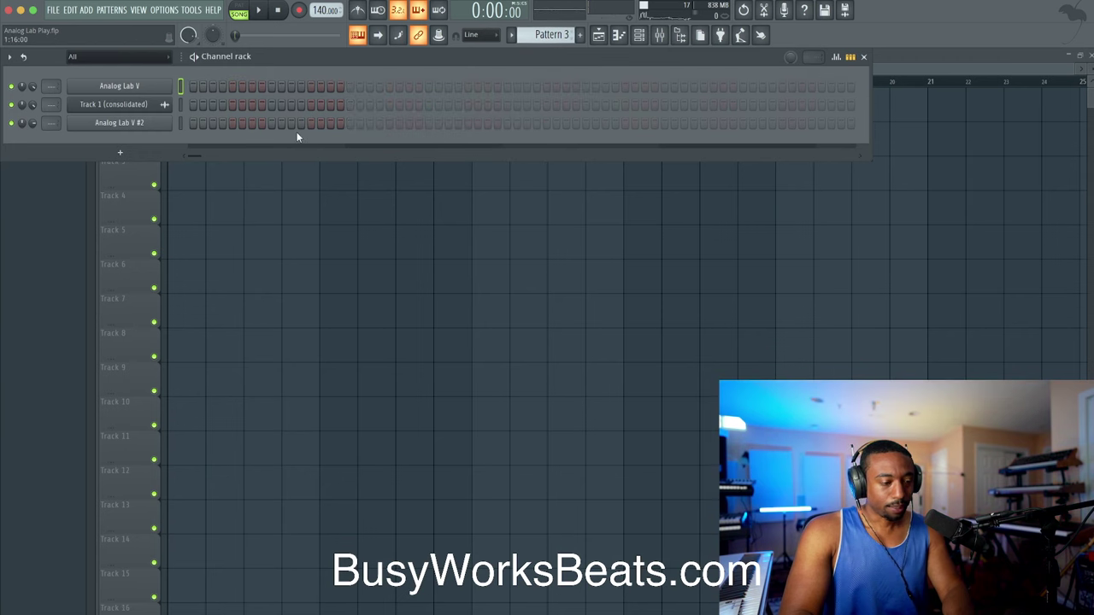
pyautogui.click(180, 123)
pyautogui.hotkey('ctrl', 'v')
pyautogui.click(146, 124)
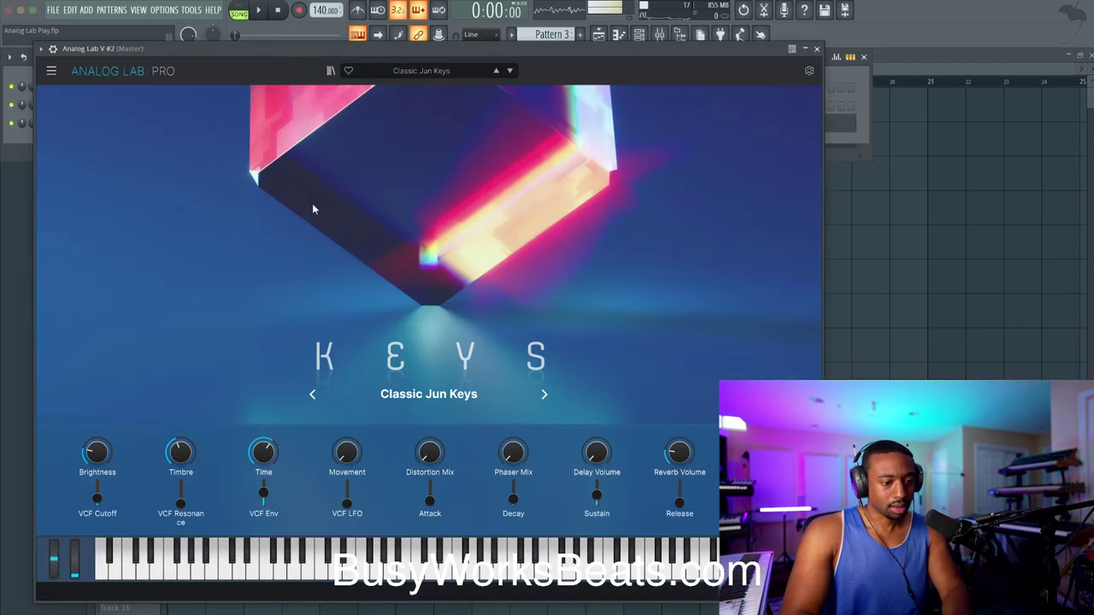
pyautogui.press('space')
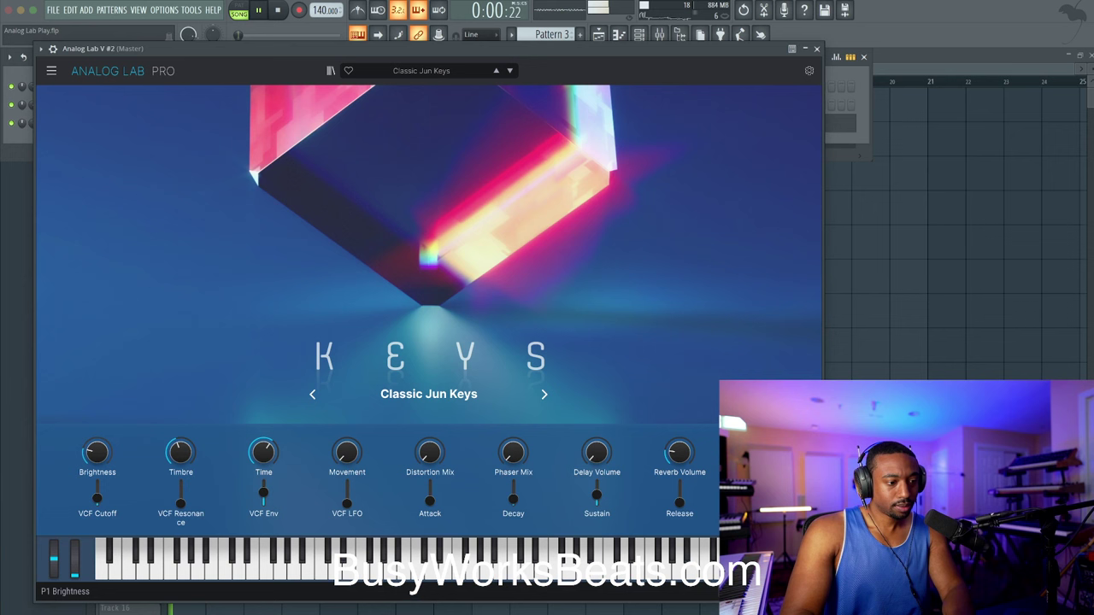
pyautogui.scroll(1, 97, 453)
pyautogui.press('space')
pyautogui.press('space')
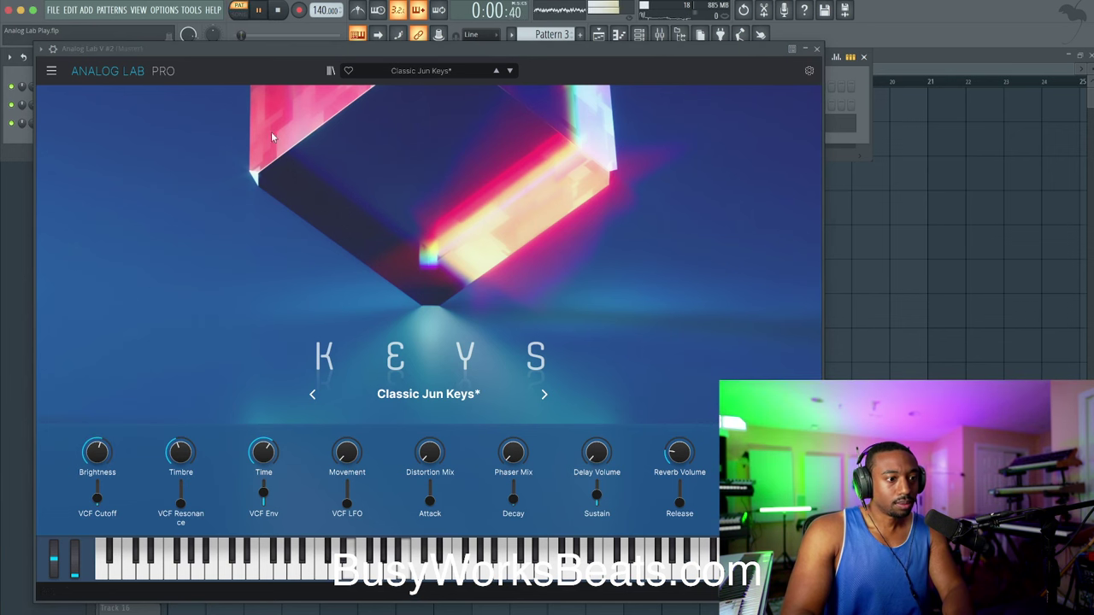
# Step Analog Lab V #2 through Classic Lead, Classic Mini and Classic Oct Solo to Classic Pad.
pyautogui.click(510, 72)
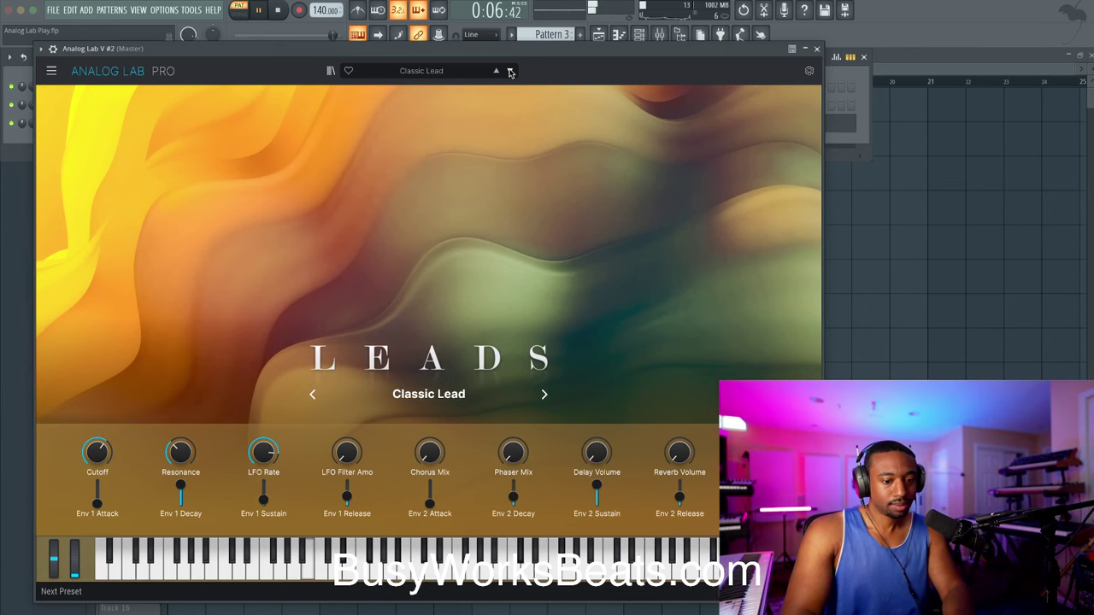
pyautogui.click(510, 71)
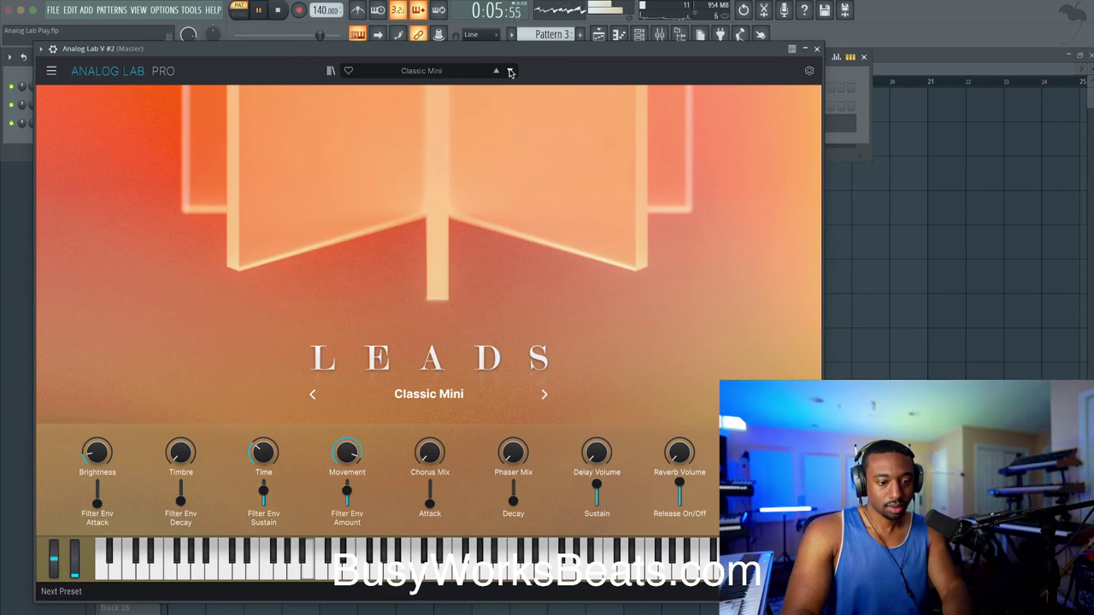
pyautogui.press('space')
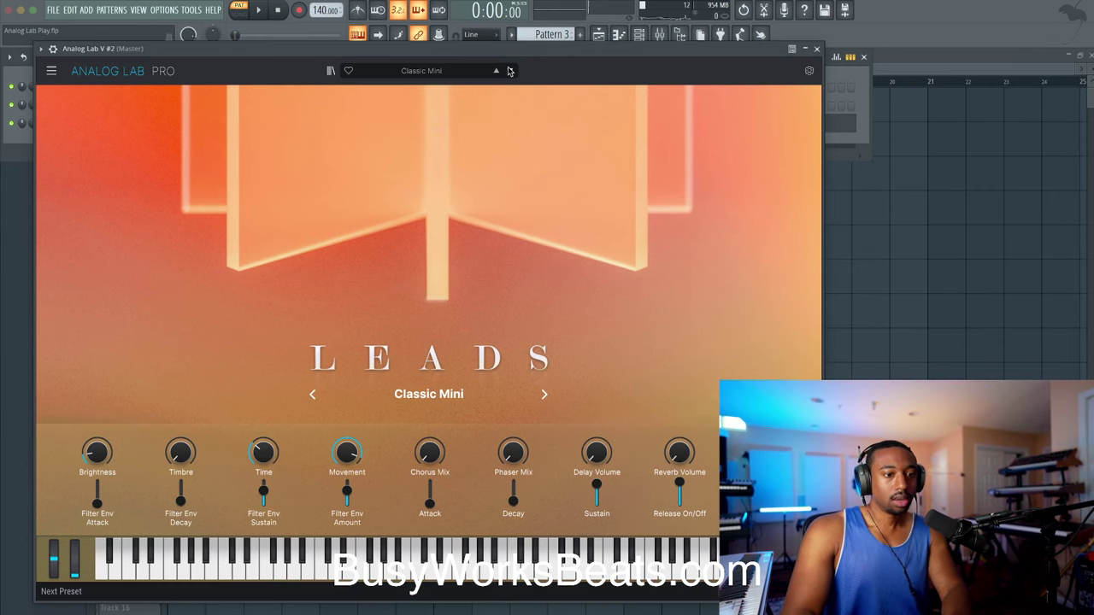
pyautogui.click(509, 71)
pyautogui.press('space')
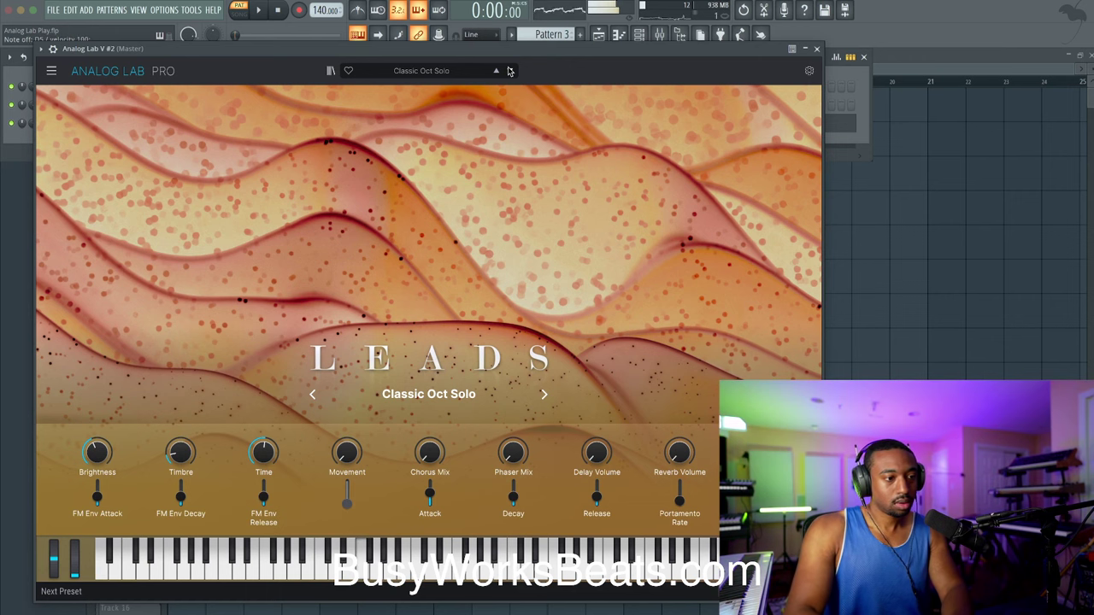
pyautogui.click(508, 70)
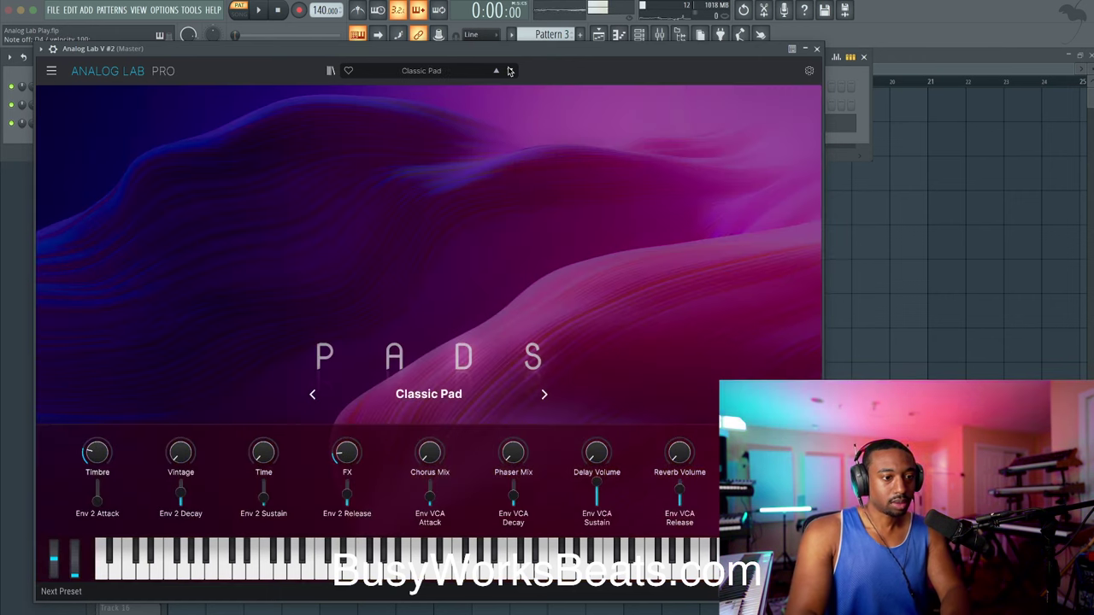
pyautogui.press('space')
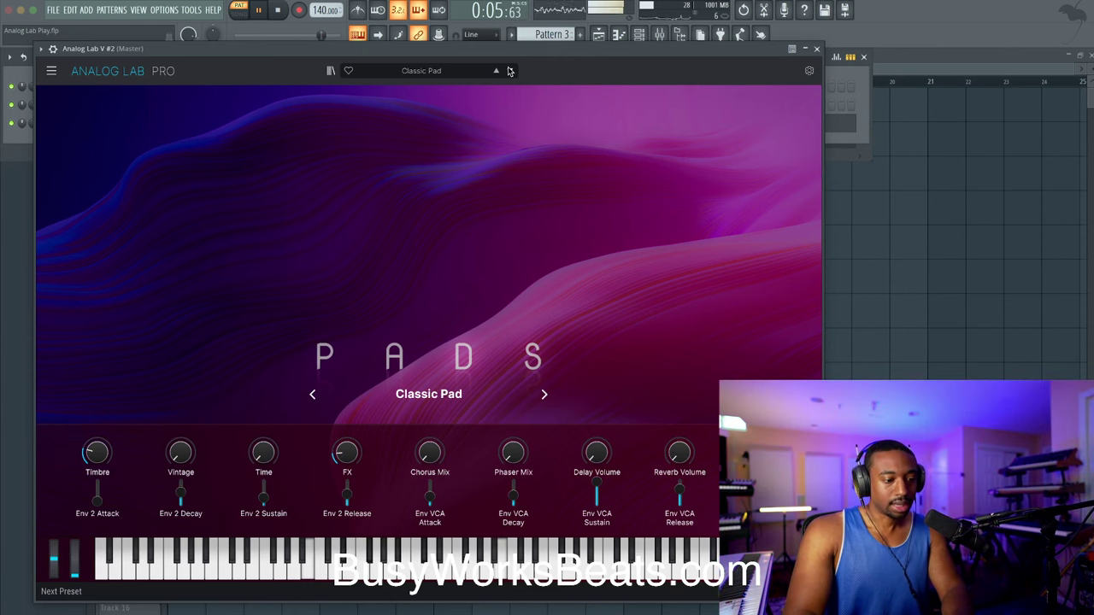
# Raise Vintage on Classic Pad, then adjust Classic Road's Movement, Phaser Mix and Reverb Volume.
pyautogui.moveTo(178, 462); pyautogui.dragTo(178, 462)
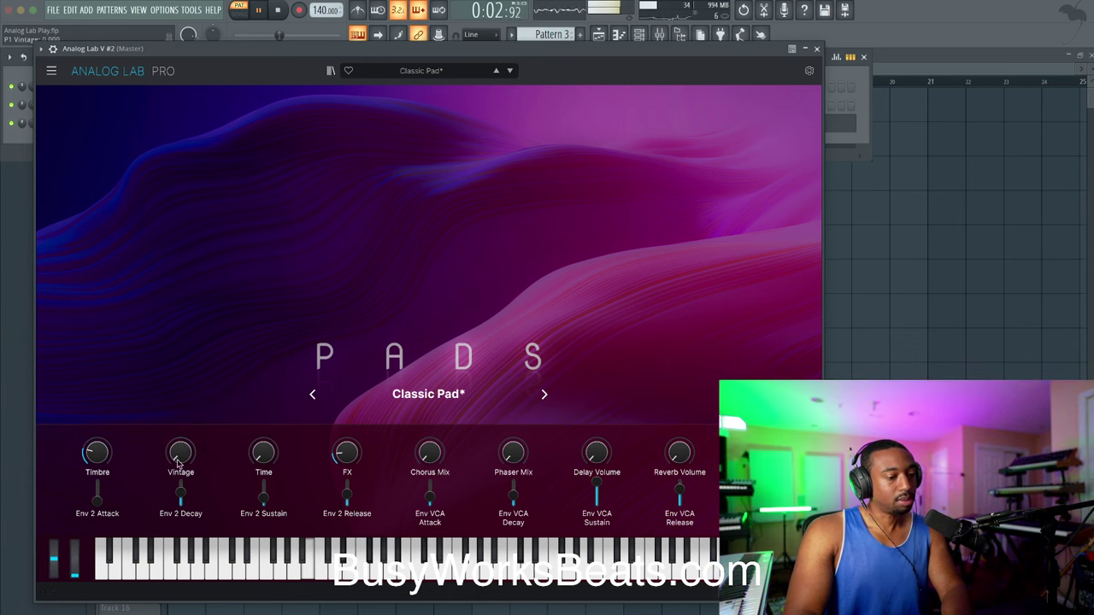
pyautogui.click(509, 71)
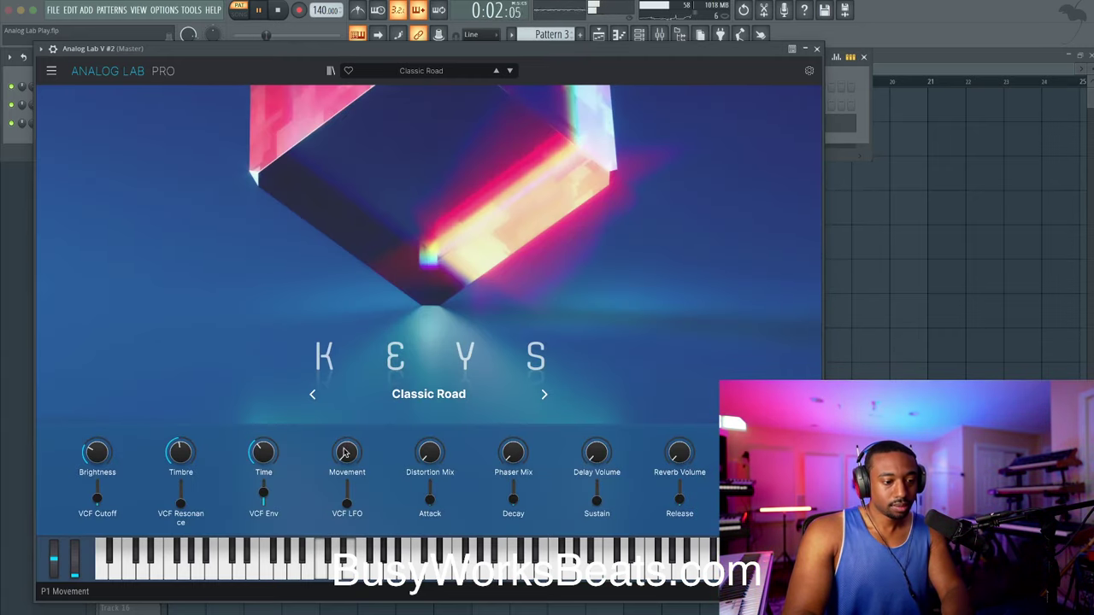
pyautogui.moveTo(347, 452); pyautogui.dragTo(346, 449)
pyautogui.press('space')
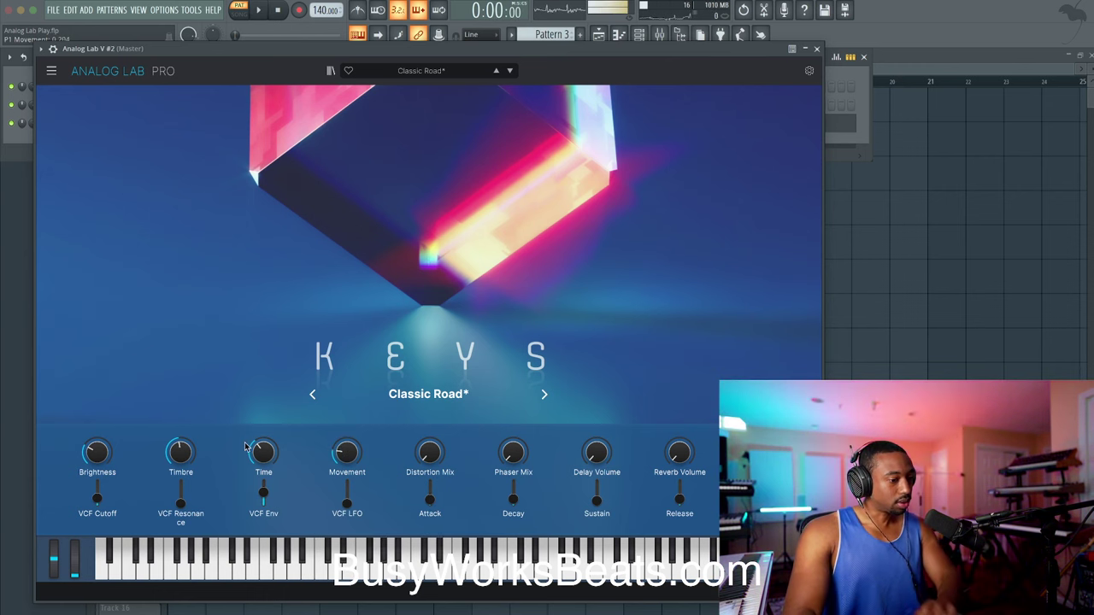
pyautogui.press('space')
pyautogui.moveTo(513, 453); pyautogui.dragTo(517, 454)
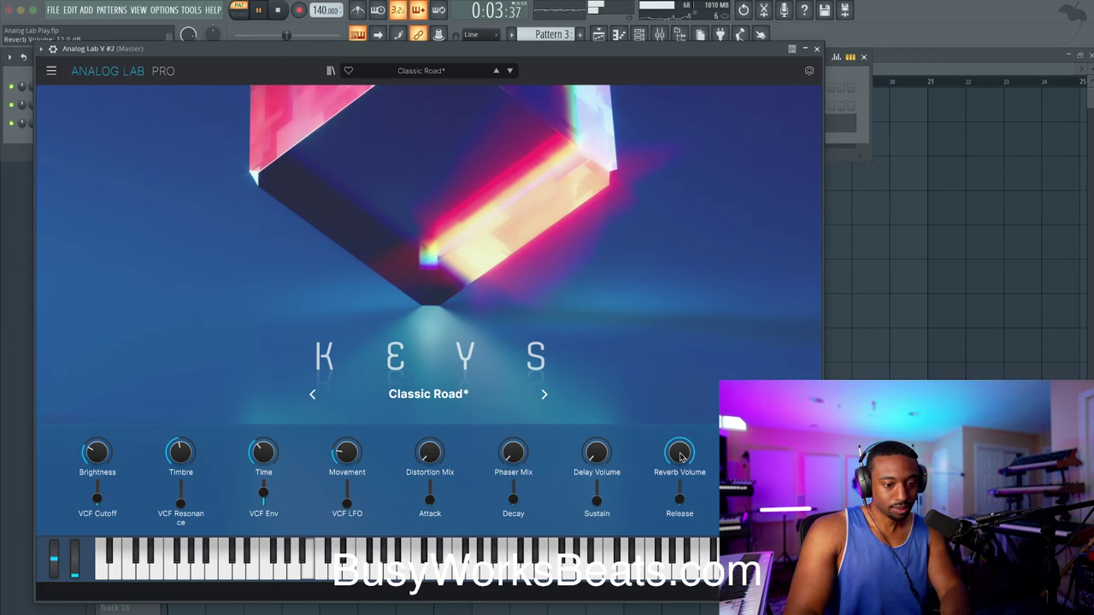
pyautogui.moveTo(680, 453); pyautogui.dragTo(680, 493)
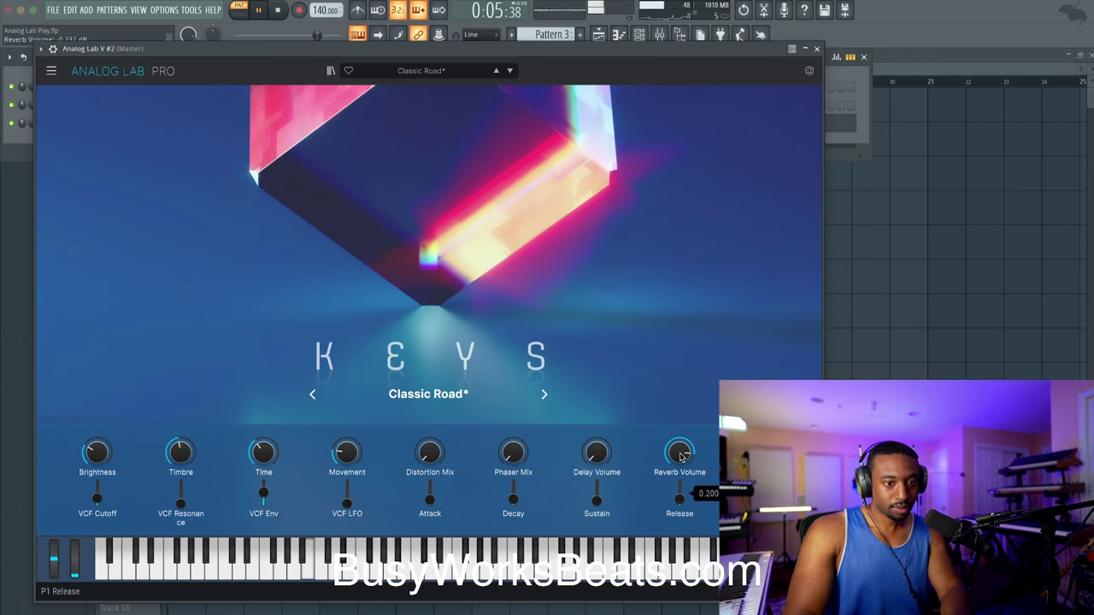
# Audition Classic Rolling 80s Bass, then advance to and play Classic Saw Lead.
pyautogui.click(509, 70)
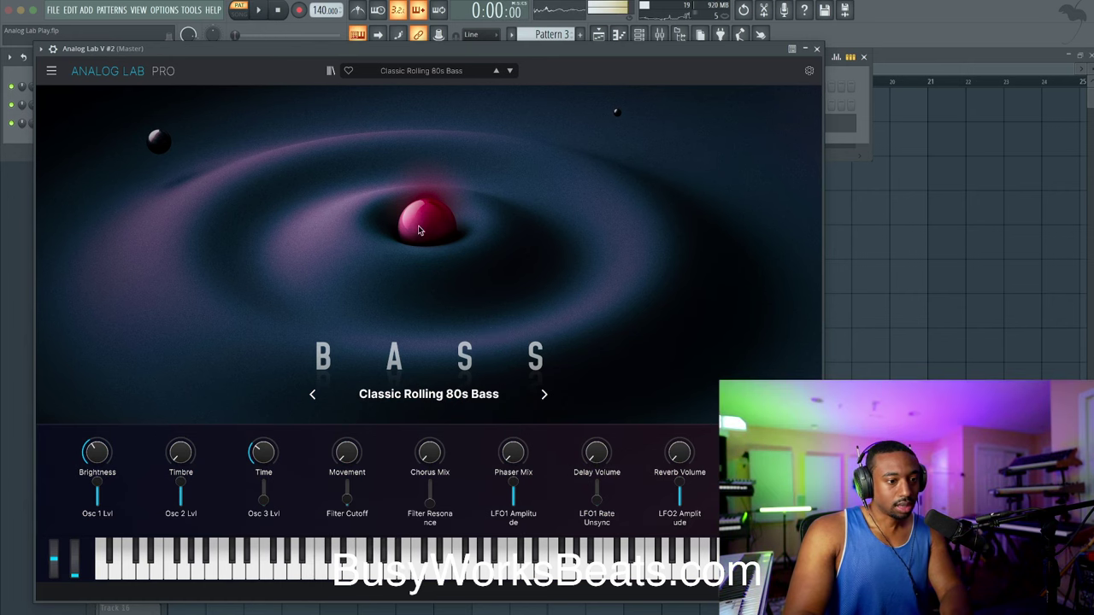
pyautogui.press('space')
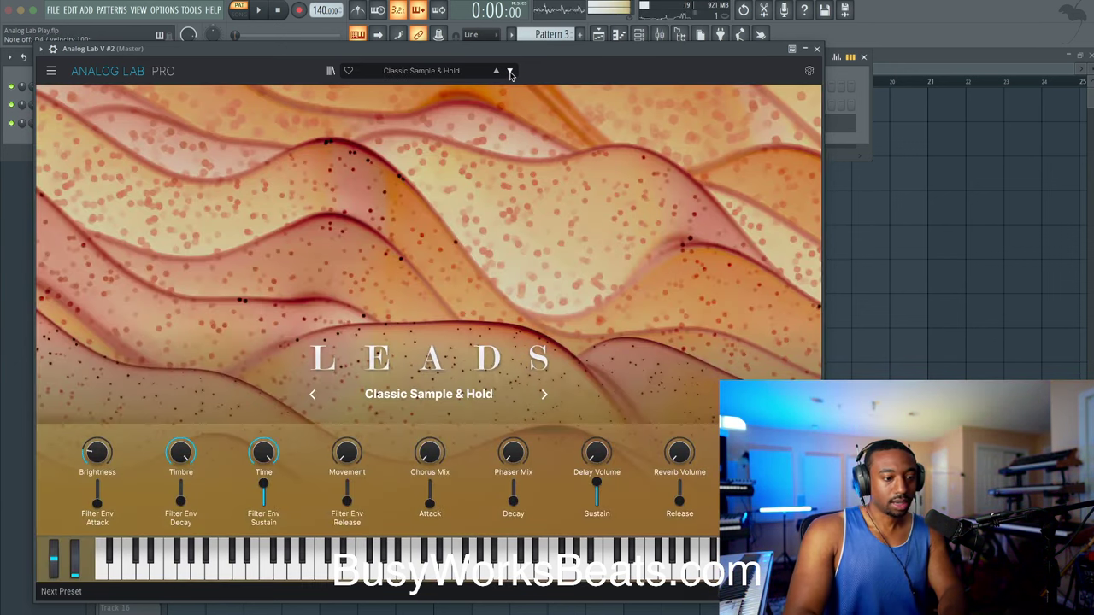
pyautogui.click(509, 72)
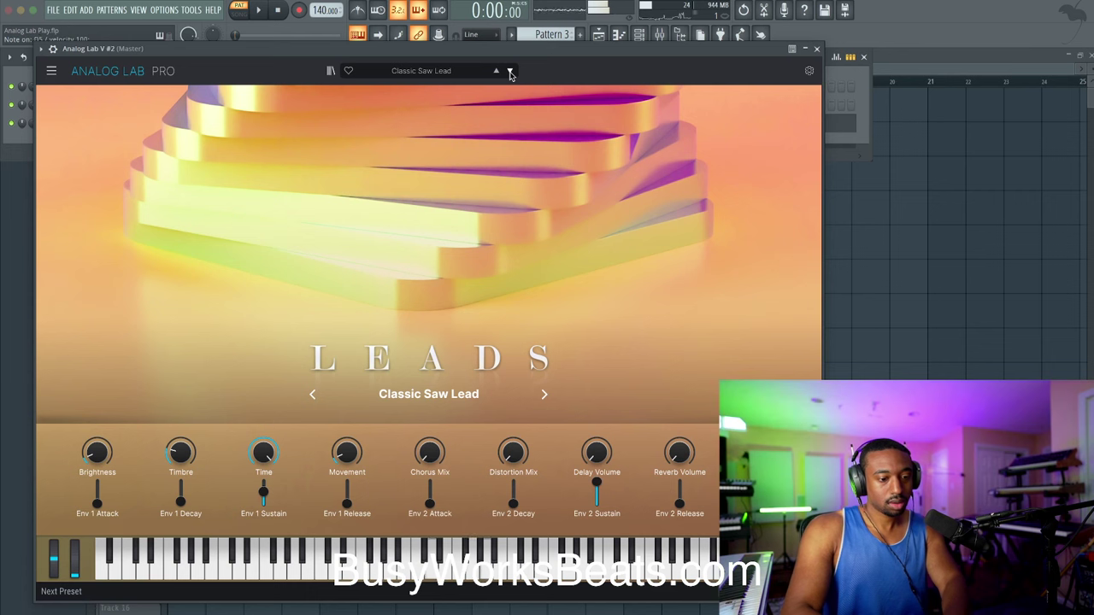
pyautogui.press('space')
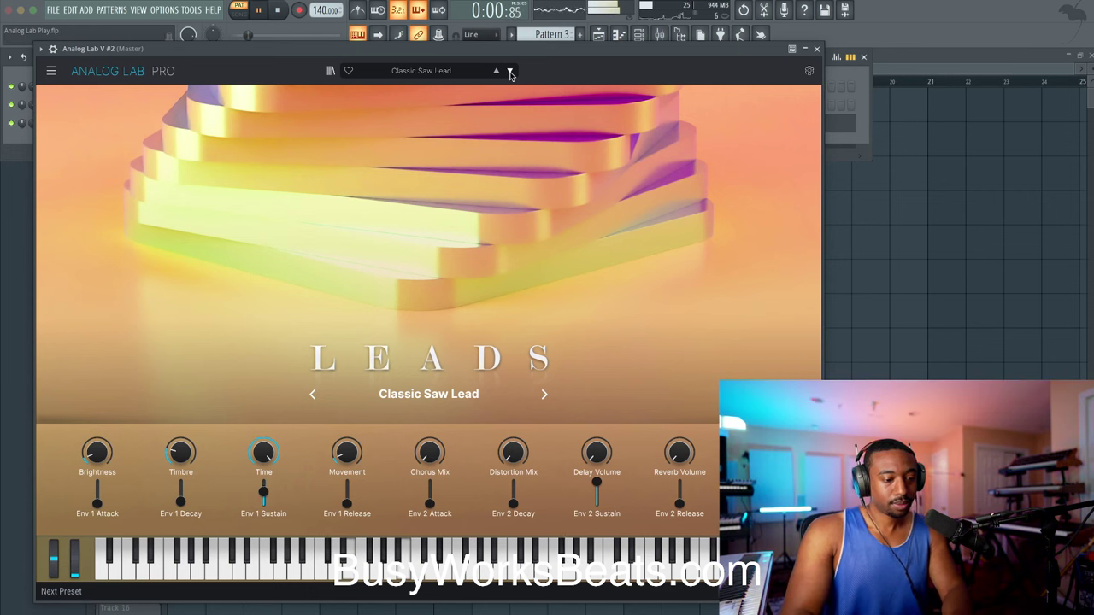
# Close the plugin, open Analog Lab V #2's piano roll, and reopen the instrument from the channel rack.
pyautogui.click(816, 49)
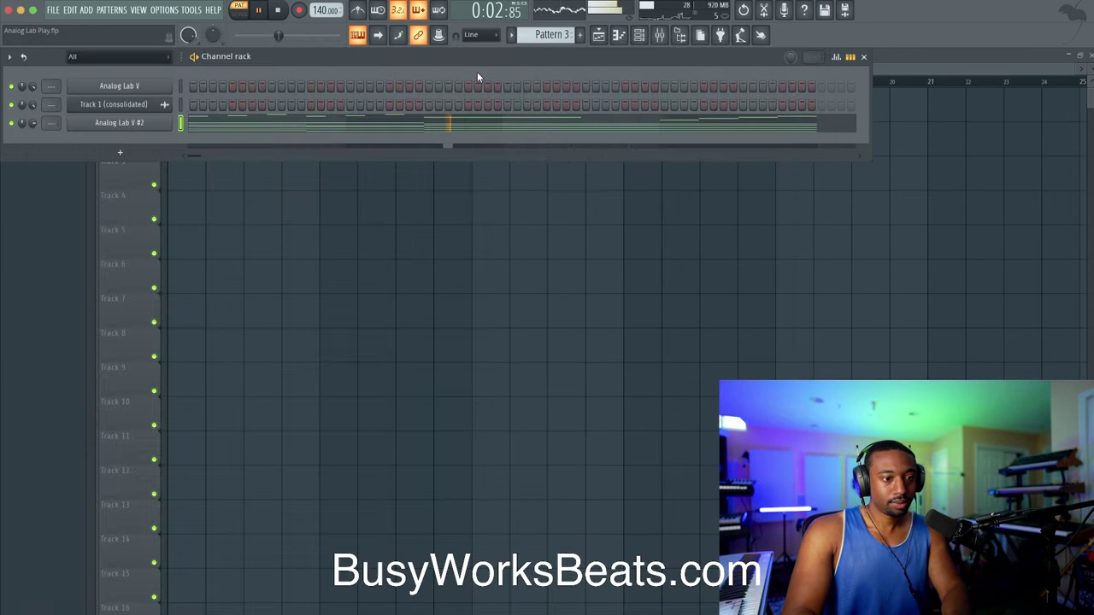
pyautogui.click(476, 125)
pyautogui.scroll(1, 513, 111)
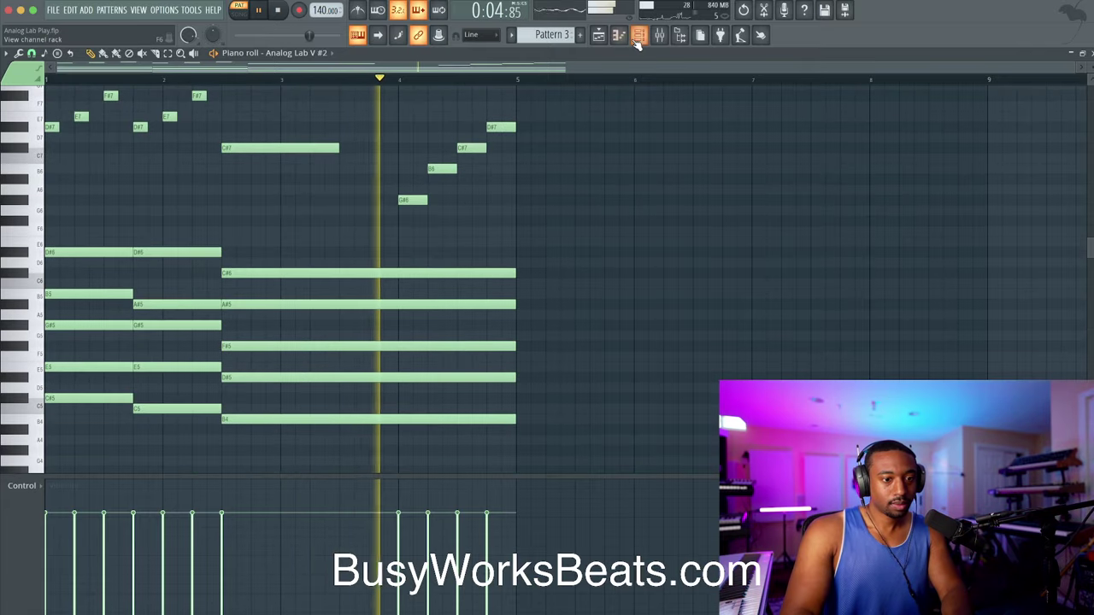
pyautogui.click(638, 34)
pyautogui.click(161, 124)
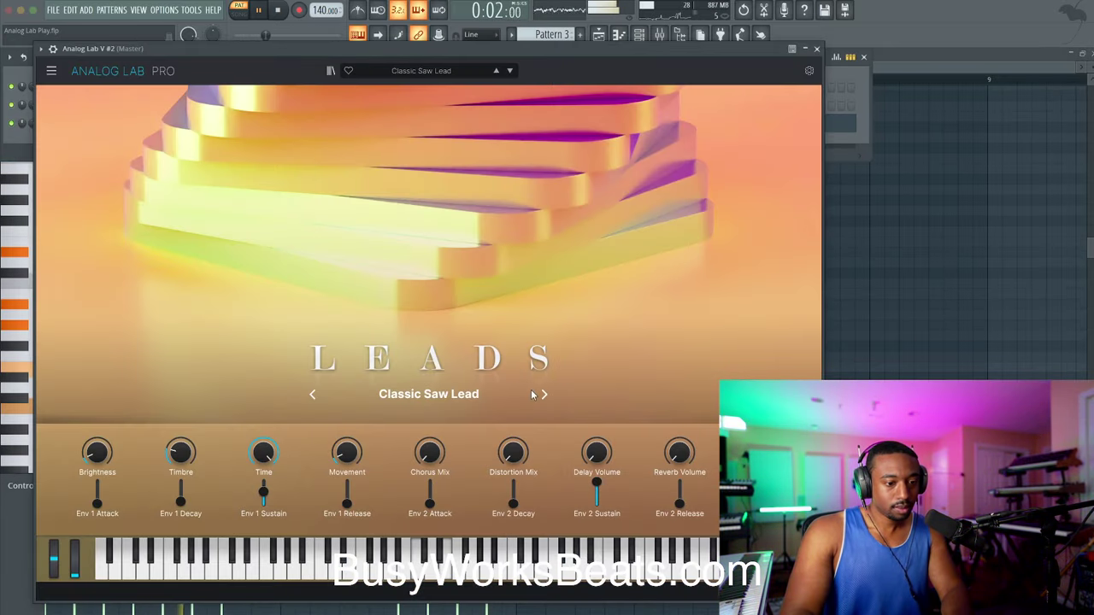
# Audition Classic Saw Pad and Classic Sine Lead, ending on the Classic Sound organ preset.
pyautogui.click(509, 71)
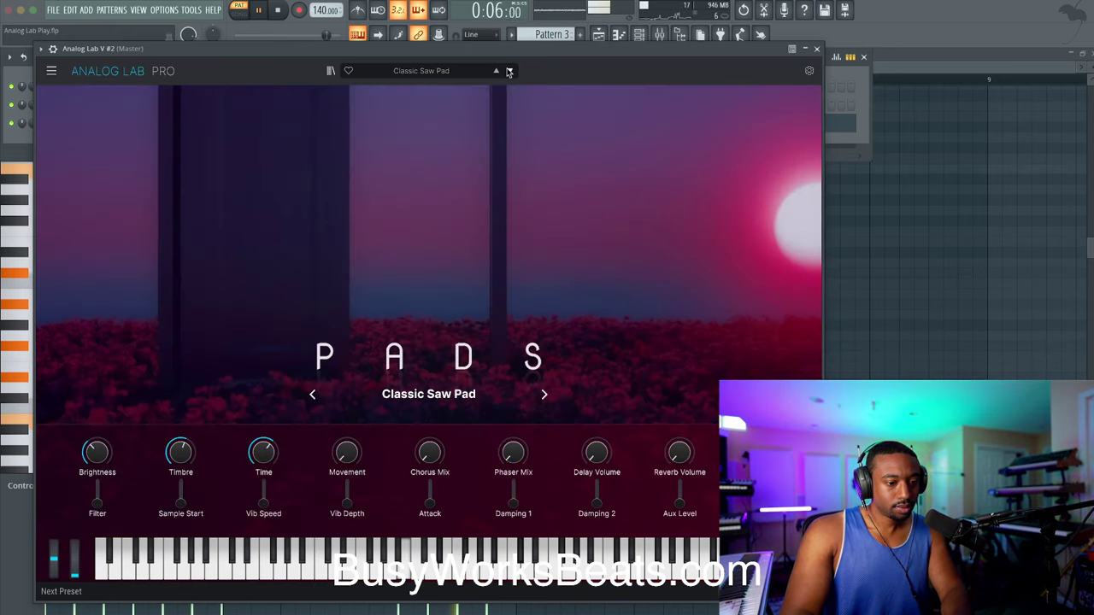
pyautogui.press('space')
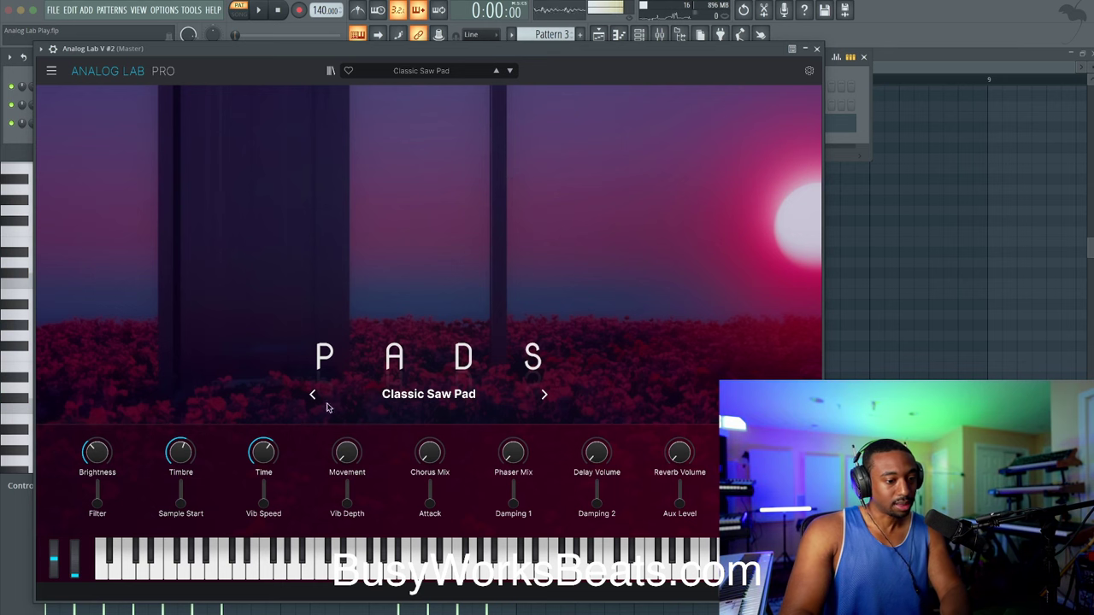
pyautogui.press('space')
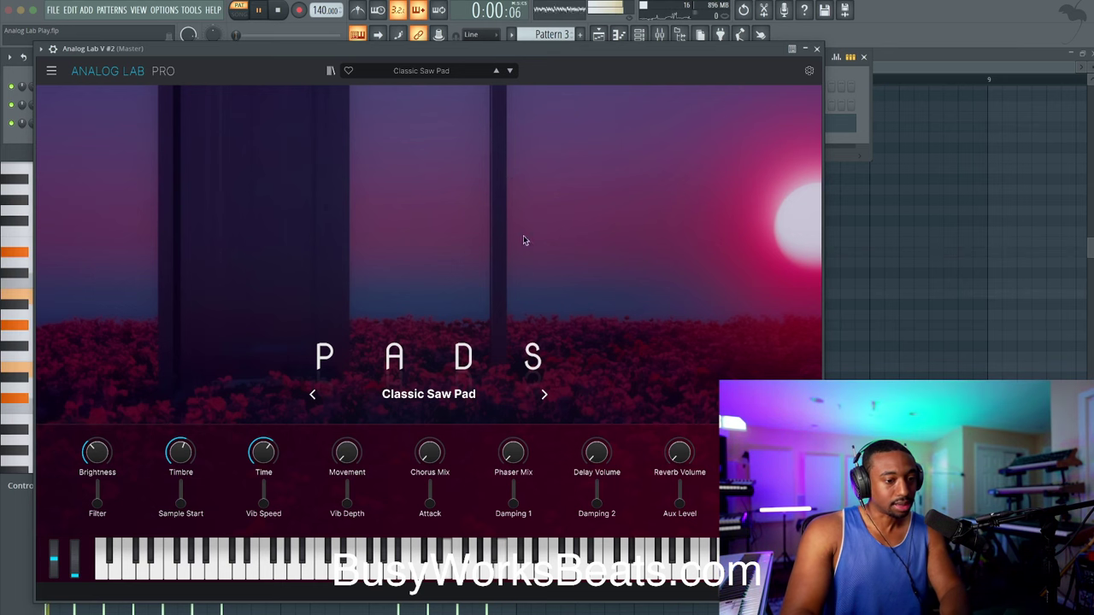
pyautogui.press('space')
pyautogui.click(509, 71)
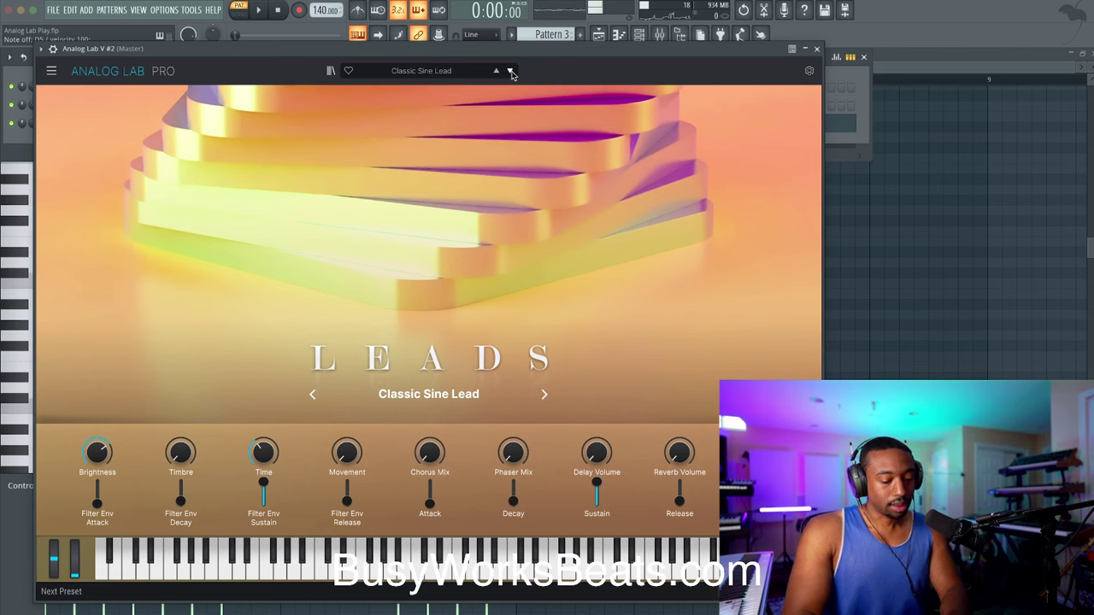
pyautogui.click(510, 71)
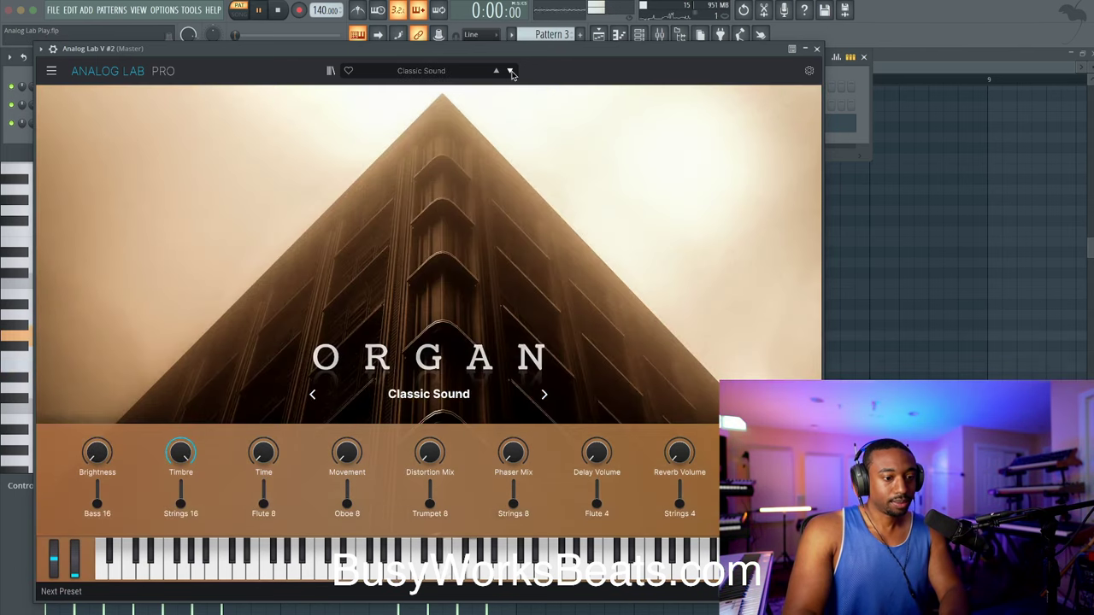
# Set the organ's brightness to 0.604 and movement to 0.492, then audition Classic Square and Classic Stings.
pyautogui.press('space')
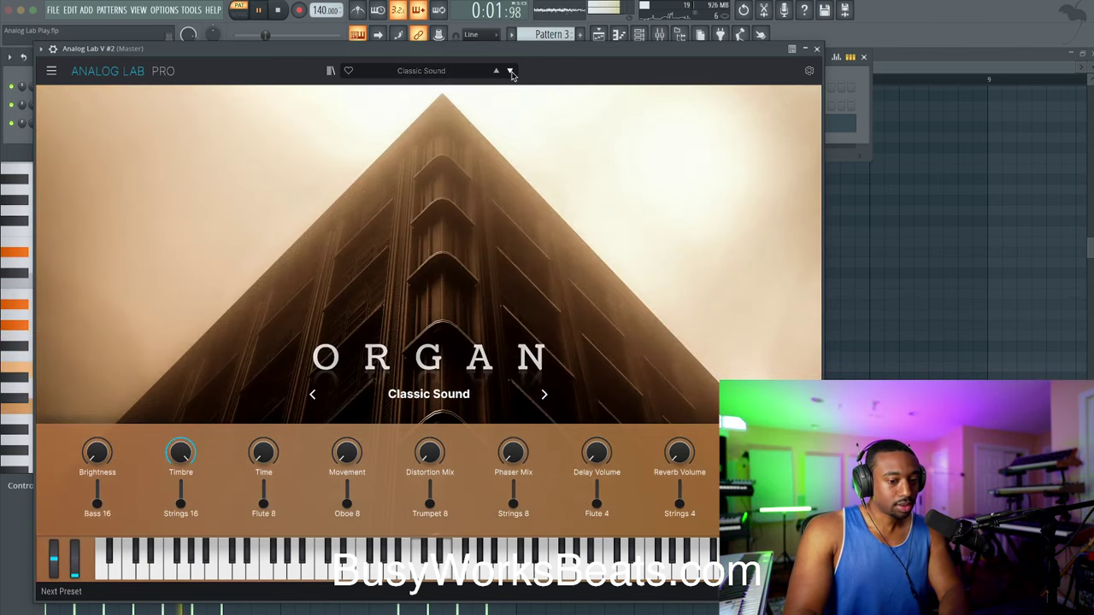
pyautogui.moveTo(96, 453); pyautogui.dragTo(96, 446)
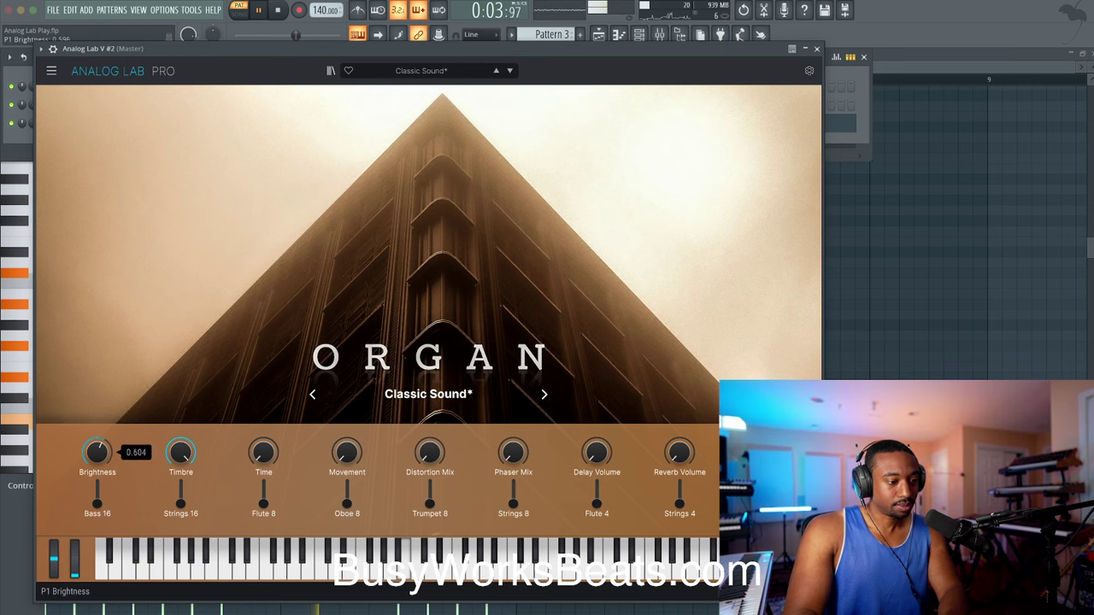
pyautogui.moveTo(346, 453); pyautogui.dragTo(346, 457)
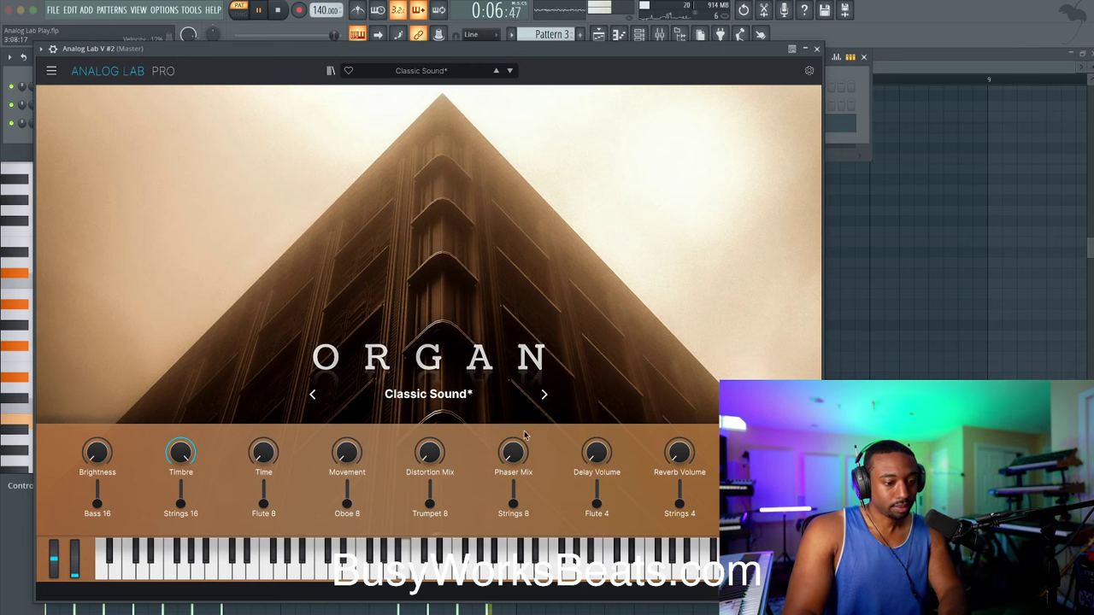
pyautogui.click(510, 72)
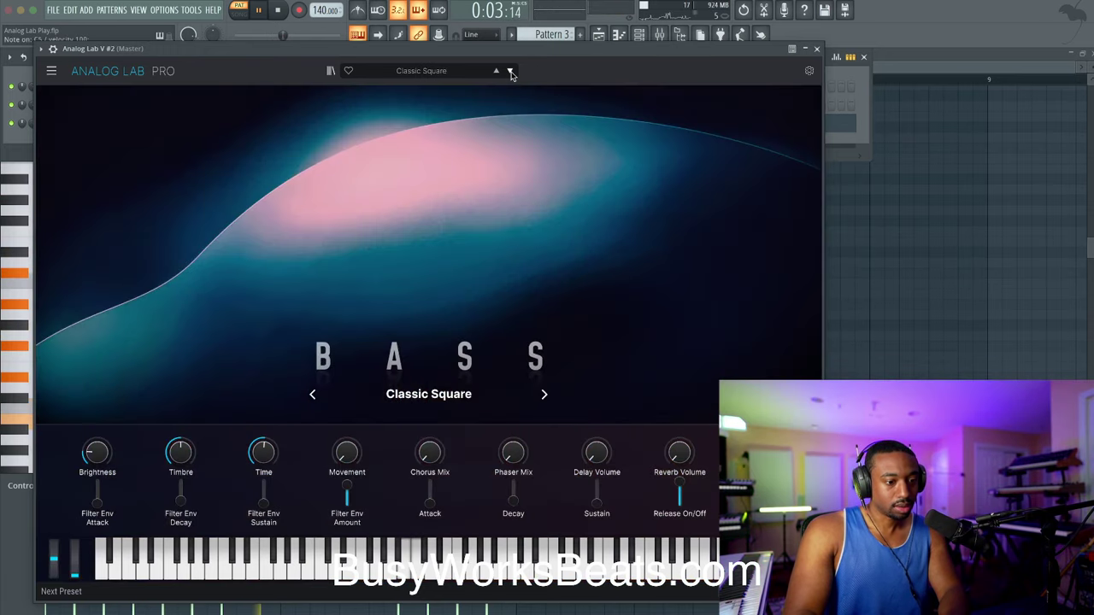
pyautogui.press('space')
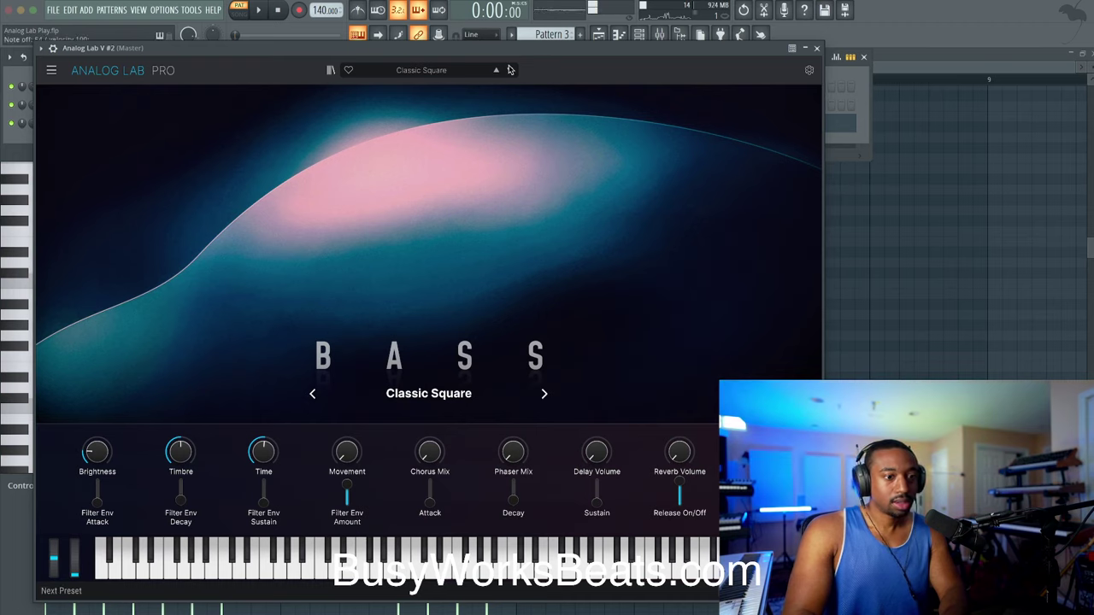
pyautogui.click(510, 70)
pyautogui.press('space')
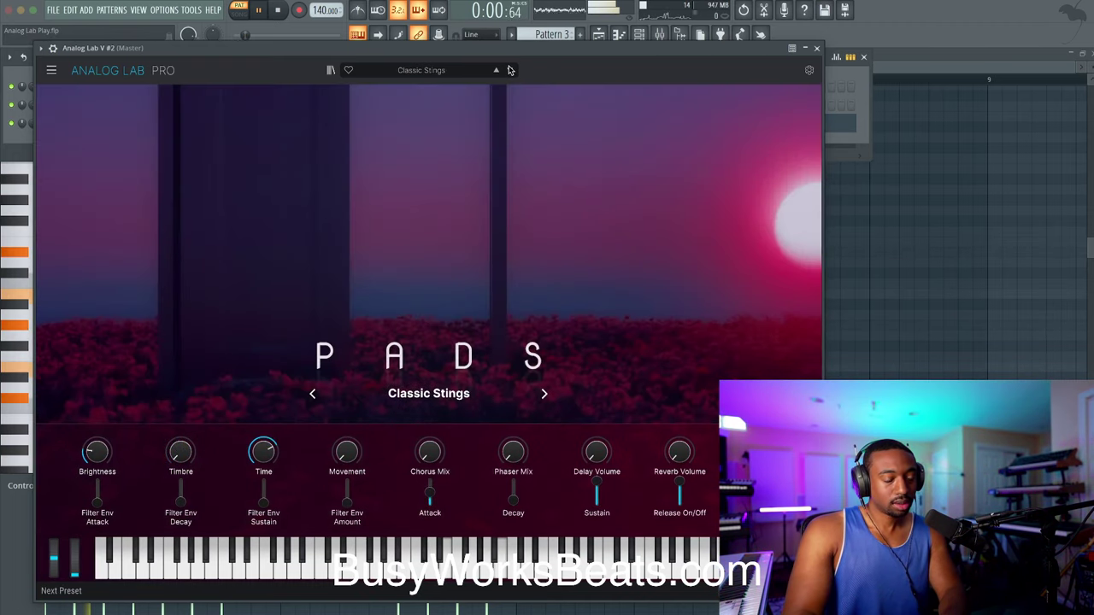
# Reopen Analog Lab V #2 from the channel rack and advance to Classic Strings.
pyautogui.click(816, 48)
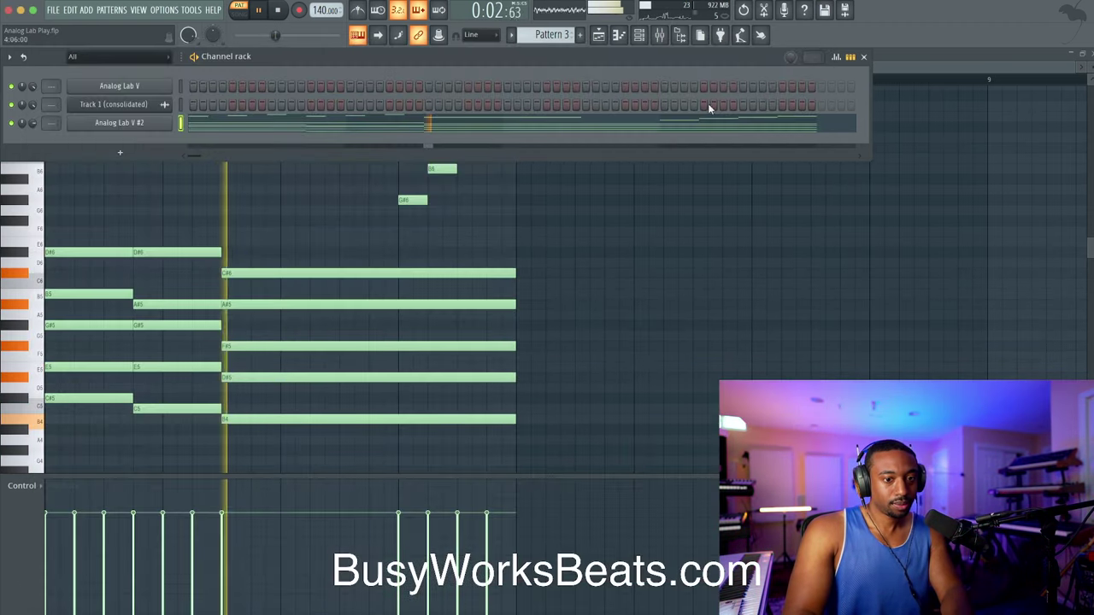
pyautogui.click(702, 127)
pyautogui.click(702, 127)
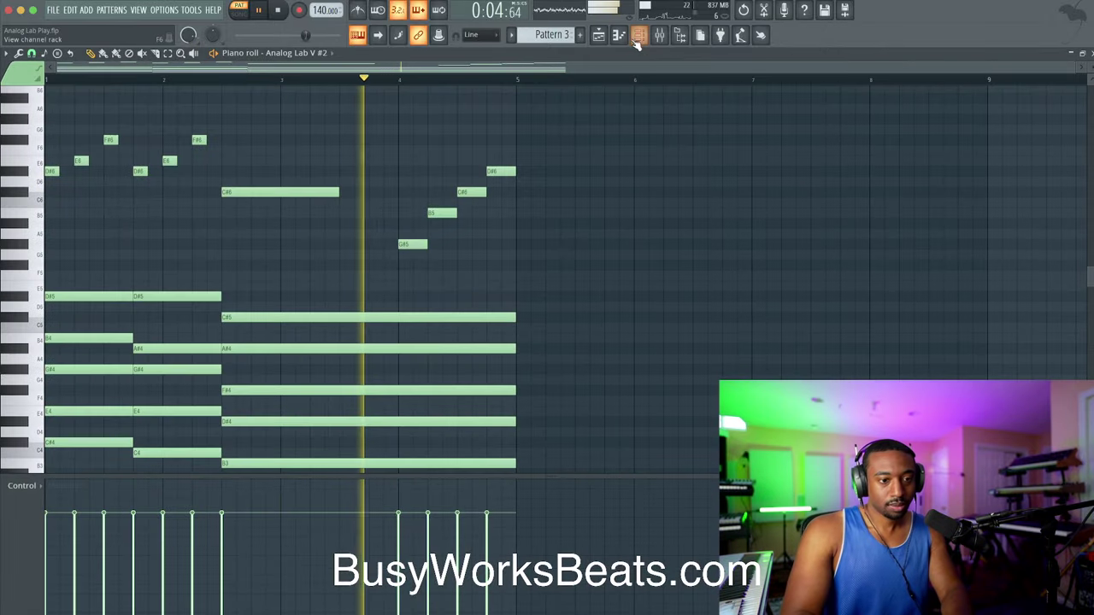
pyautogui.click(640, 34)
pyautogui.click(142, 124)
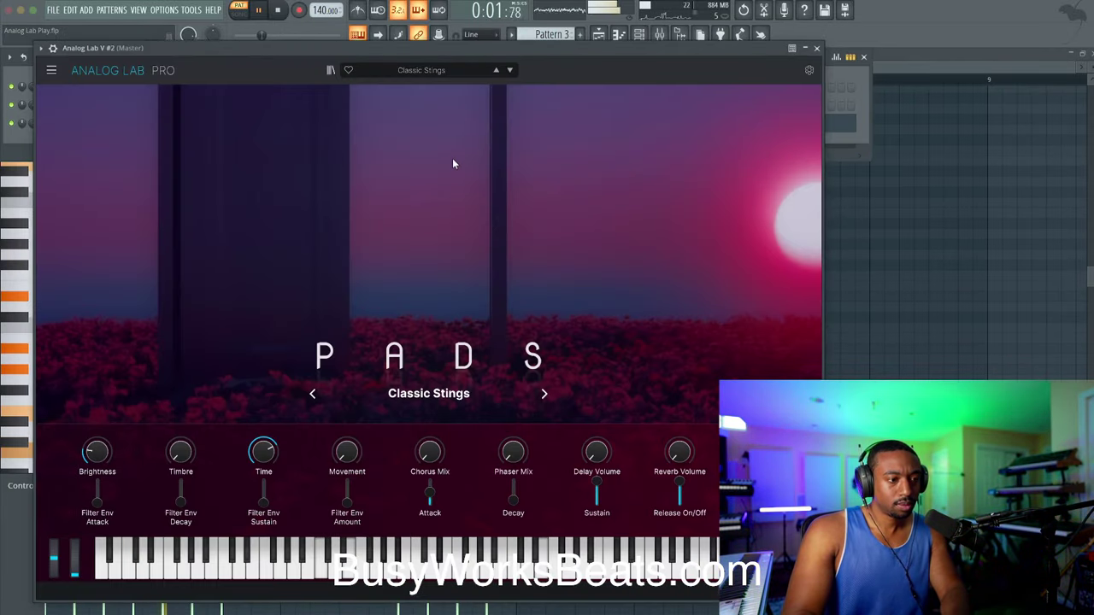
pyautogui.press('space')
pyautogui.click(512, 71)
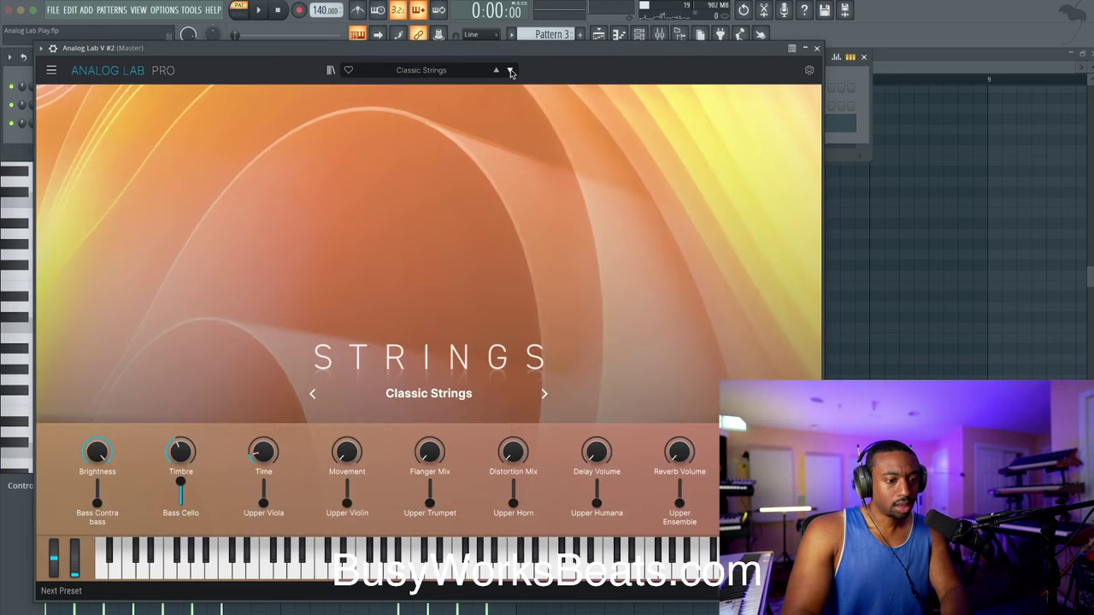
# Close the Analog Lab V #2 plugin window to return to the Channel rack and Pattern 3's piano roll.
pyautogui.click(817, 49)
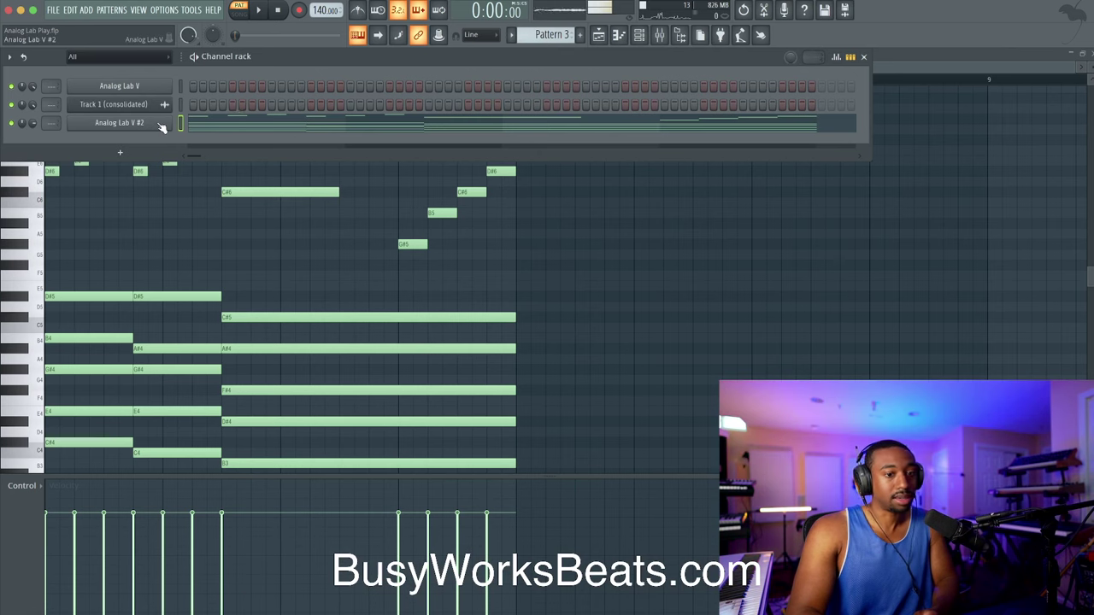